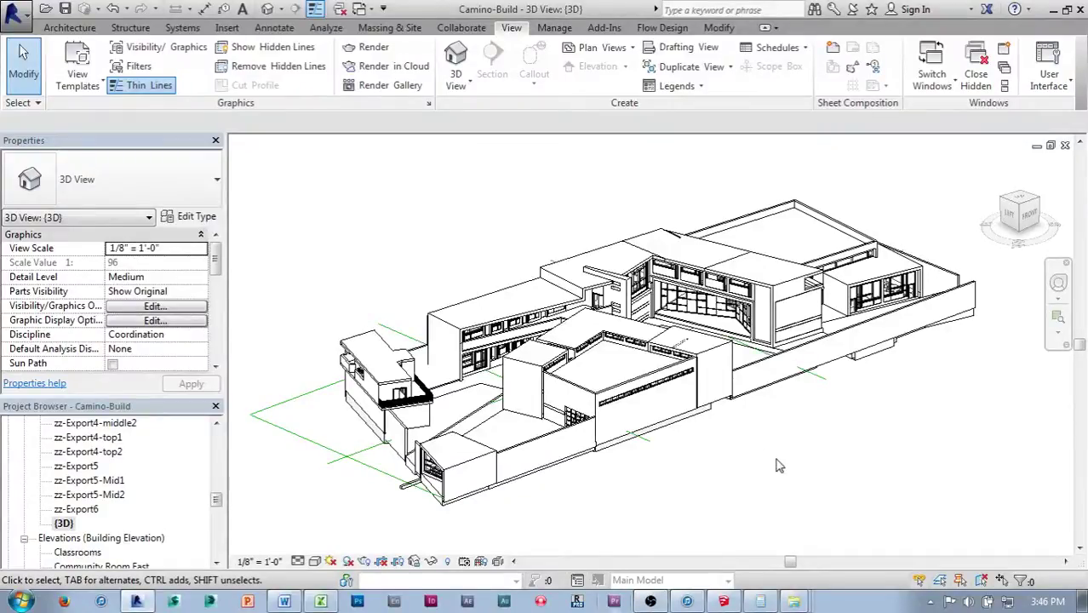
# Inspect the whole building model in the {3D} view from the opposite side
pyautogui.keyDown('shift'); pyautogui.moveTo(777, 465); pyautogui.dragTo(890, 518, button='middle'); pyautogui.keyUp('shift')
pyautogui.moveTo(452, 498); pyautogui.dragTo(686, 534, button='middle')
pyautogui.scroll(1, 570, 490)
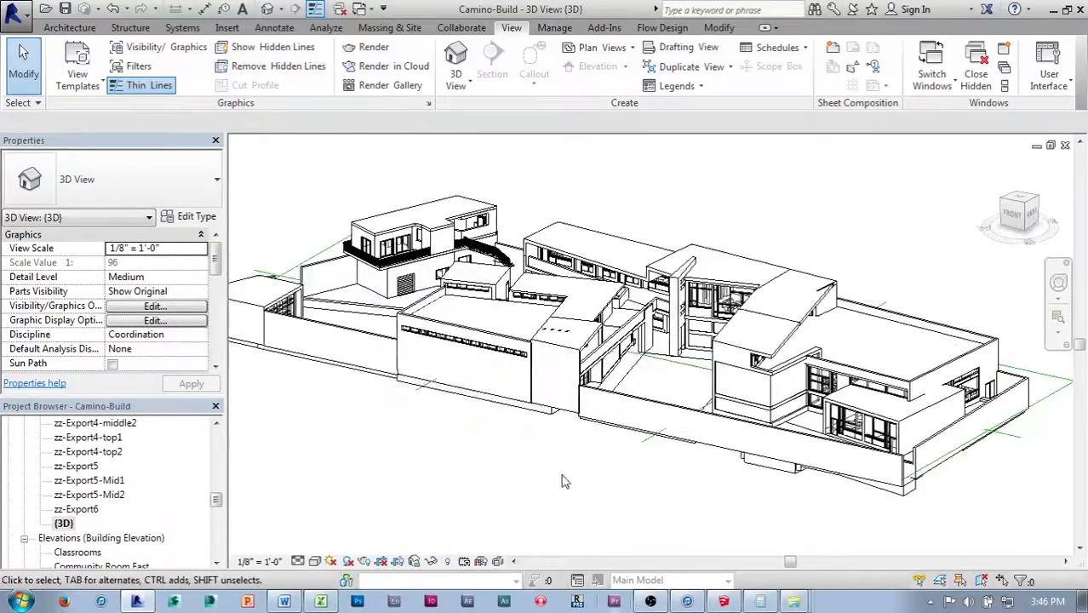
# Open the zz-Export2 3D view and examine the cut-away floor level inside its section box from several angles
pyautogui.moveTo(216, 505); pyautogui.dragTo(217, 482)
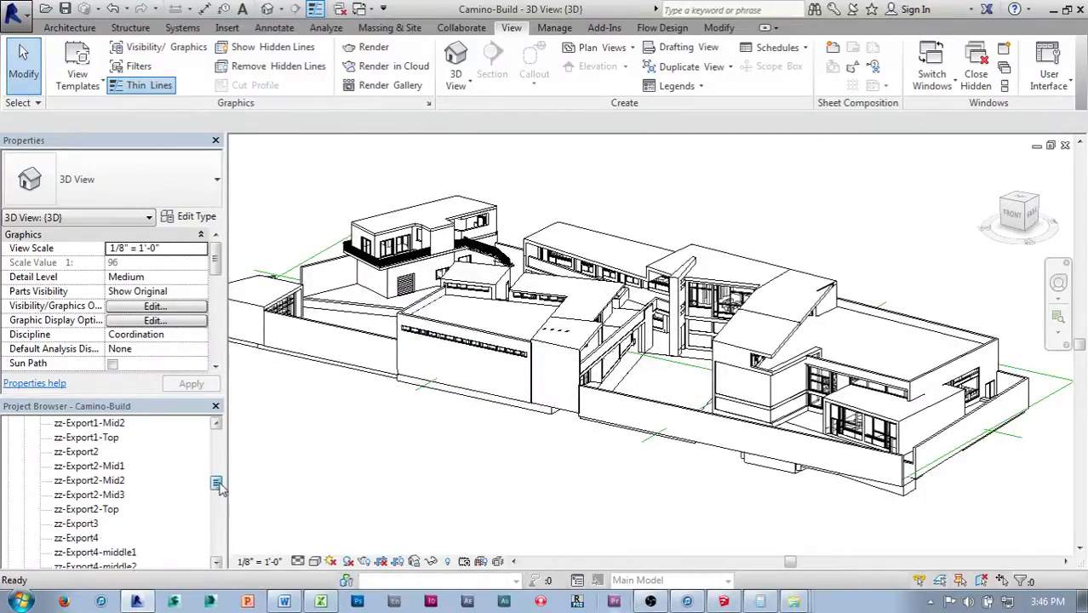
pyautogui.doubleClick(82, 455)
pyautogui.keyDown('shift'); pyautogui.moveTo(760, 481); pyautogui.dragTo(980, 418, button='middle'); pyautogui.keyUp('shift')
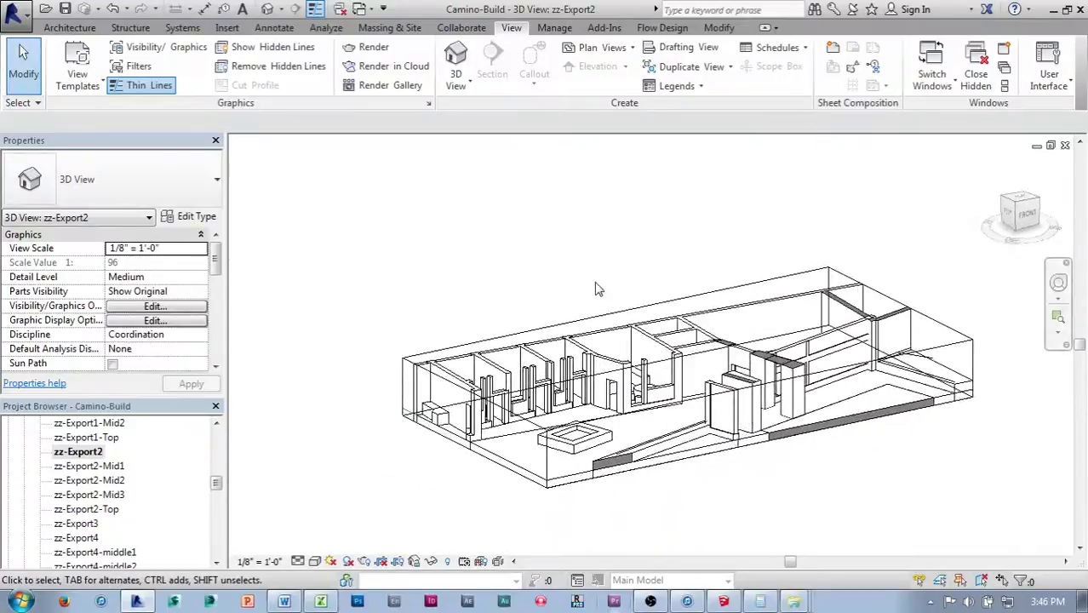
pyautogui.keyDown('shift'); pyautogui.moveTo(598, 287); pyautogui.dragTo(566, 262, button='middle'); pyautogui.keyUp('shift')
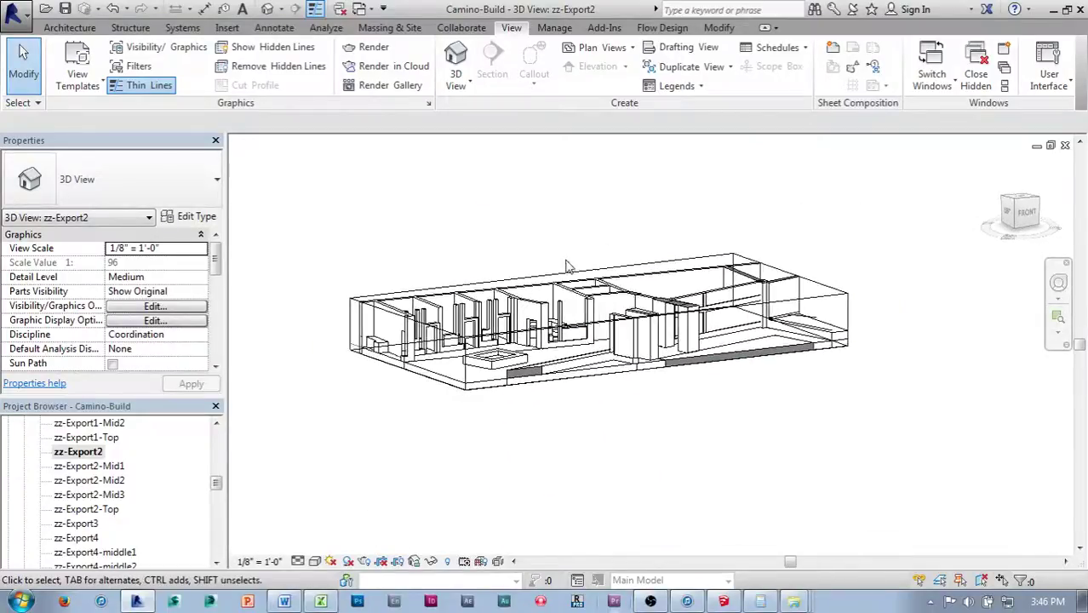
pyautogui.keyDown('shift'); pyautogui.moveTo(699, 439); pyautogui.dragTo(556, 375, button='middle'); pyautogui.keyUp('shift')
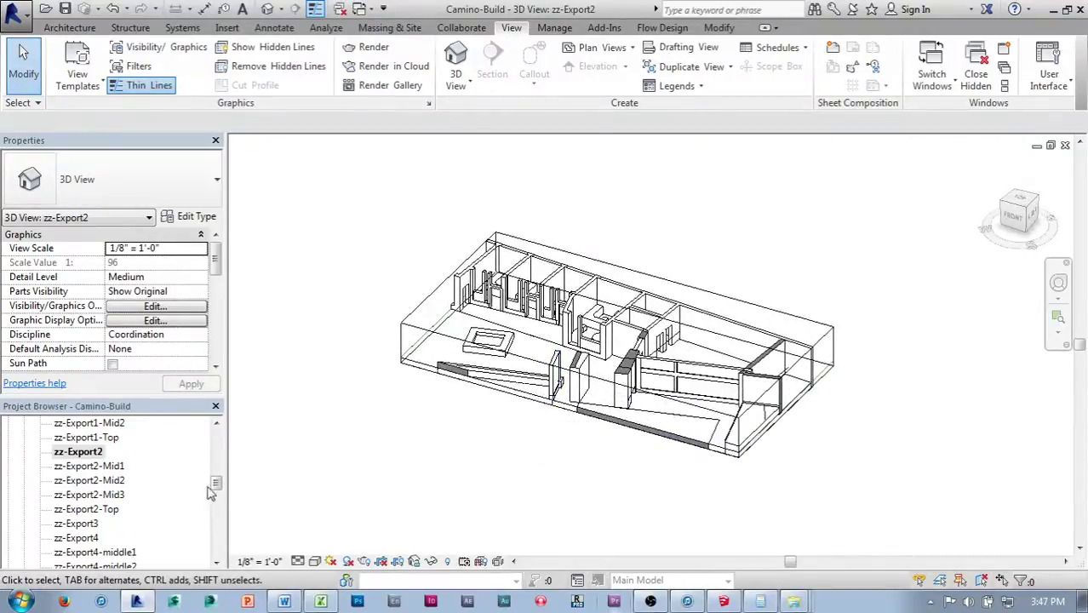
# Review the sectioned 3D views zz-Export1, zz-Export2, zz-Export3 and zz-Export4 one after another
pyautogui.moveTo(218, 489); pyautogui.dragTo(218, 477)
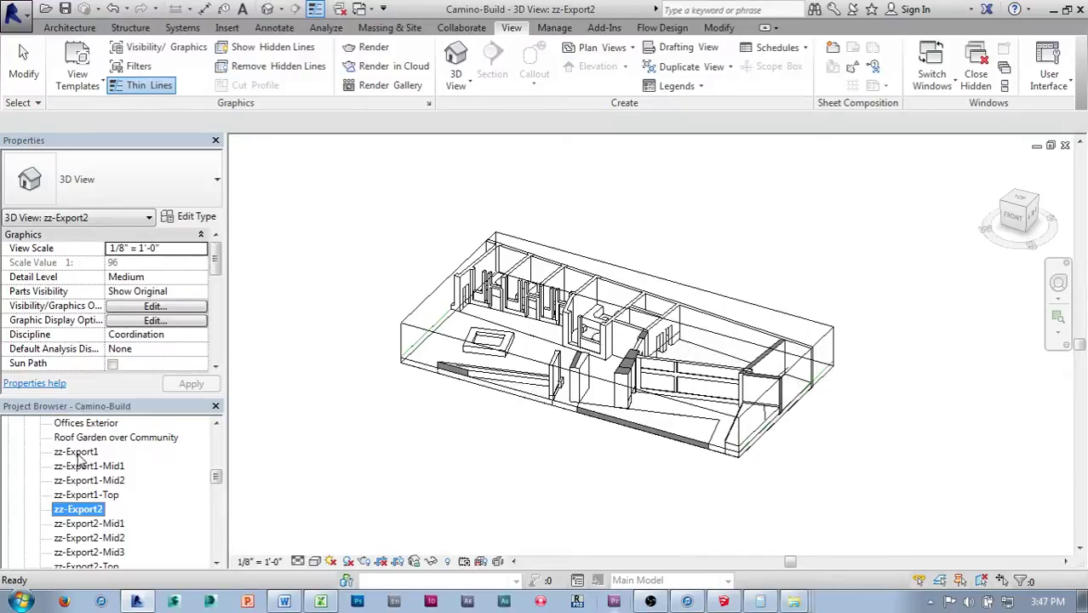
pyautogui.doubleClick(77, 457)
pyautogui.moveTo(640, 419); pyautogui.dragTo(585, 401, button='middle')
pyautogui.doubleClick(88, 510)
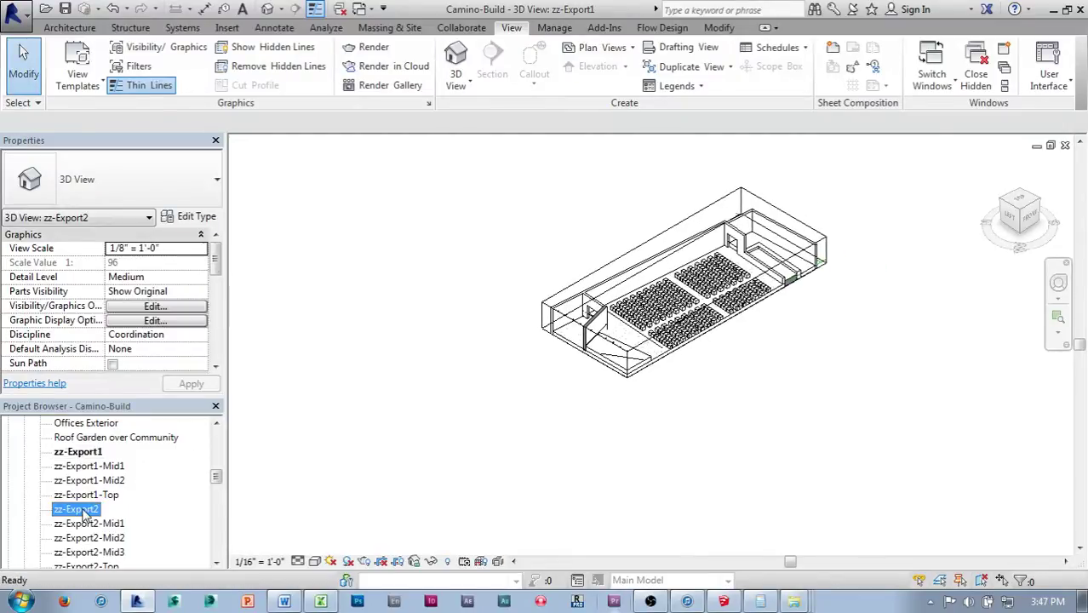
pyautogui.moveTo(220, 482); pyautogui.dragTo(222, 494)
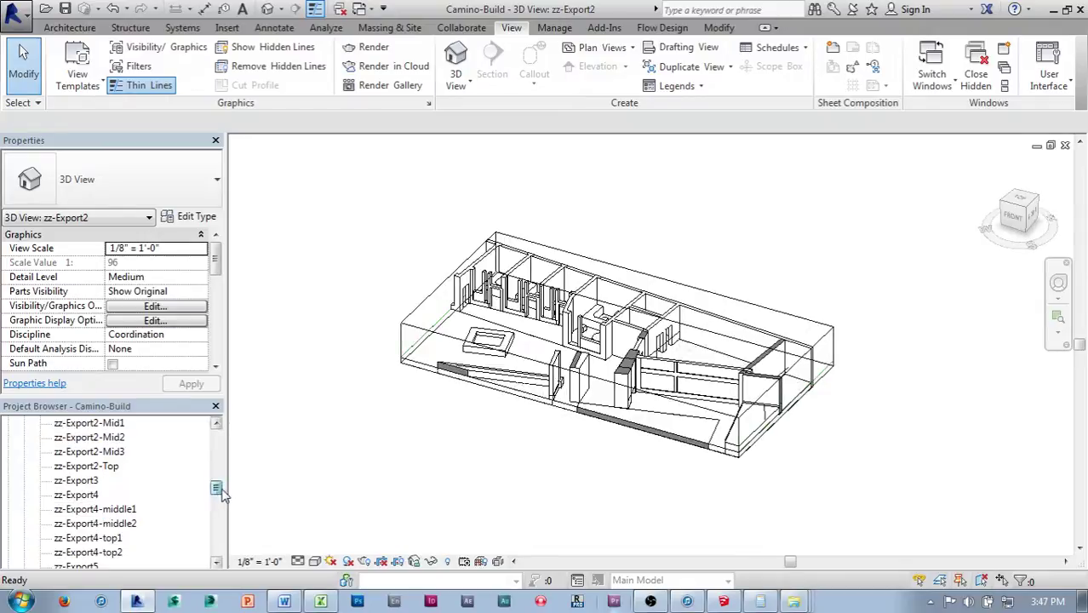
pyautogui.doubleClick(85, 494)
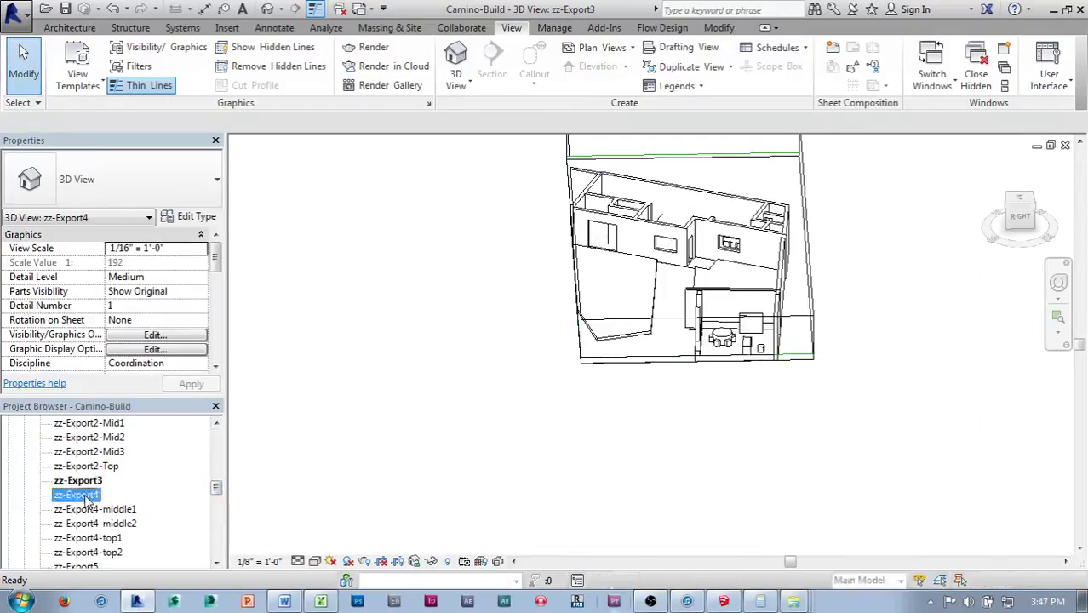
# Reopen zz-Export1 and then zz-Export2, examining each sectioned floor level from a different angle
pyautogui.moveTo(217, 492); pyautogui.dragTo(219, 479)
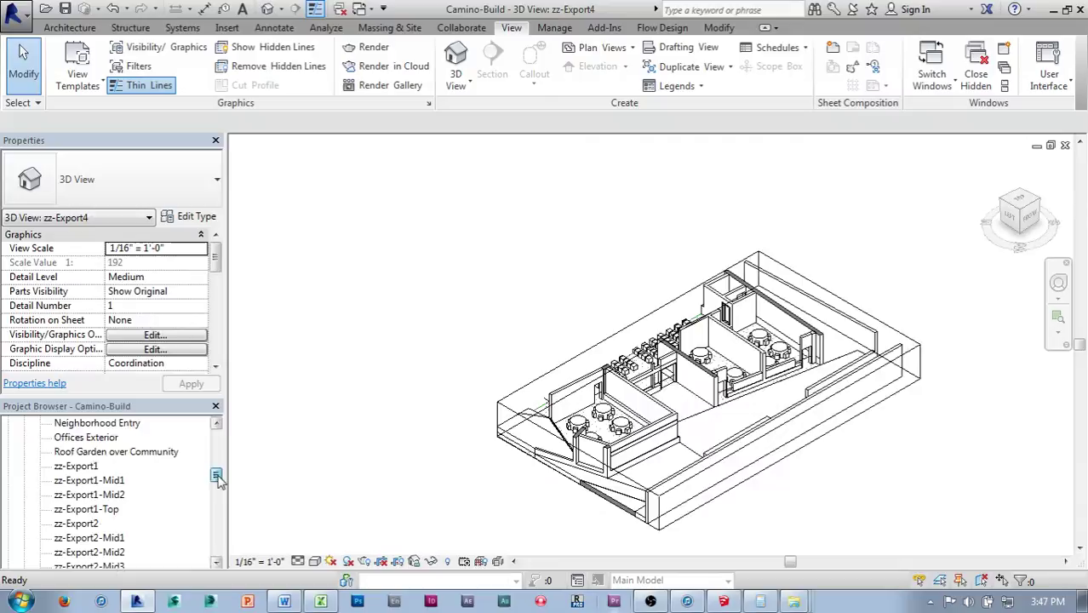
pyautogui.doubleClick(85, 467)
pyautogui.keyDown('shift'); pyautogui.moveTo(600, 450); pyautogui.dragTo(588, 477, button='middle'); pyautogui.keyUp('shift')
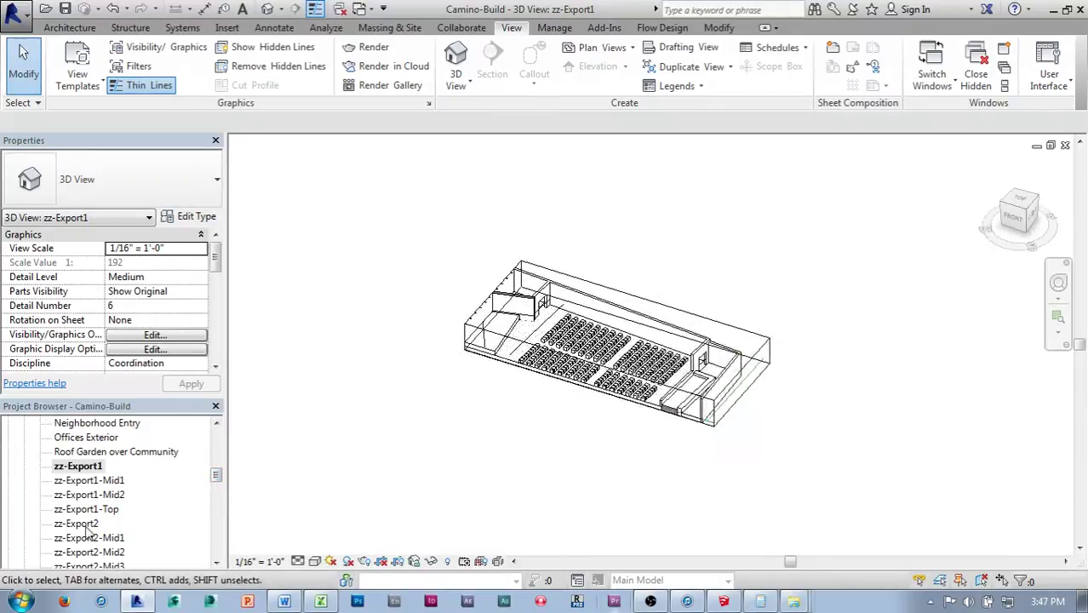
pyautogui.moveTo(219, 481); pyautogui.dragTo(219, 484)
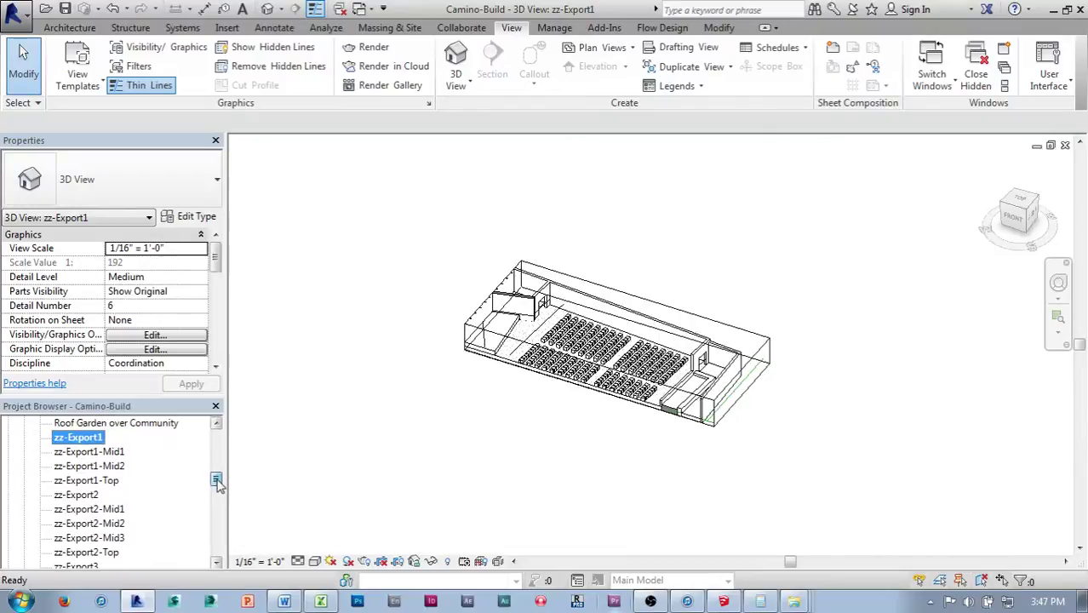
pyautogui.doubleClick(111, 495)
pyautogui.keyDown('shift'); pyautogui.moveTo(391, 439); pyautogui.dragTo(556, 479, button='middle'); pyautogui.keyUp('shift')
pyautogui.moveTo(483, 387); pyautogui.dragTo(702, 448, button='middle')
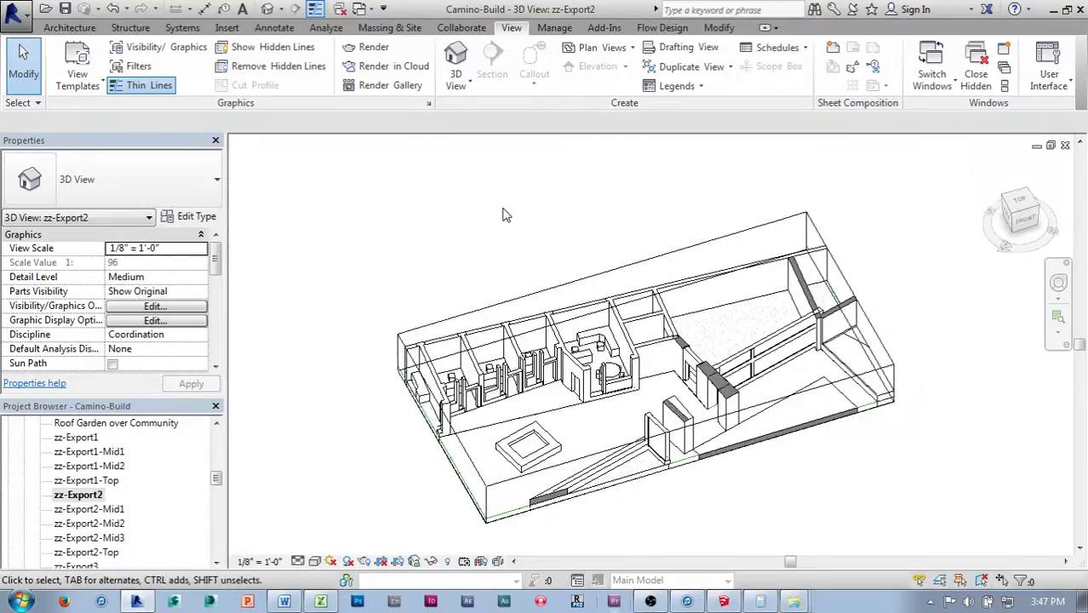
# Return to the {3D} view and examine the complete building's roofs, courtyard and wings from several angles
pyautogui.moveTo(218, 483); pyautogui.dragTo(217, 502)
pyautogui.doubleClick(95, 522)
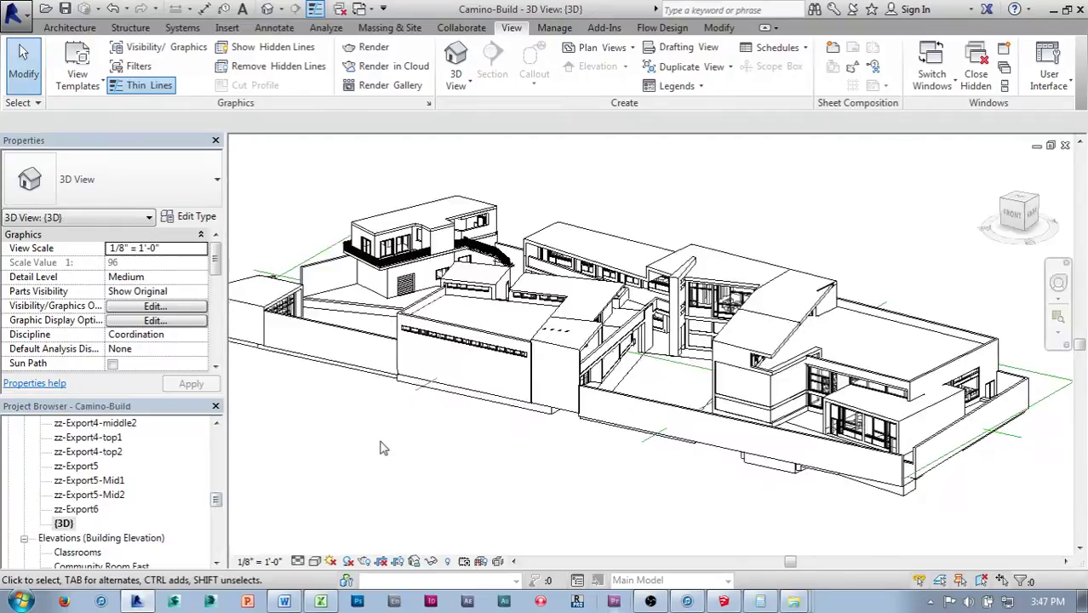
pyautogui.moveTo(381, 443)
pyautogui.keyDown('shift'); pyautogui.mouseDown(button='middle')
pyautogui.moveTo(596, 511)
pyautogui.moveTo(593, 433)
pyautogui.moveTo(983, 467)
pyautogui.moveTo(883, 438)
pyautogui.moveTo(916, 457)
pyautogui.mouseUp(button='middle'); pyautogui.keyUp('shift')
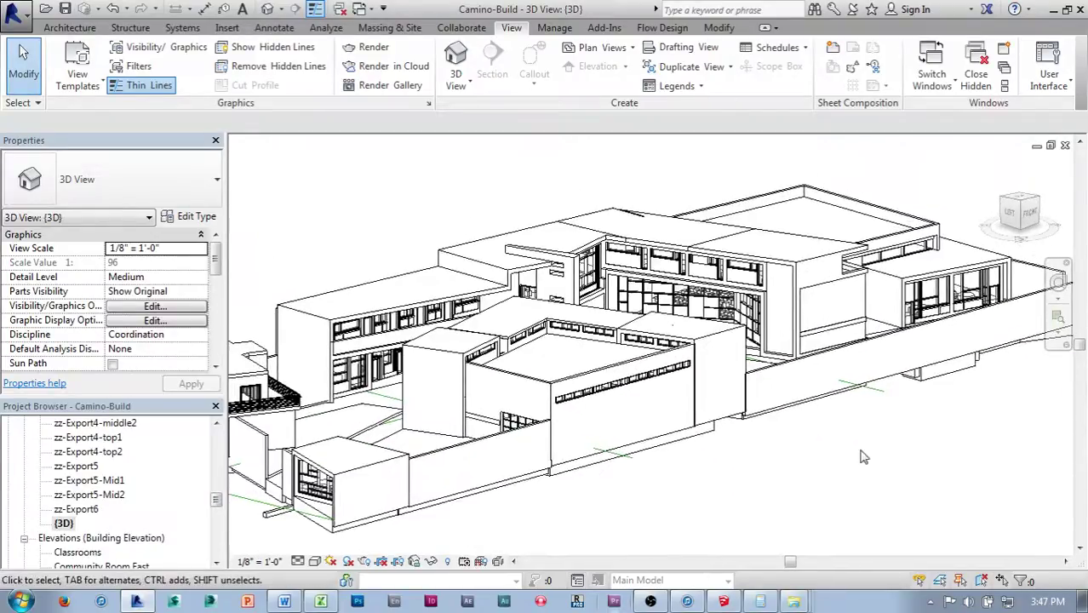
pyautogui.scroll(1, 843, 443)
pyautogui.moveTo(843, 443)
pyautogui.mouseDown(button='middle')
pyautogui.moveTo(866, 480)
pyautogui.moveTo(780, 466)
pyautogui.moveTo(661, 475)
pyautogui.moveTo(672, 436)
pyautogui.moveTo(737, 413)
pyautogui.moveTo(829, 439)
pyautogui.moveTo(860, 501)
pyautogui.moveTo(874, 447)
pyautogui.moveTo(802, 454)
pyautogui.moveTo(834, 449)
pyautogui.mouseUp(button='middle')
pyautogui.scroll(-1, 858, 442)
pyautogui.scroll(1, 838, 449)
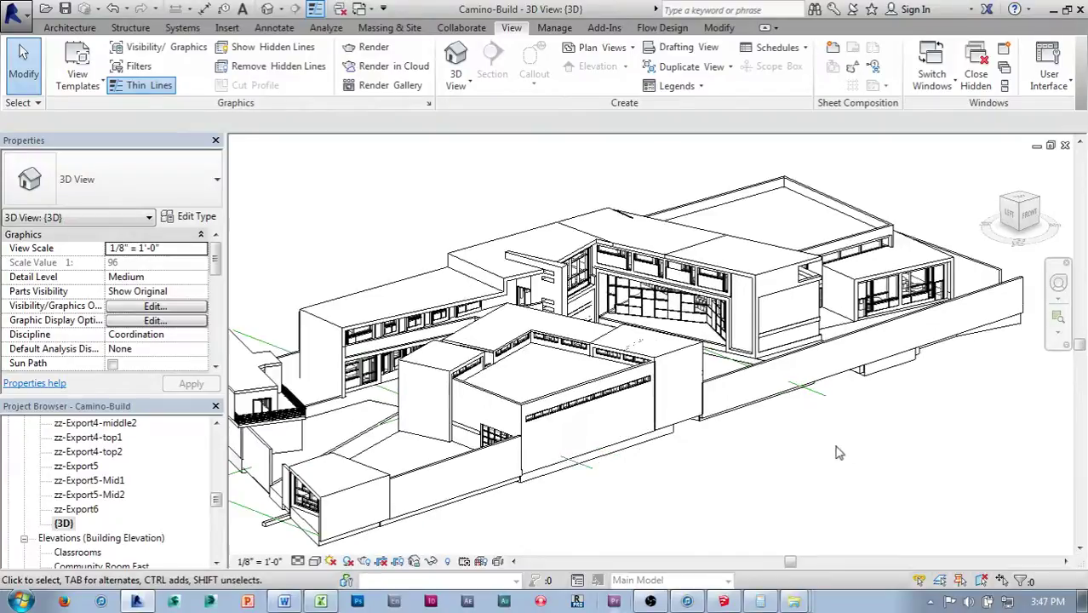
pyautogui.scroll(-1, 869, 385)
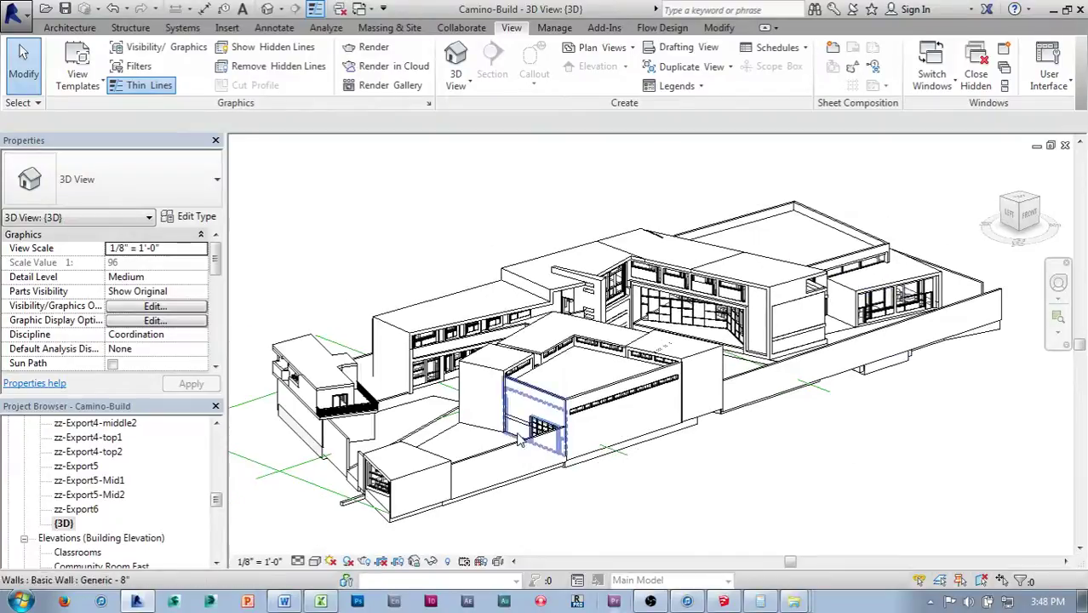
pyautogui.moveTo(782, 440); pyautogui.dragTo(766, 532, button='middle')
pyautogui.scroll(1, 801, 479)
pyautogui.moveTo(933, 464); pyautogui.dragTo(904, 475, button='middle')
pyautogui.scroll(1, 911, 476)
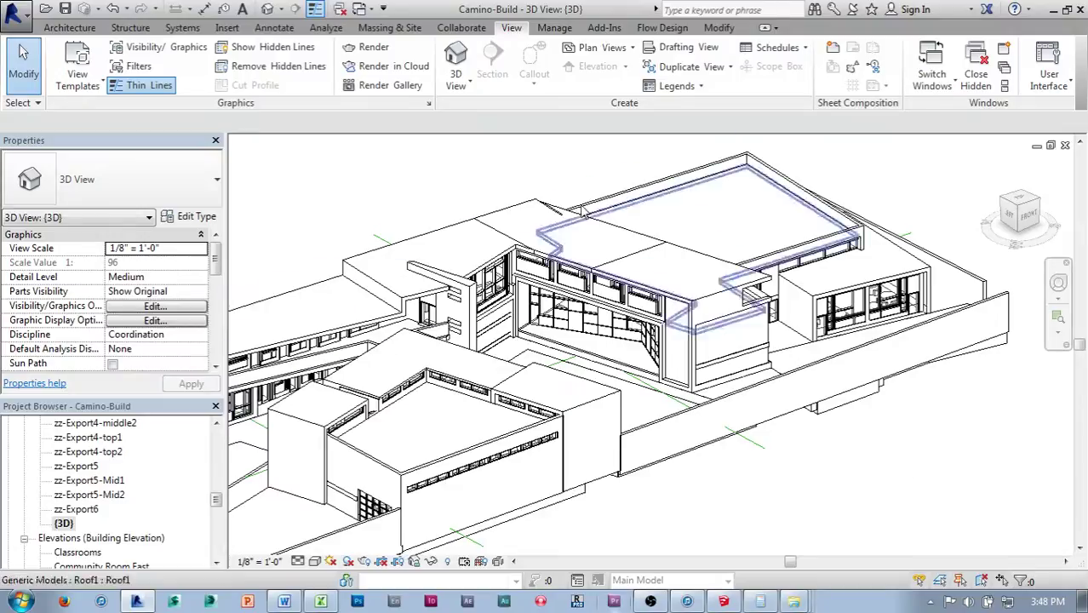
pyautogui.moveTo(437, 206); pyautogui.dragTo(457, 207, button='middle')
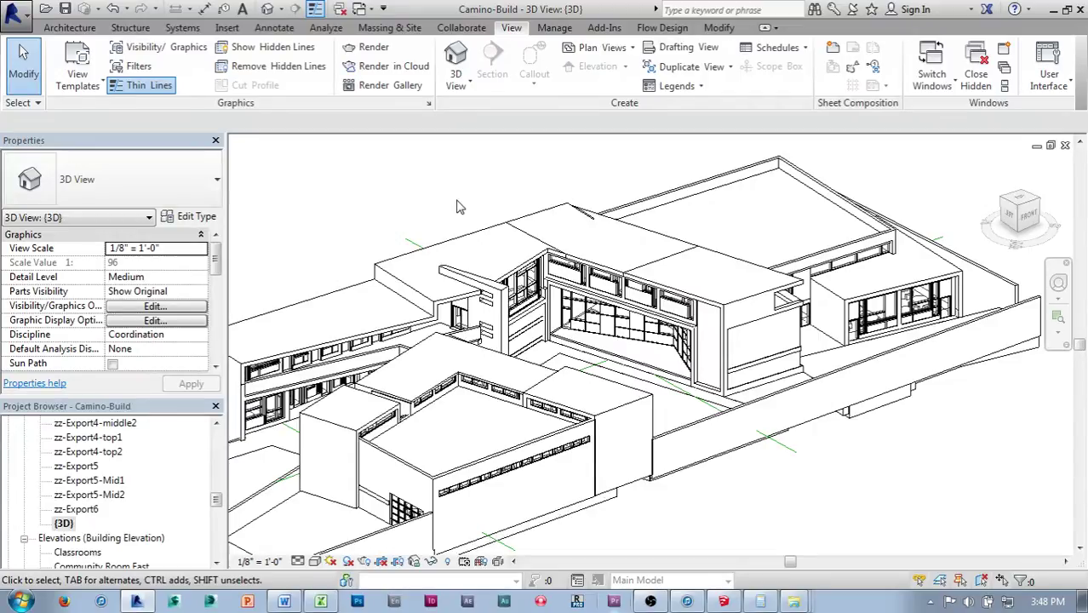
pyautogui.scroll(-2, 441, 172)
pyautogui.moveTo(441, 173); pyautogui.dragTo(599, 198, button='middle')
pyautogui.scroll(-1, 541, 204)
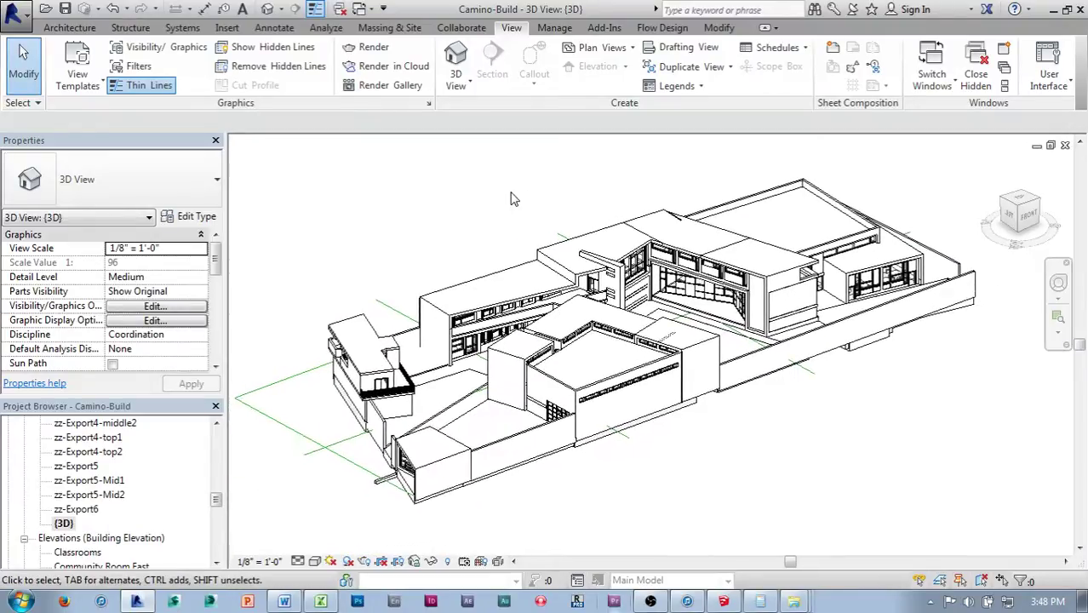
pyautogui.scroll(1, 510, 195)
pyautogui.moveTo(521, 197); pyautogui.dragTo(442, 171, button='middle')
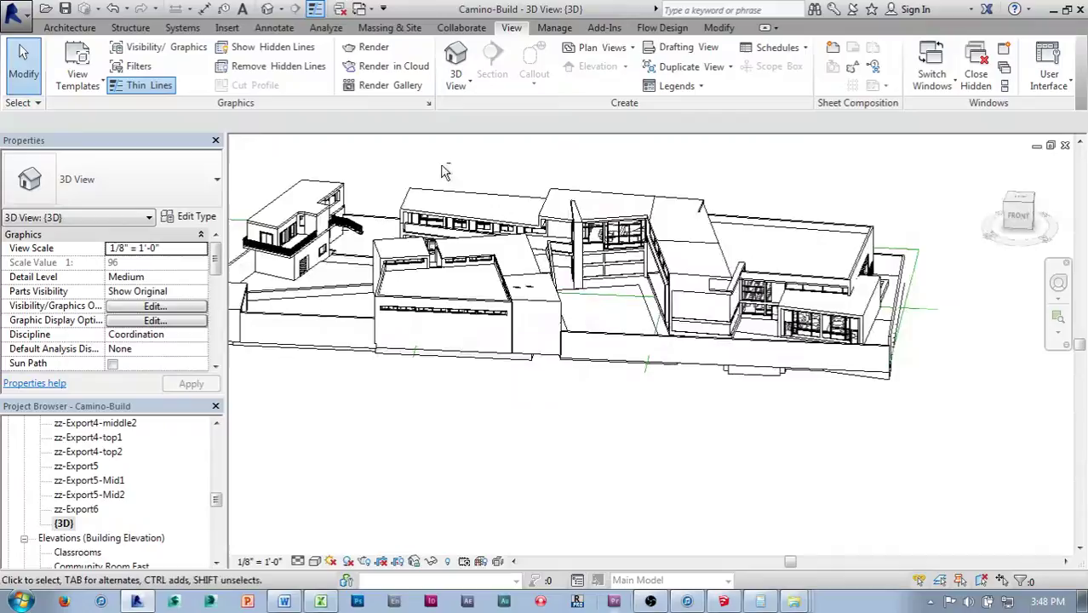
pyautogui.keyDown('shift'); pyautogui.moveTo(631, 411); pyautogui.dragTo(638, 473, button='middle'); pyautogui.keyUp('shift')
pyautogui.scroll(2, 525, 215)
pyautogui.keyDown('shift'); pyautogui.moveTo(524, 215); pyautogui.dragTo(499, 192, button='middle'); pyautogui.keyUp('shift')
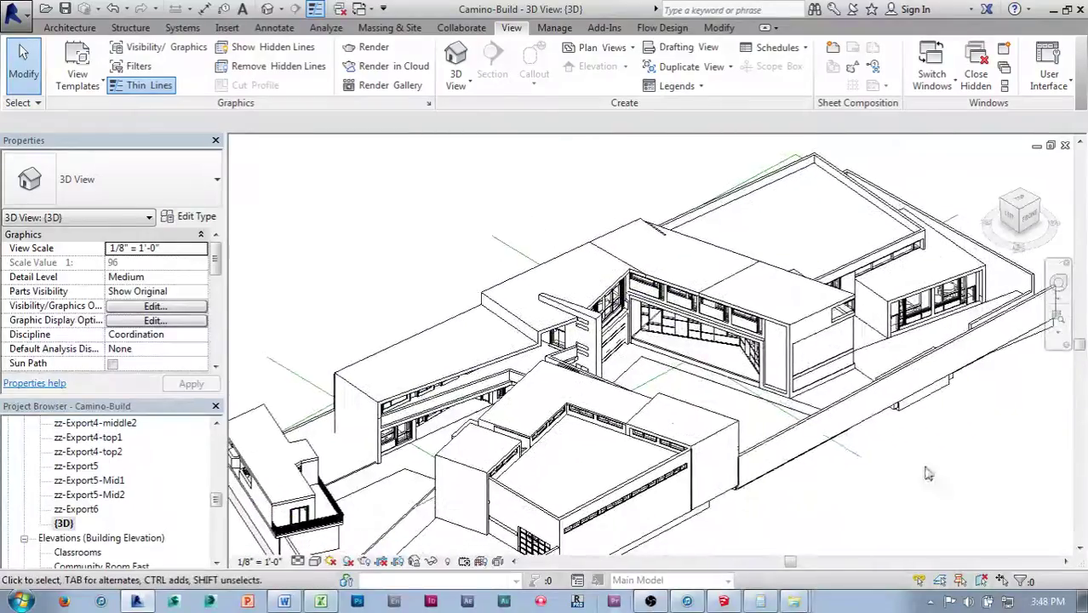
pyautogui.moveTo(941, 486)
pyautogui.mouseDown(button='middle')
pyautogui.moveTo(901, 462)
pyautogui.moveTo(923, 493)
pyautogui.mouseUp(button='middle')
pyautogui.scroll(1, 902, 461)
pyautogui.scroll(5, 926, 498)
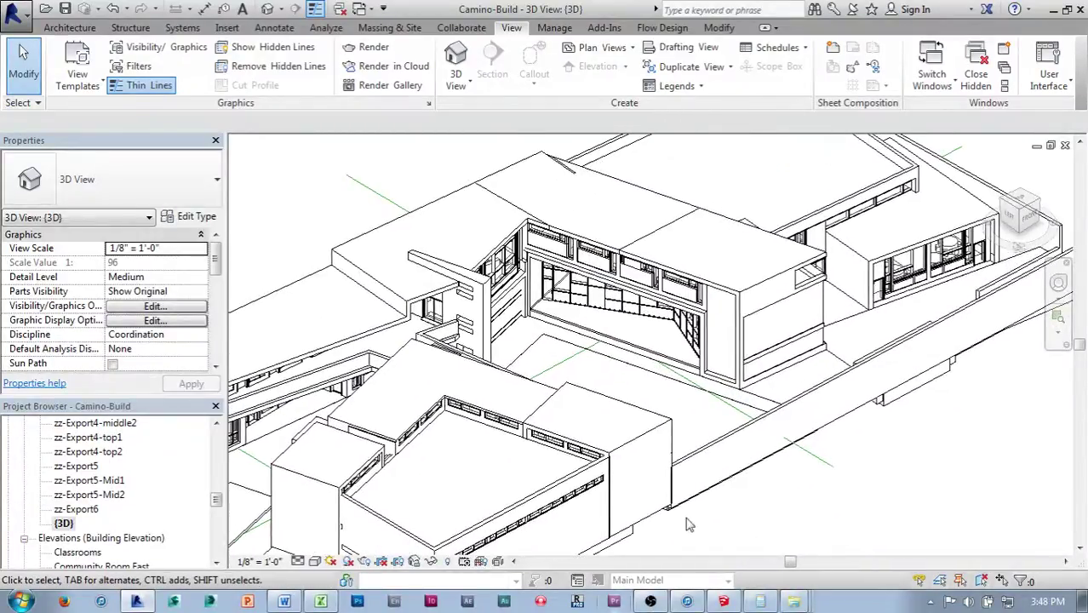
pyautogui.scroll(3, 217, 506)
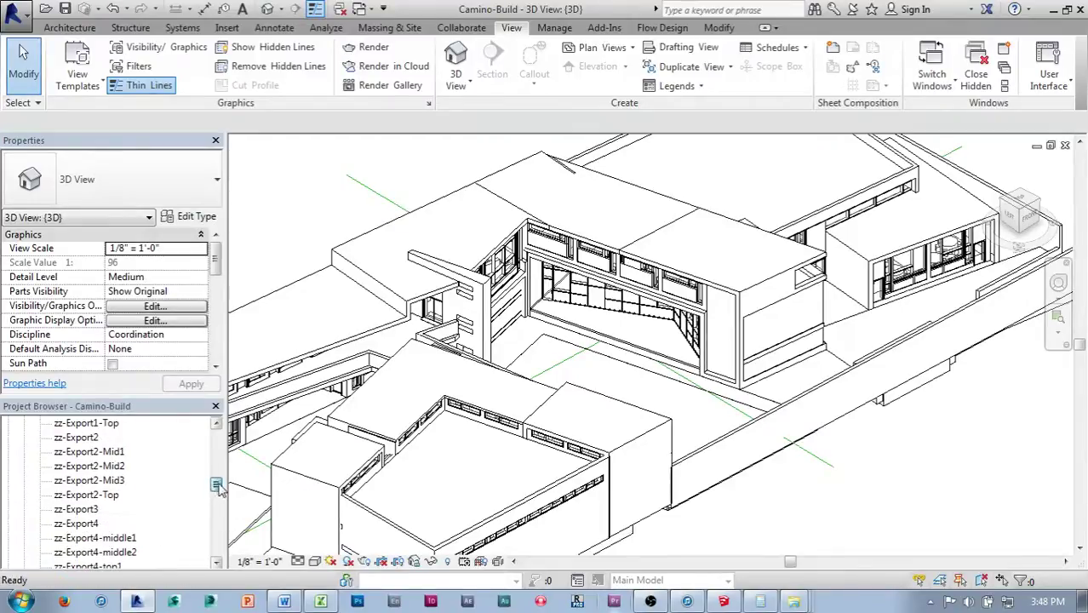
# Bring up the zz-Export2 view again and inspect its ground plane, rooms and section box
pyautogui.doubleClick(83, 439)
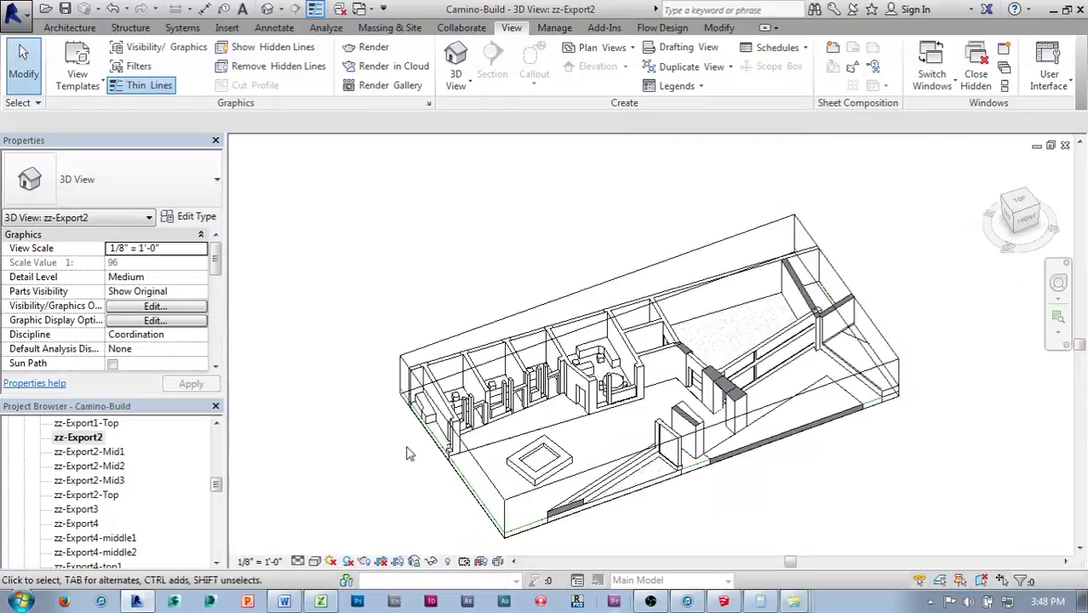
pyautogui.keyDown('shift'); pyautogui.moveTo(407, 454); pyautogui.dragTo(337, 456, button='middle'); pyautogui.keyUp('shift')
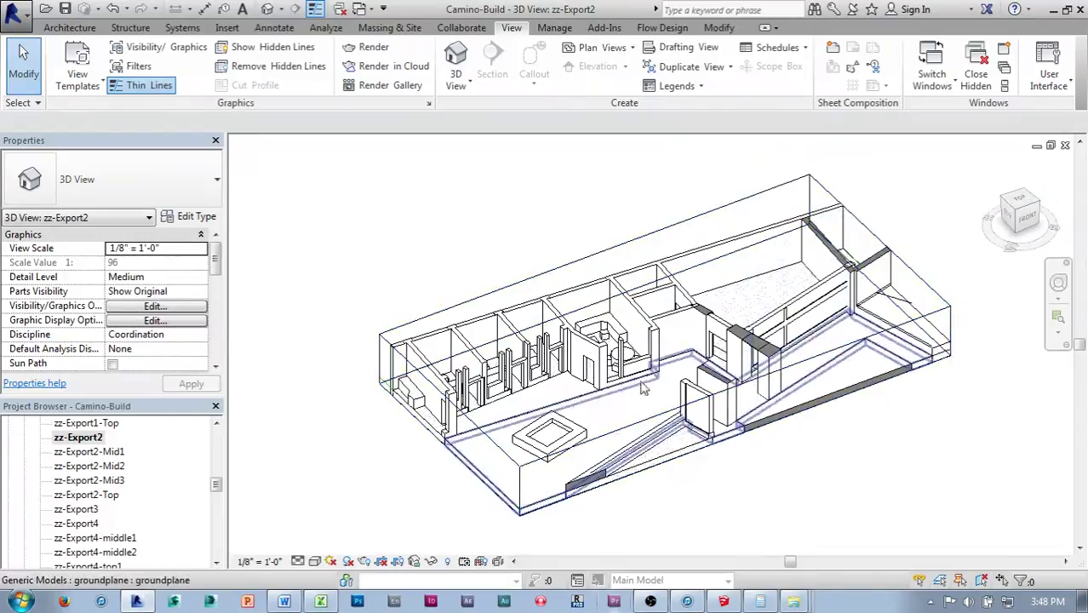
pyautogui.keyDown('shift'); pyautogui.moveTo(803, 404); pyautogui.dragTo(813, 461, button='middle'); pyautogui.keyUp('shift')
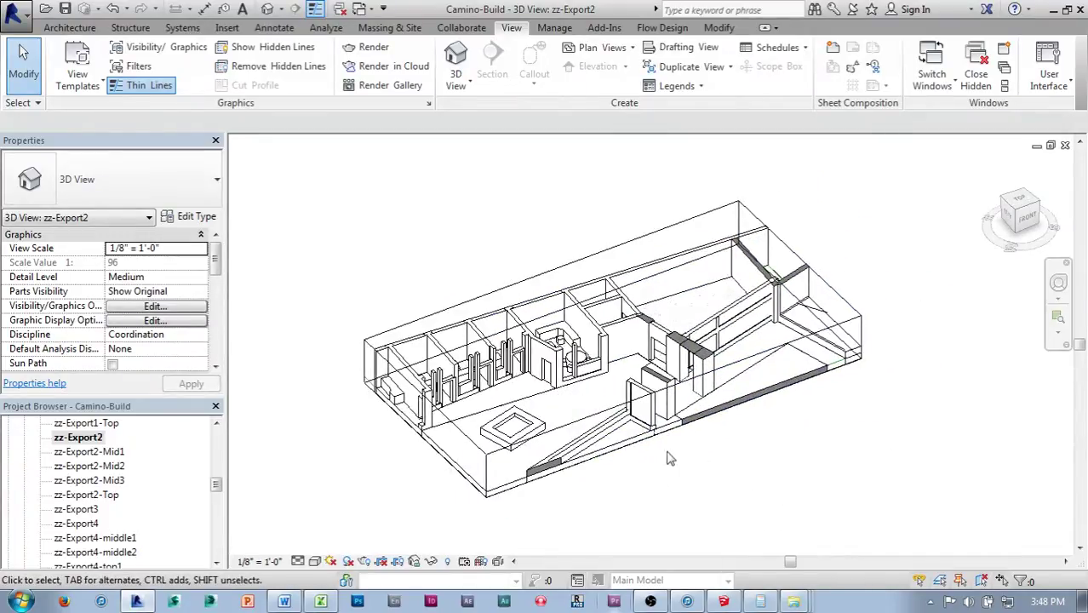
pyautogui.keyDown('shift'); pyautogui.moveTo(380, 241); pyautogui.dragTo(373, 263, button='middle'); pyautogui.keyUp('shift')
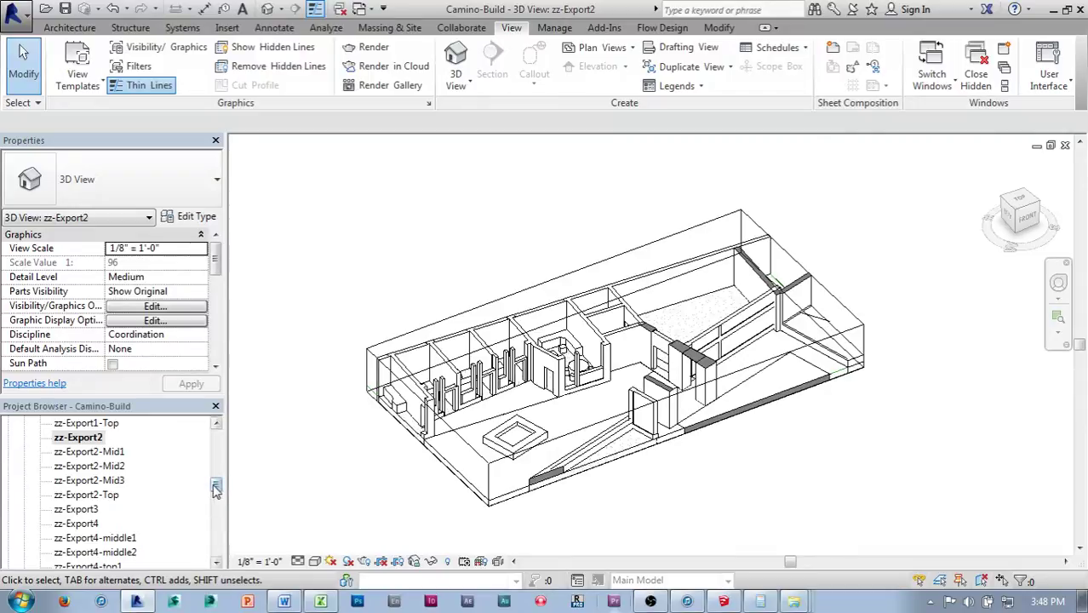
# Duplicate the zz-Export2 3D view without detailing
pyautogui.moveTo(214, 486); pyautogui.dragTo(214, 475)
pyautogui.rightClick(81, 528)
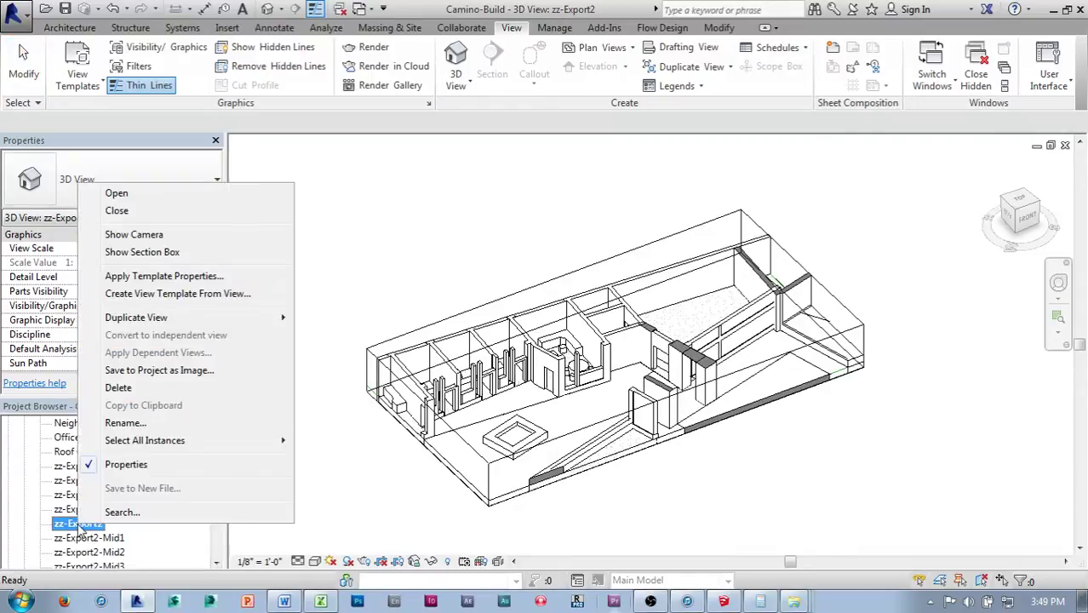
pyautogui.moveTo(268, 324)
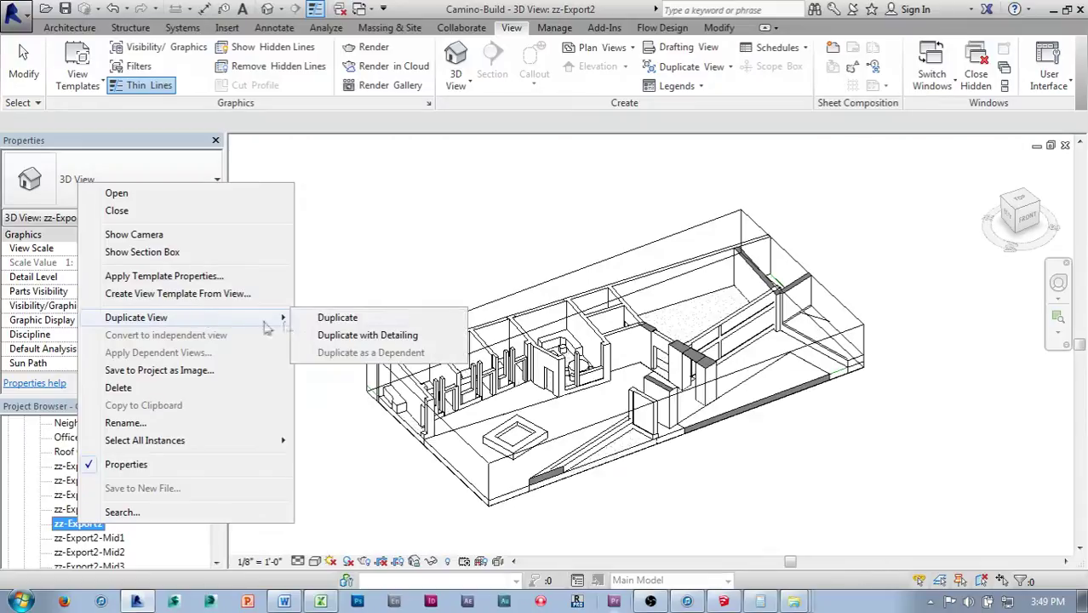
pyautogui.click(321, 317)
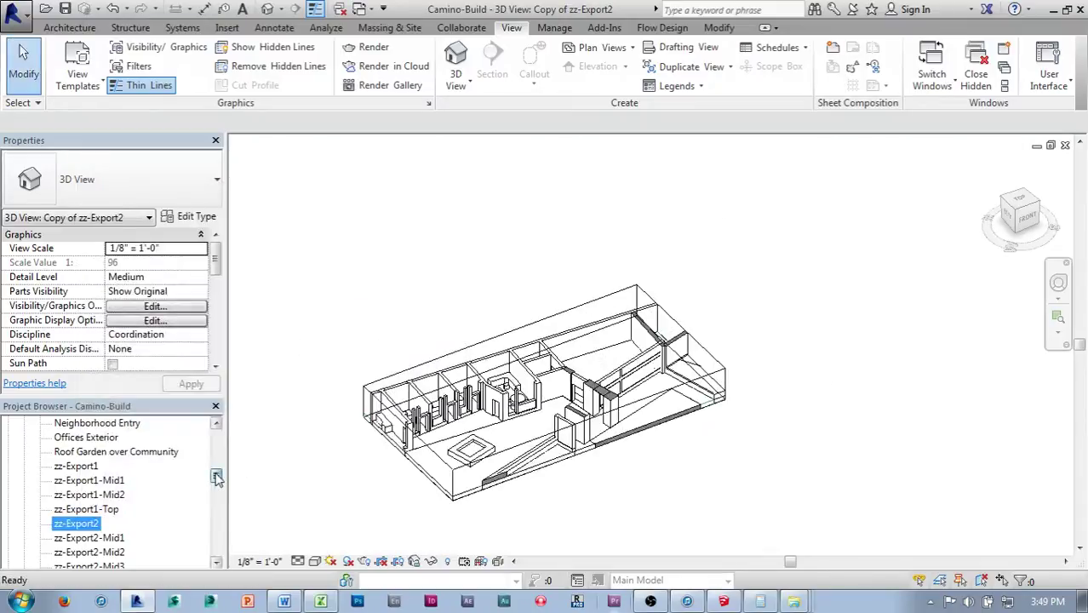
# Rename the copied zz-Export2 view as zz-Export2_levelX1
pyautogui.scroll(4, 120, 485)
pyautogui.click(119, 481)
pyautogui.rightClick(123, 483)
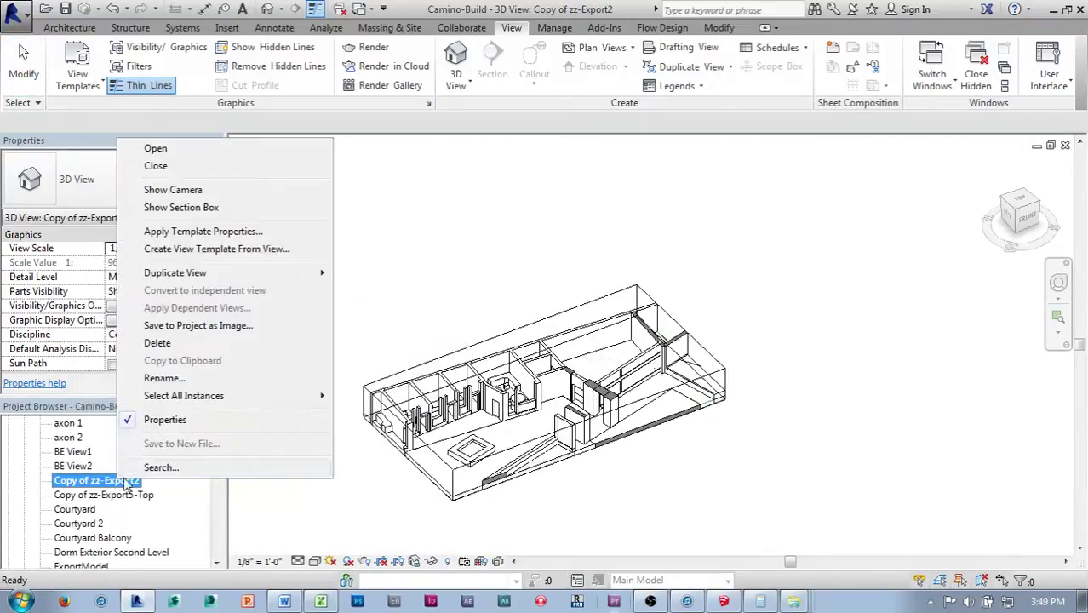
pyautogui.click(165, 377)
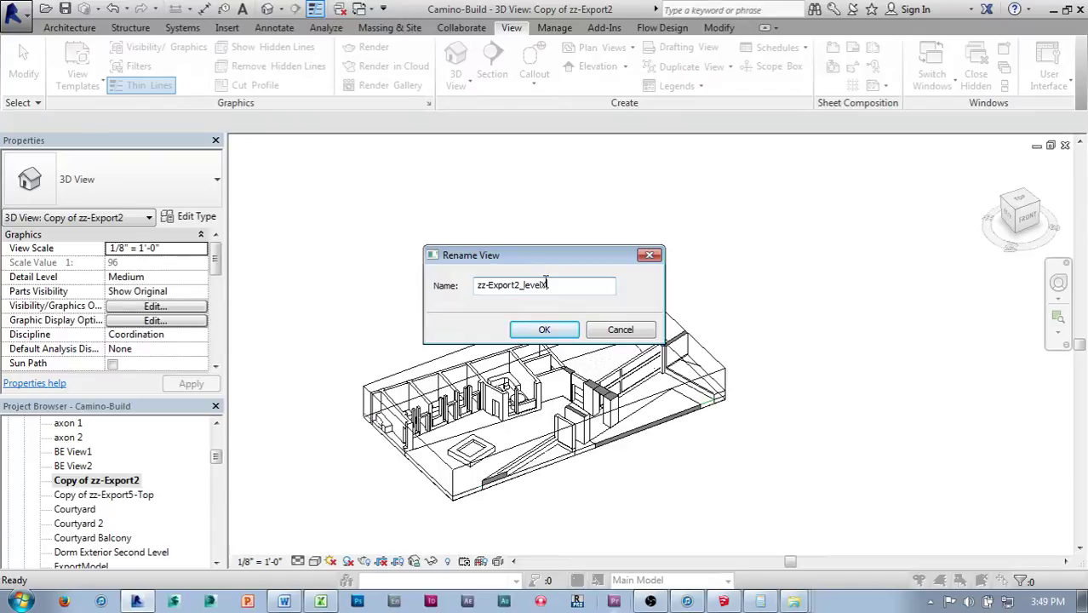
pyautogui.click(539, 330)
# Select the section box in the zz-Export2_levelX1 view and raise its bottom face to just below its top face
pyautogui.moveTo(332, 430); pyautogui.dragTo(344, 406, button='middle')
pyautogui.scroll(1, 325, 448)
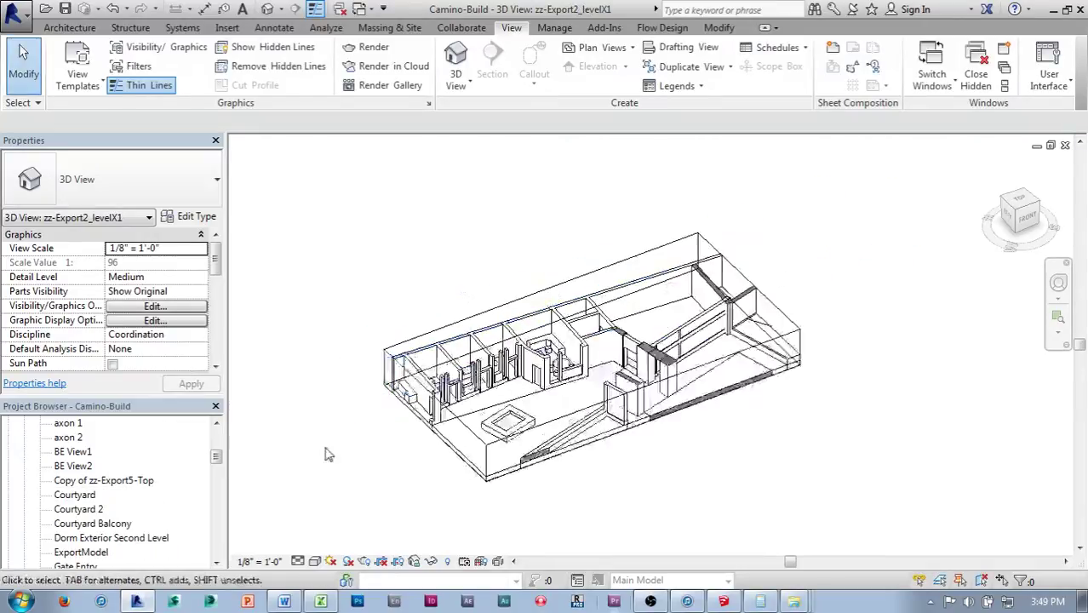
pyautogui.scroll(1, 329, 455)
pyautogui.click(485, 425)
pyautogui.keyDown('shift'); pyautogui.moveTo(647, 490); pyautogui.dragTo(717, 440, button='middle'); pyautogui.keyUp('shift')
pyautogui.scroll(5, 608, 386)
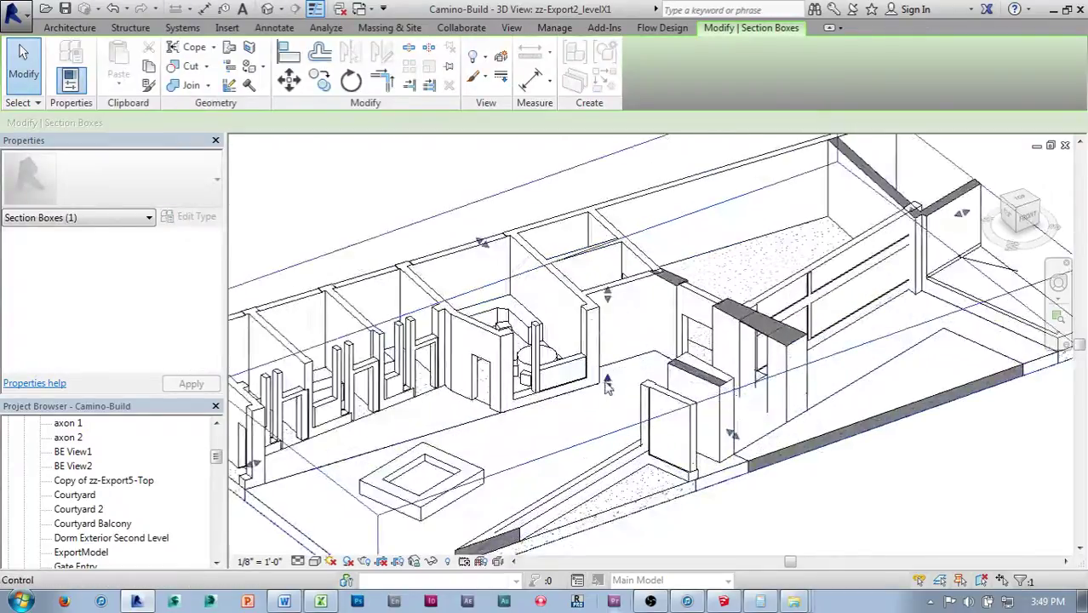
pyautogui.moveTo(607, 384); pyautogui.dragTo(603, 258)
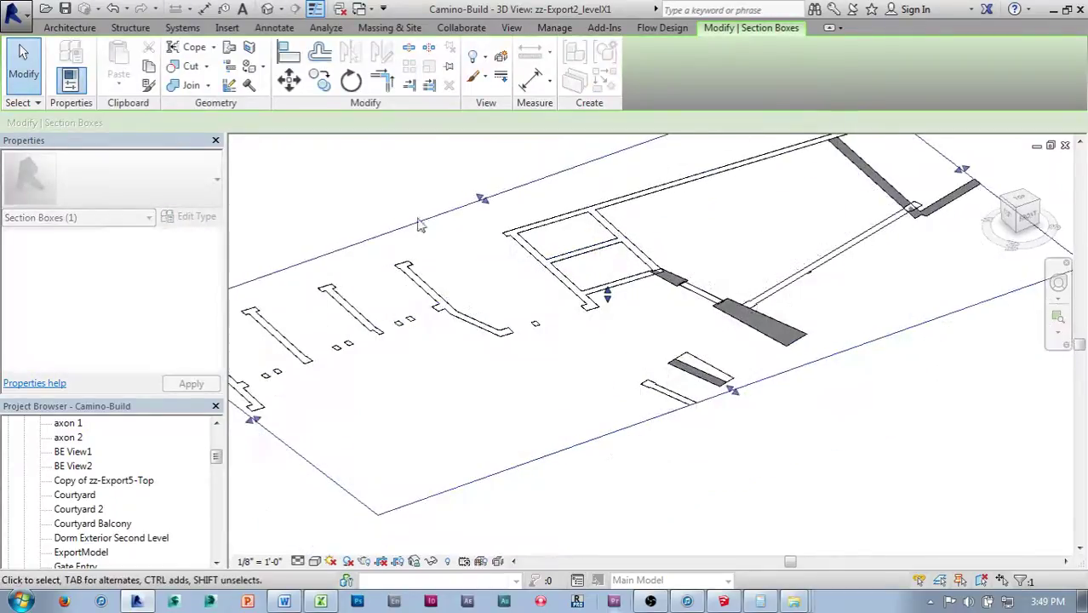
# Raise the section box's top face so the box takes in the upper floor's slab, walls and windows
pyautogui.click(419, 205)
pyautogui.click(439, 215)
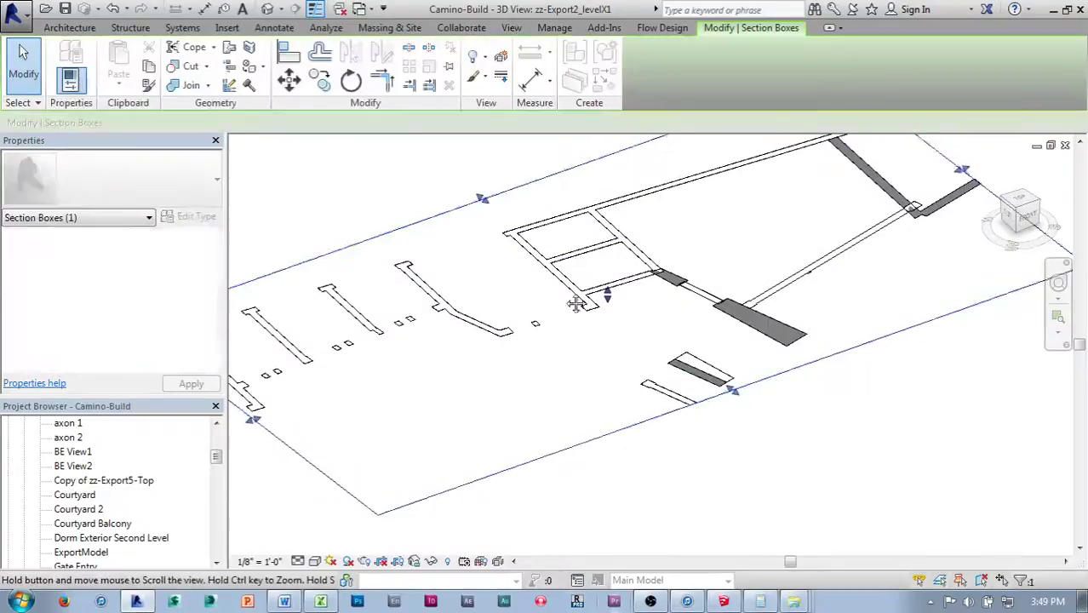
pyautogui.keyDown('shift'); pyautogui.moveTo(576, 304); pyautogui.dragTo(631, 321, button='middle'); pyautogui.keyUp('shift')
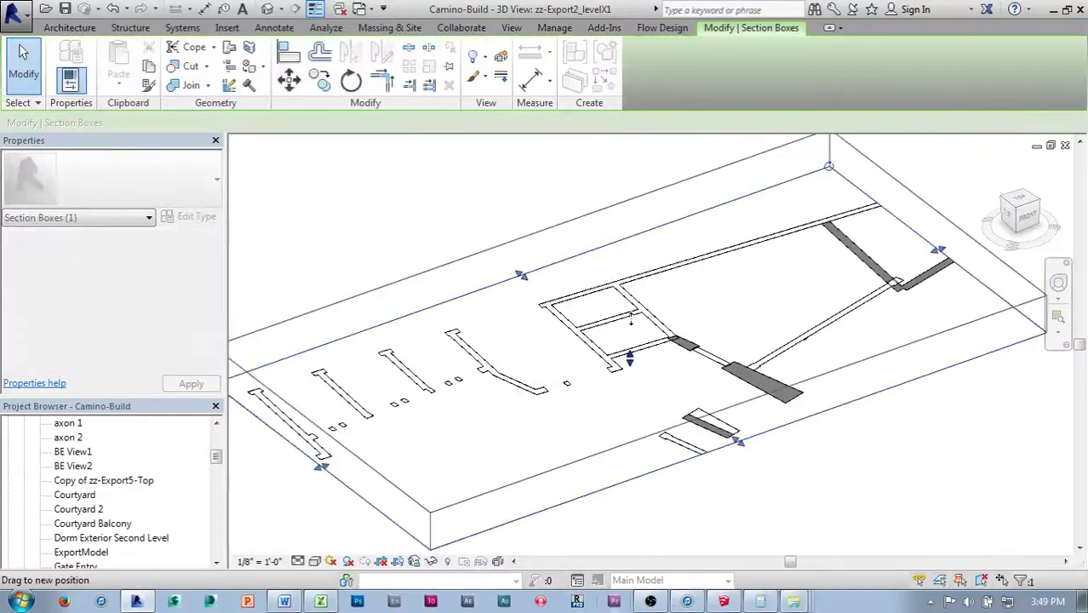
pyautogui.moveTo(630, 321); pyautogui.dragTo(629, 258)
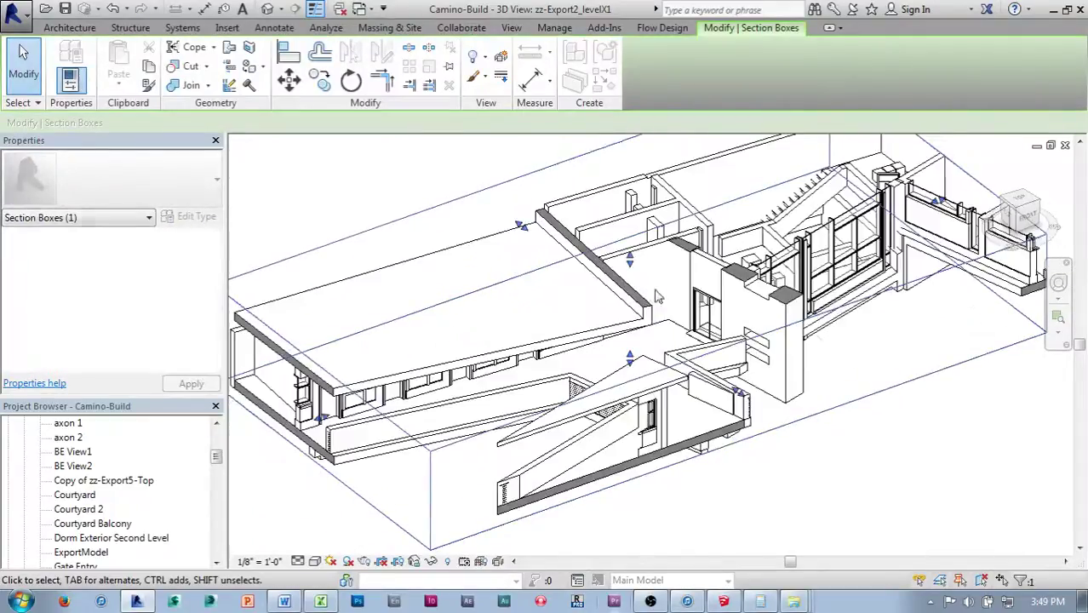
# From the front view, lower the section box's top face to a little above the upper floor slab
pyautogui.click(1040, 223)
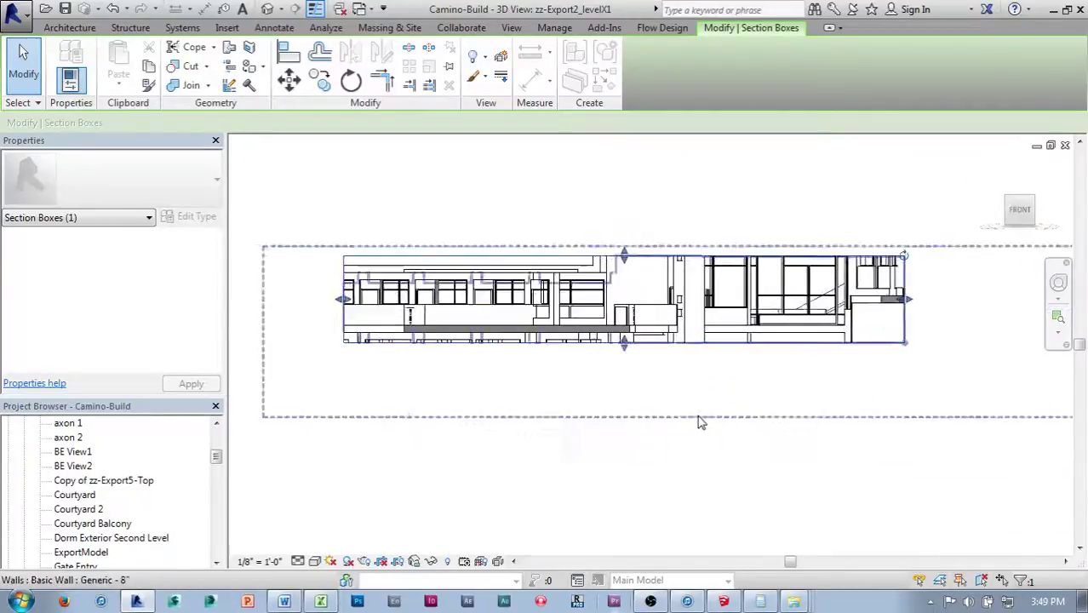
pyautogui.scroll(2, 699, 419)
pyautogui.moveTo(619, 391); pyautogui.dragTo(667, 418, button='middle')
pyautogui.scroll(1, 665, 377)
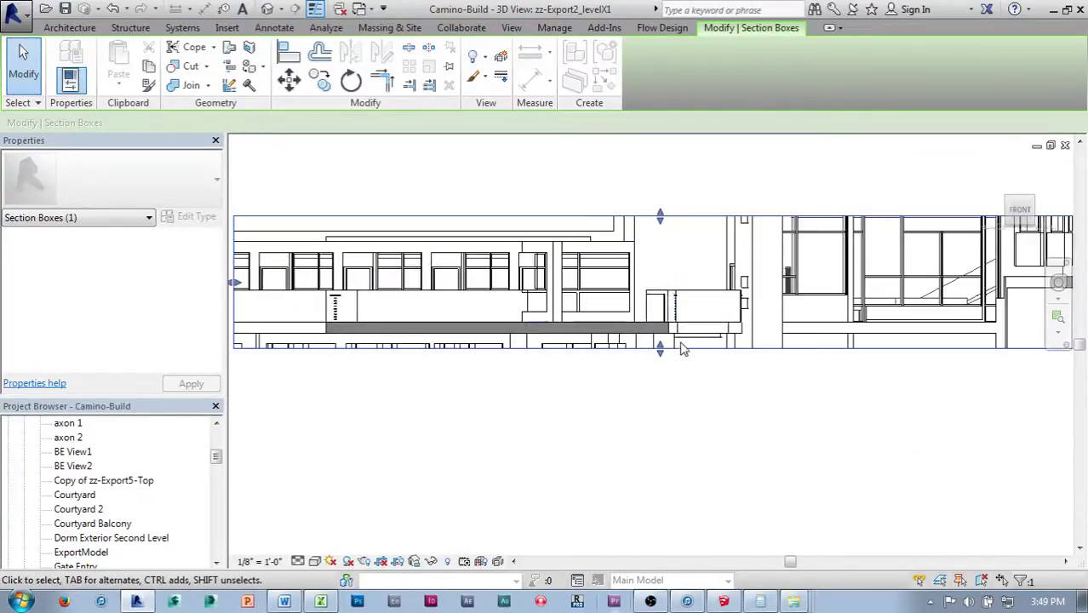
pyautogui.scroll(1, 681, 347)
pyautogui.scroll(1, 668, 274)
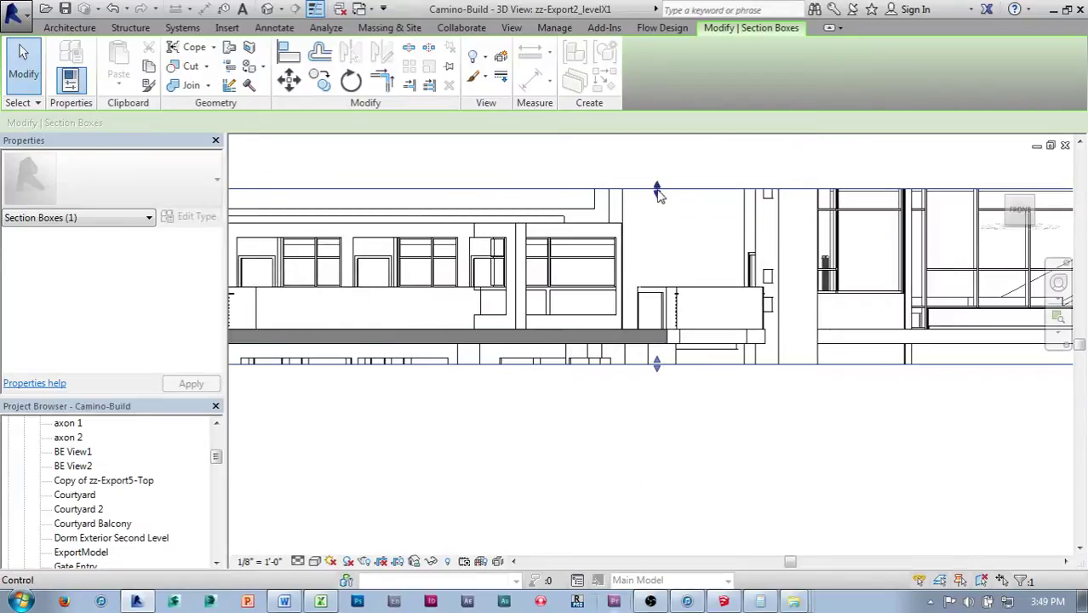
pyautogui.moveTo(660, 195); pyautogui.dragTo(654, 343)
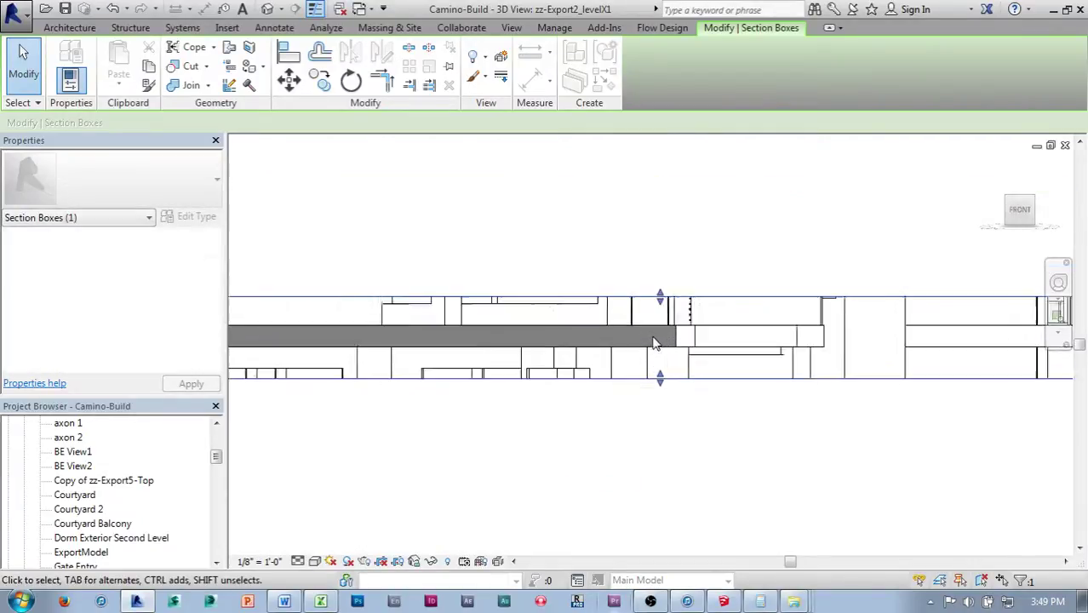
# Align the section box's top face with the upper surface of the floor slab
pyautogui.scroll(5, 655, 337)
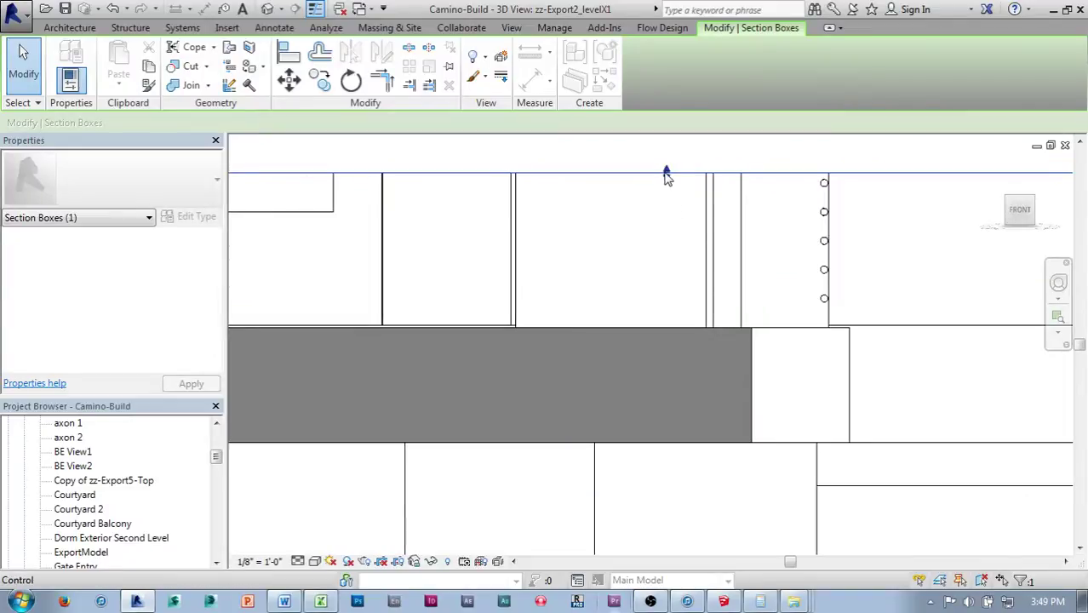
pyautogui.moveTo(667, 175); pyautogui.dragTo(661, 315)
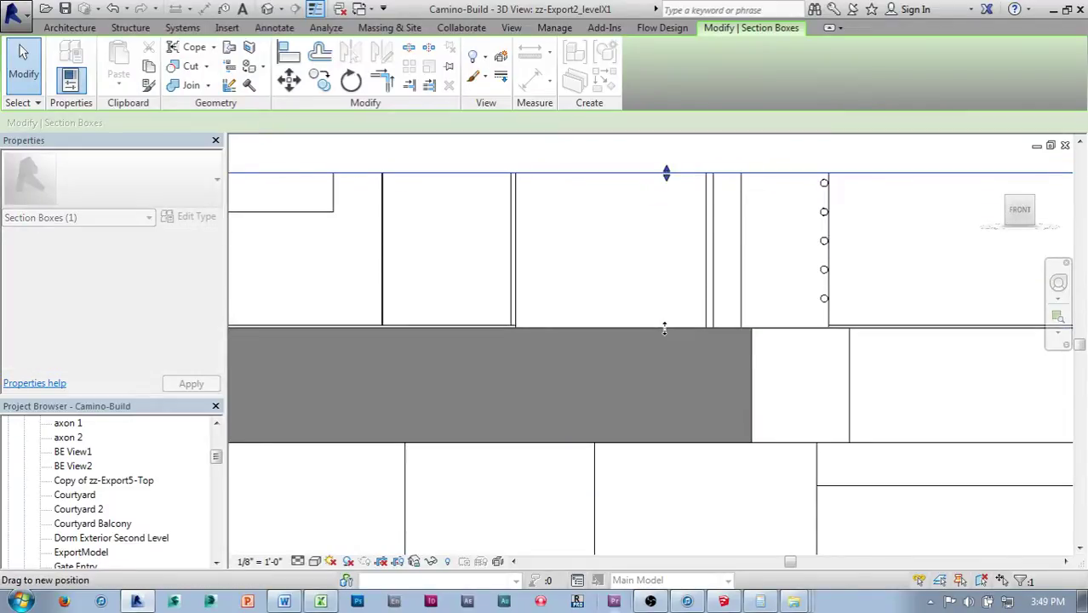
pyautogui.moveTo(665, 329); pyautogui.dragTo(665, 327)
# Examine the cut floor slab from above and below, including the wall stubs underneath, and clear the selection
pyautogui.keyDown('shift'); pyautogui.moveTo(666, 221); pyautogui.dragTo(702, 263, button='middle'); pyautogui.keyUp('shift')
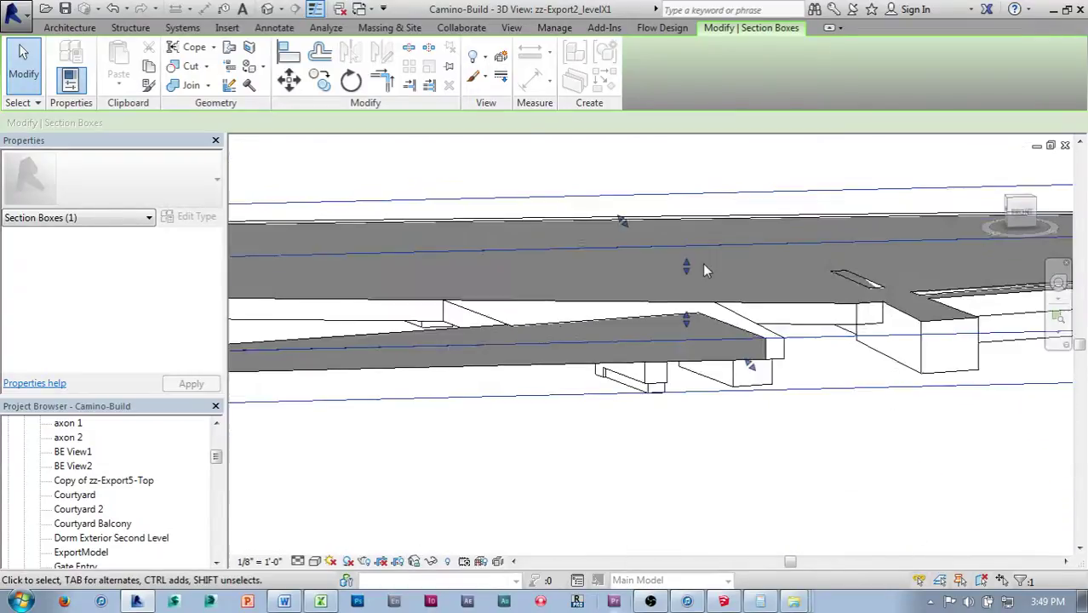
pyautogui.scroll(-3, 704, 264)
pyautogui.scroll(-4, 750, 462)
pyautogui.keyDown('shift'); pyautogui.moveTo(707, 447); pyautogui.dragTo(654, 409, button='middle'); pyautogui.keyUp('shift')
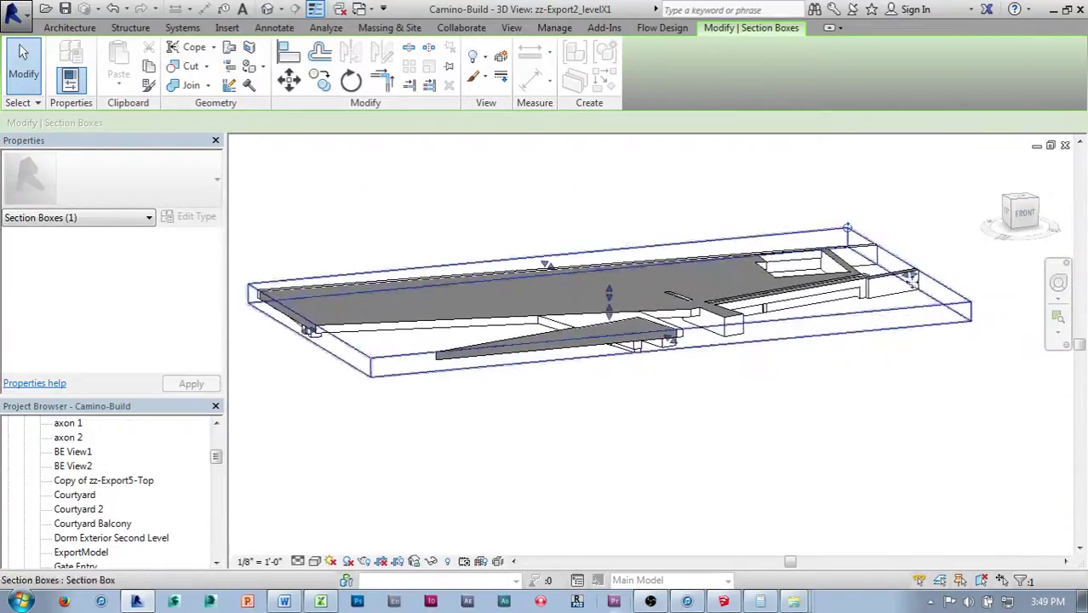
pyautogui.keyDown('shift'); pyautogui.moveTo(707, 432); pyautogui.dragTo(750, 426, button='middle'); pyautogui.keyUp('shift')
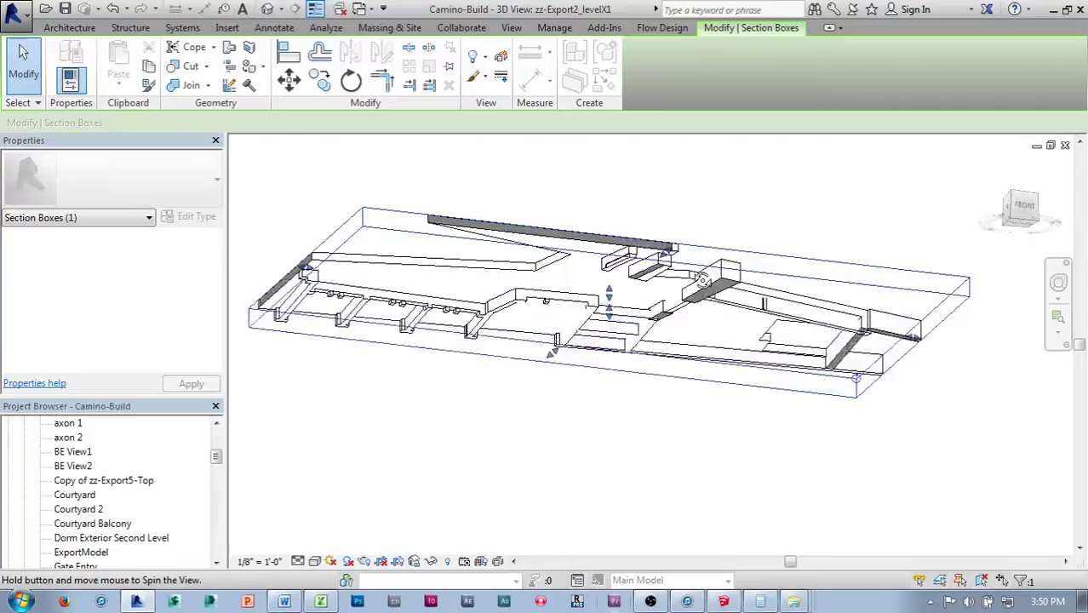
pyautogui.keyDown('shift'); pyautogui.moveTo(702, 279); pyautogui.dragTo(706, 482, button='middle'); pyautogui.keyUp('shift')
pyautogui.scroll(-1, 702, 483)
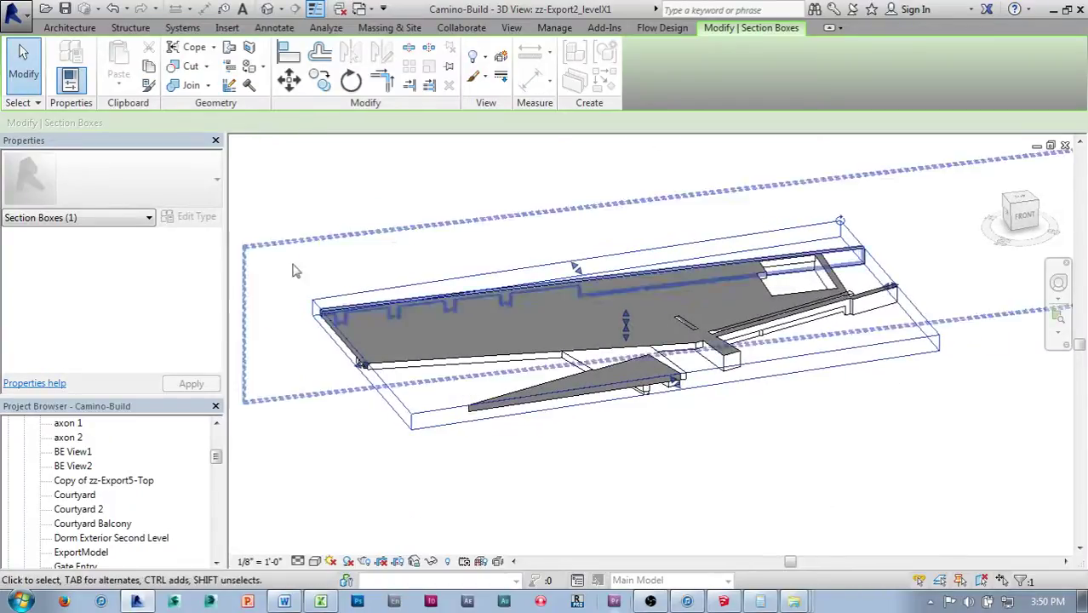
pyautogui.moveTo(653, 439); pyautogui.dragTo(665, 454, button='middle')
pyautogui.click(666, 457)
pyautogui.scroll(1, 665, 454)
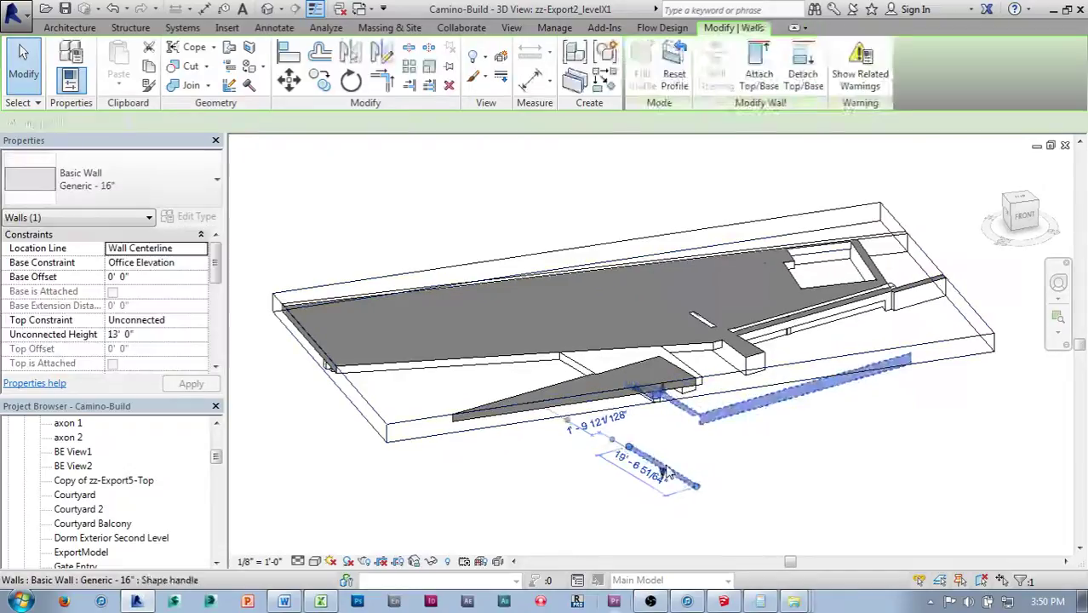
pyautogui.press('Escape')
pyautogui.scroll(1, 668, 438)
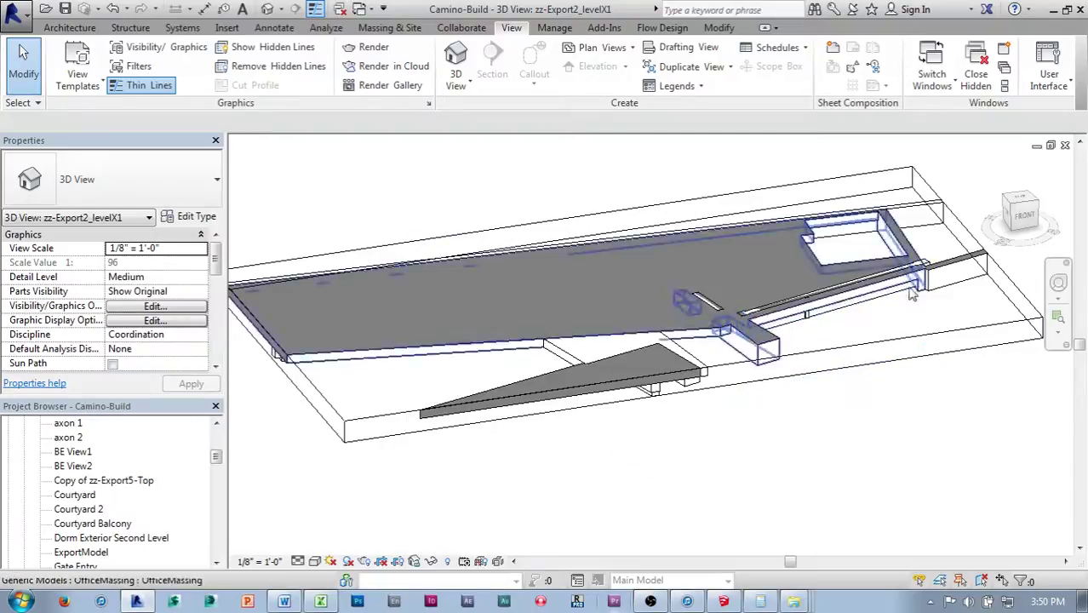
pyautogui.scroll(-1, 825, 430)
pyautogui.keyDown('shift'); pyautogui.moveTo(826, 439); pyautogui.dragTo(819, 432, button='middle'); pyautogui.keyUp('shift')
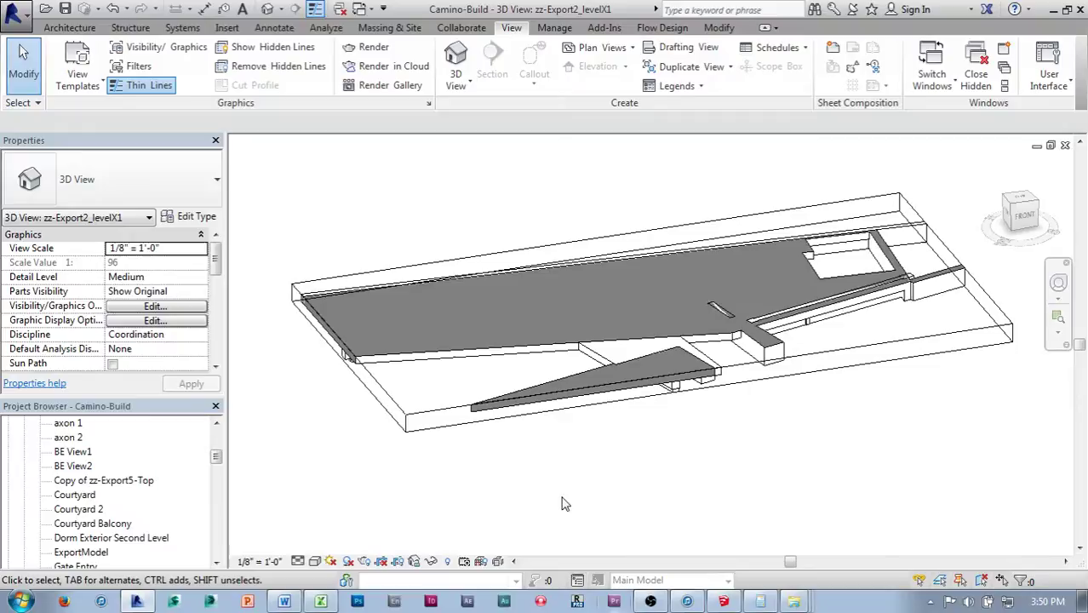
pyautogui.moveTo(376, 170); pyautogui.dragTo(372, 181, button='middle')
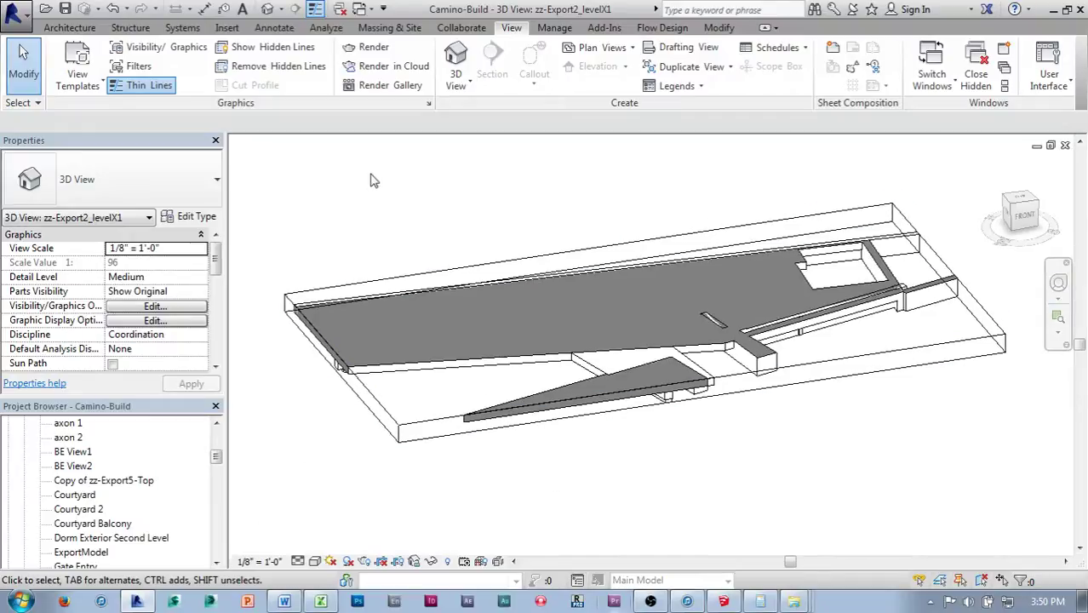
# Export the view as a binary STL without linked models, saved to the Desktop as exportLevelx base2
pyautogui.click(620, 32)
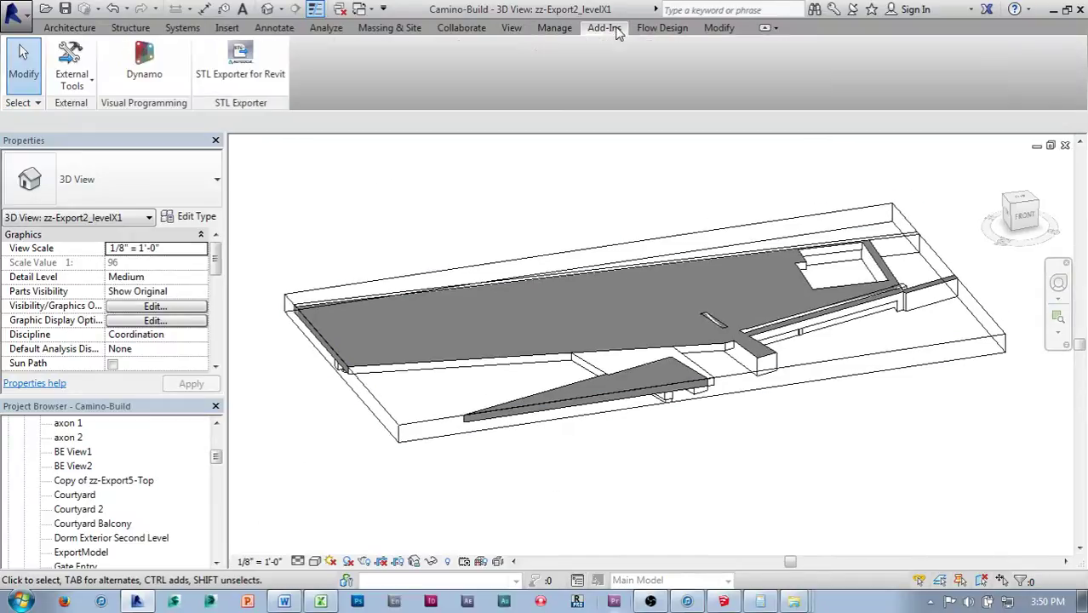
pyautogui.click(227, 77)
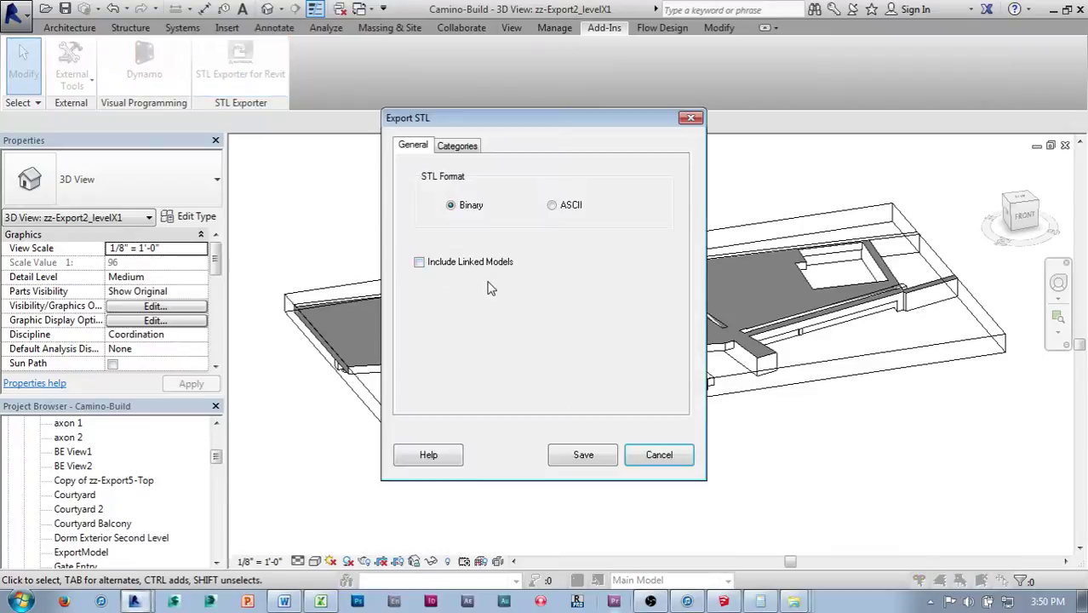
pyautogui.click(584, 456)
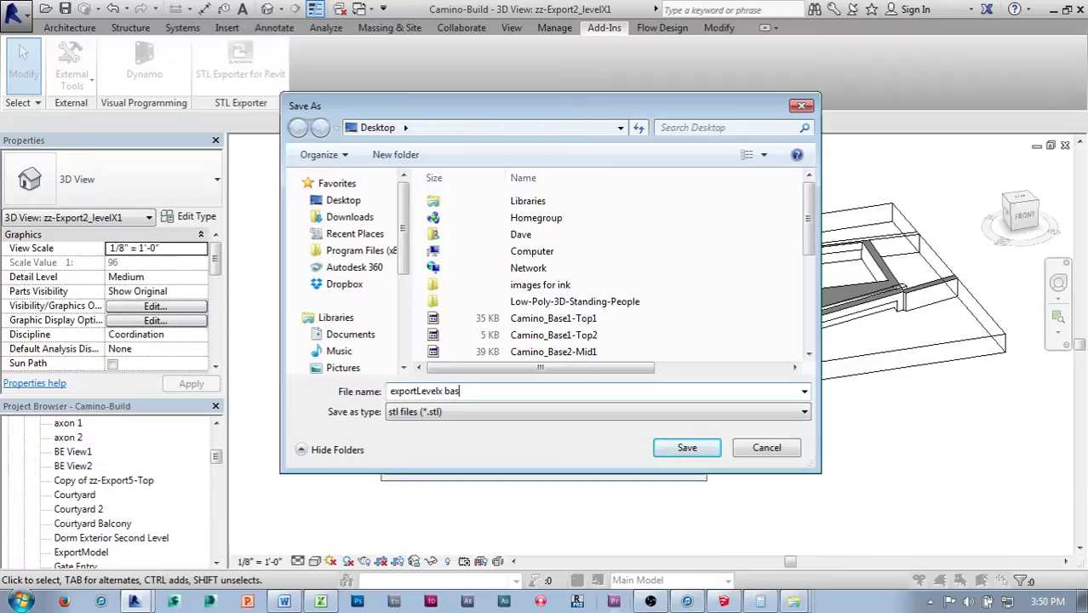
pyautogui.press('Return')
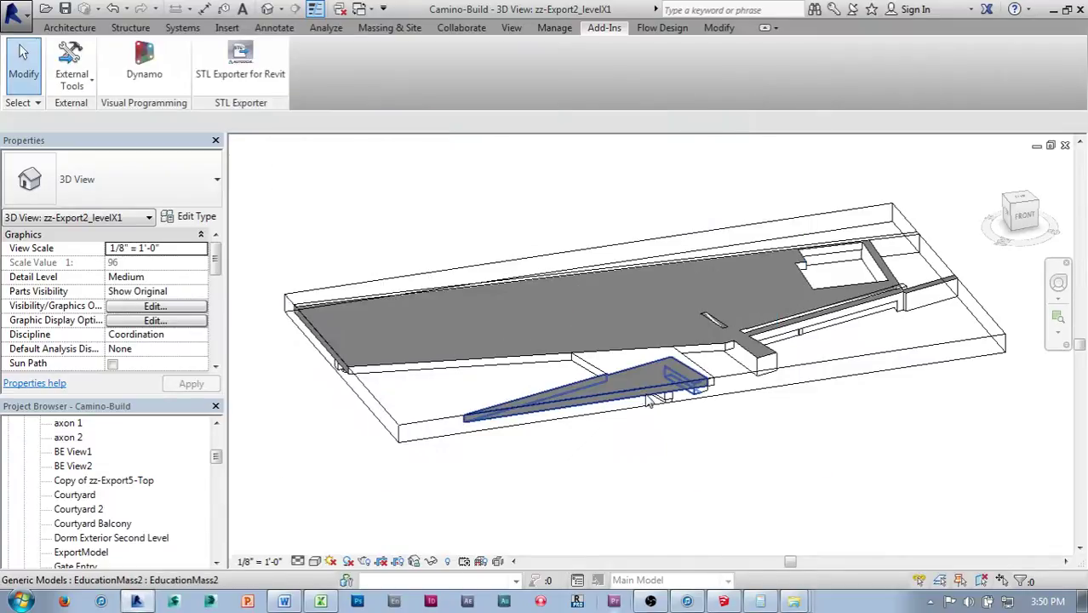
# Launch MakerWare, add exportLevelx base2 from the Desktop and move the object onto the platform
pyautogui.click(22, 601)
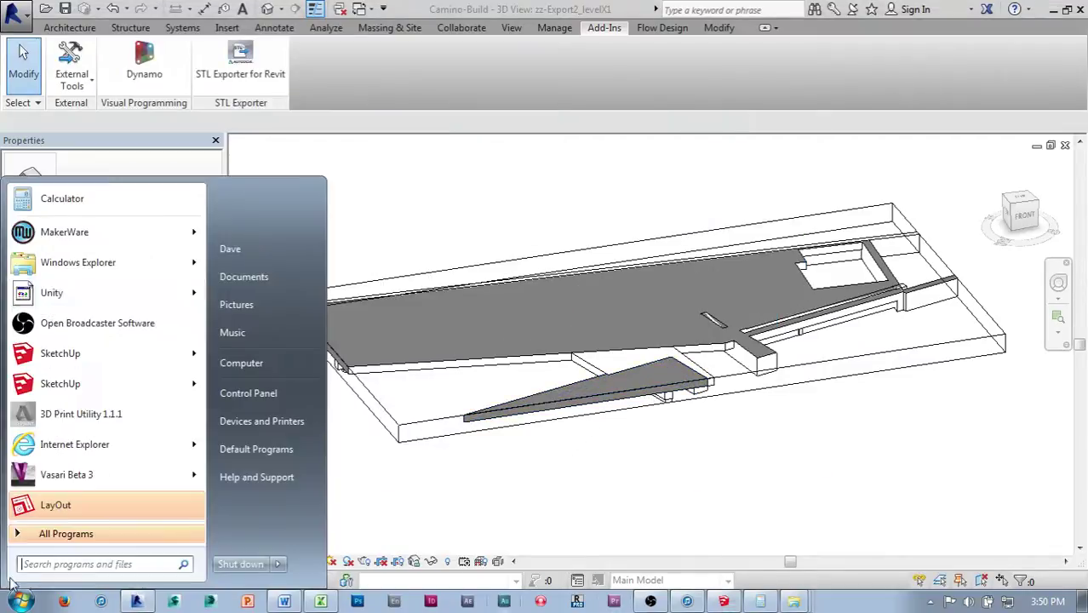
pyautogui.click(56, 245)
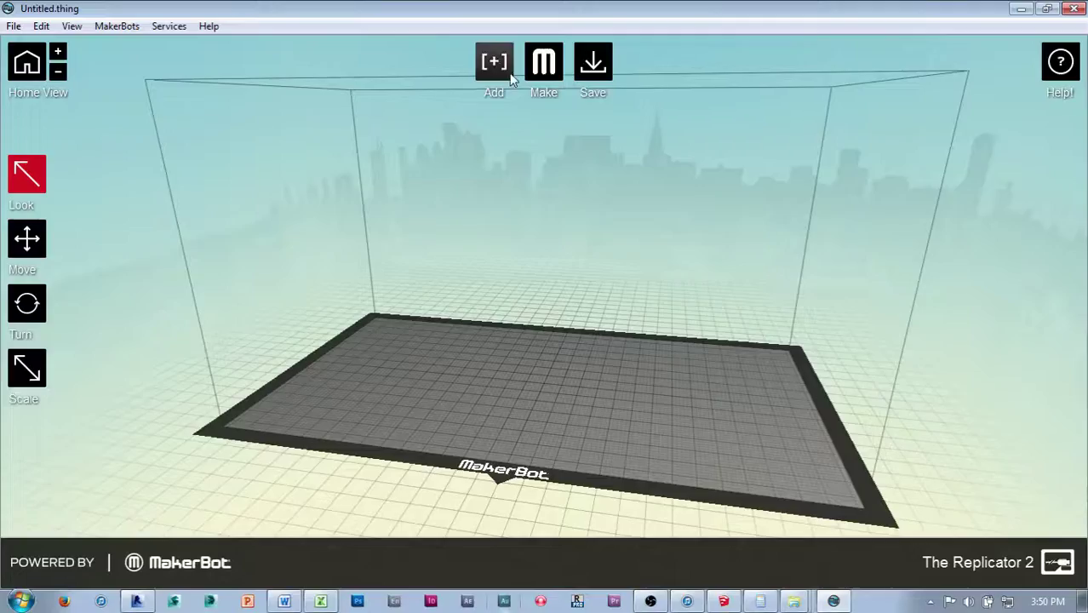
pyautogui.click(497, 65)
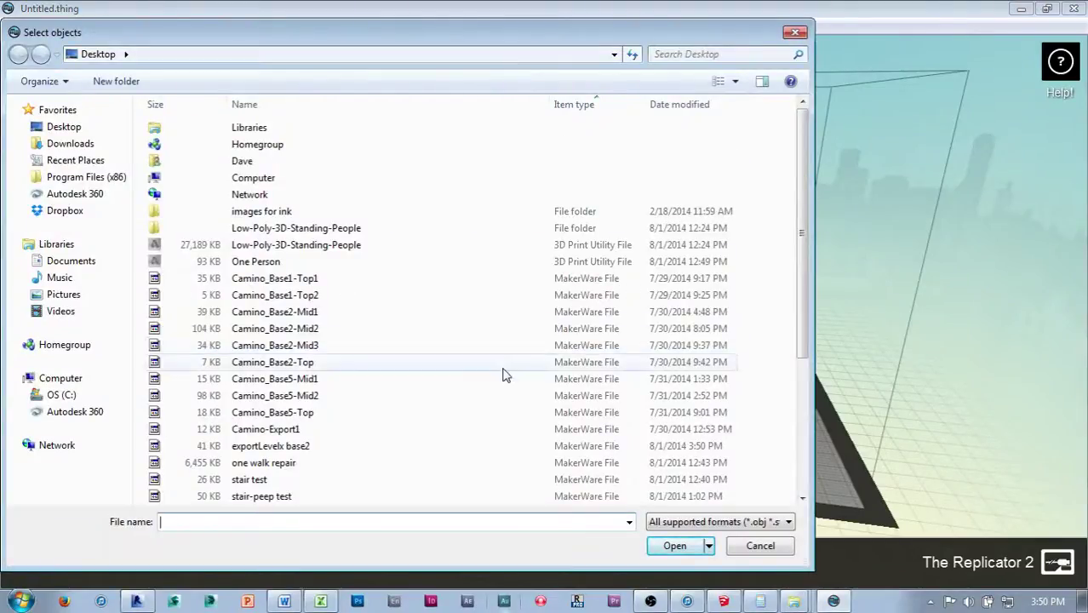
pyautogui.click(281, 449)
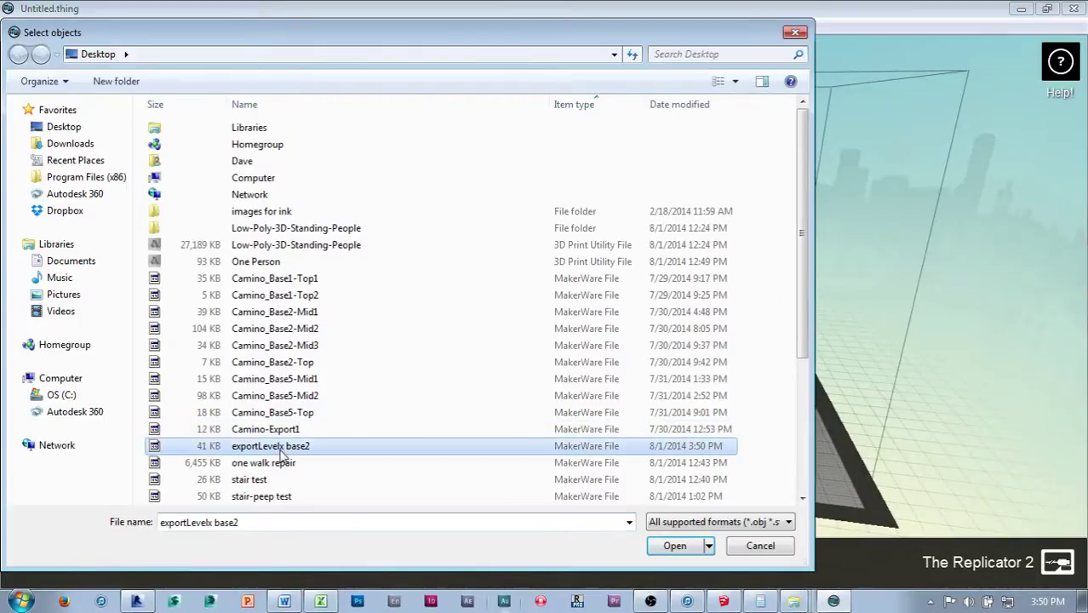
pyautogui.click(676, 547)
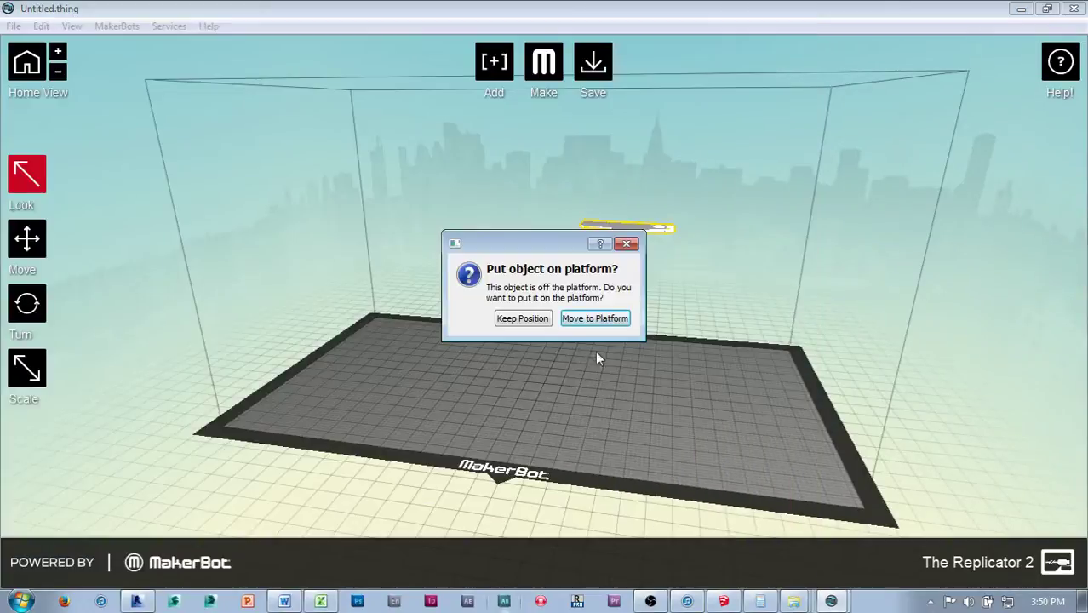
pyautogui.click(594, 317)
# Scale the model uniformly to 158.69% and flip it upside down about the X axis in -90° turns
pyautogui.click(35, 373)
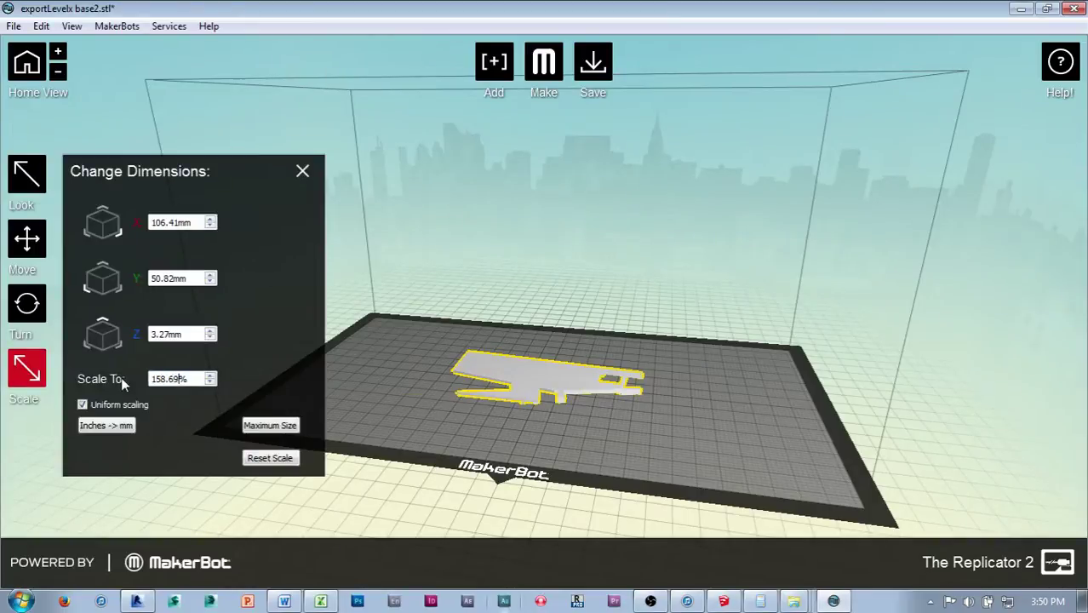
pyautogui.press('Return')
pyautogui.click(28, 309)
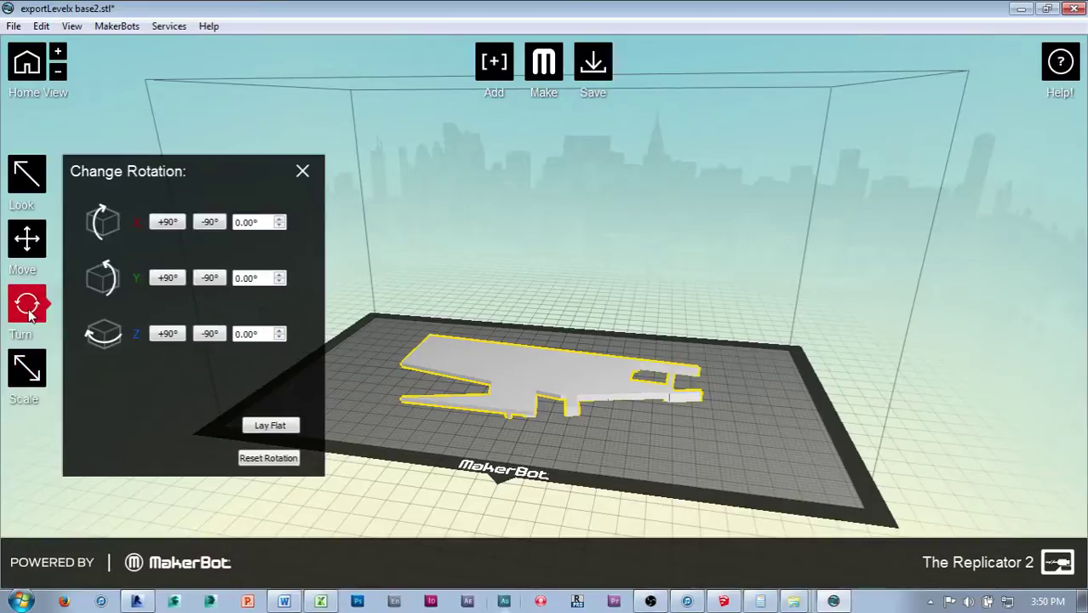
pyautogui.click(207, 227)
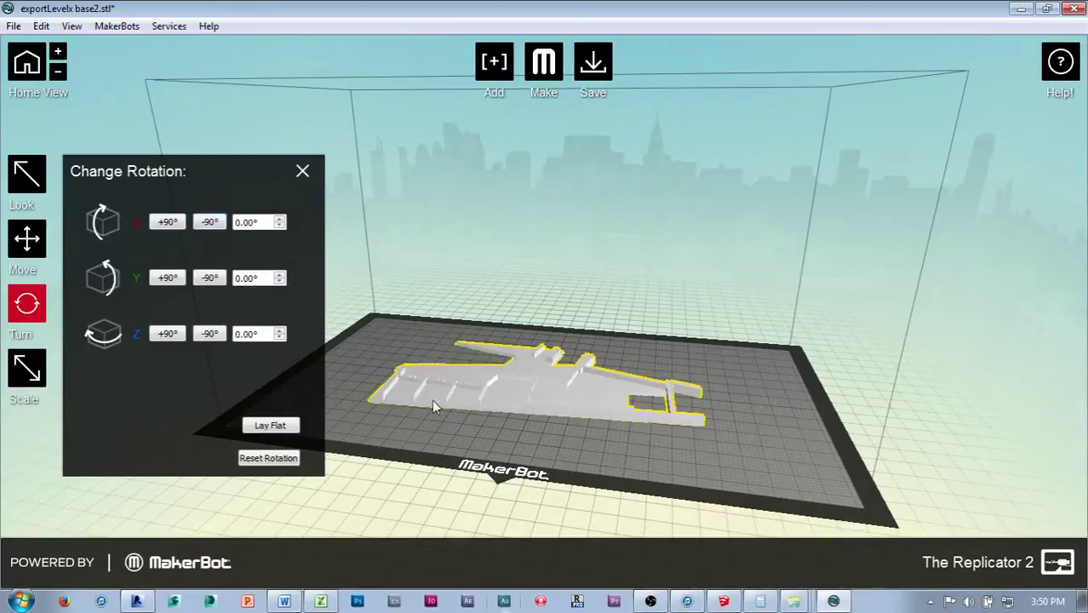
pyautogui.click(303, 171)
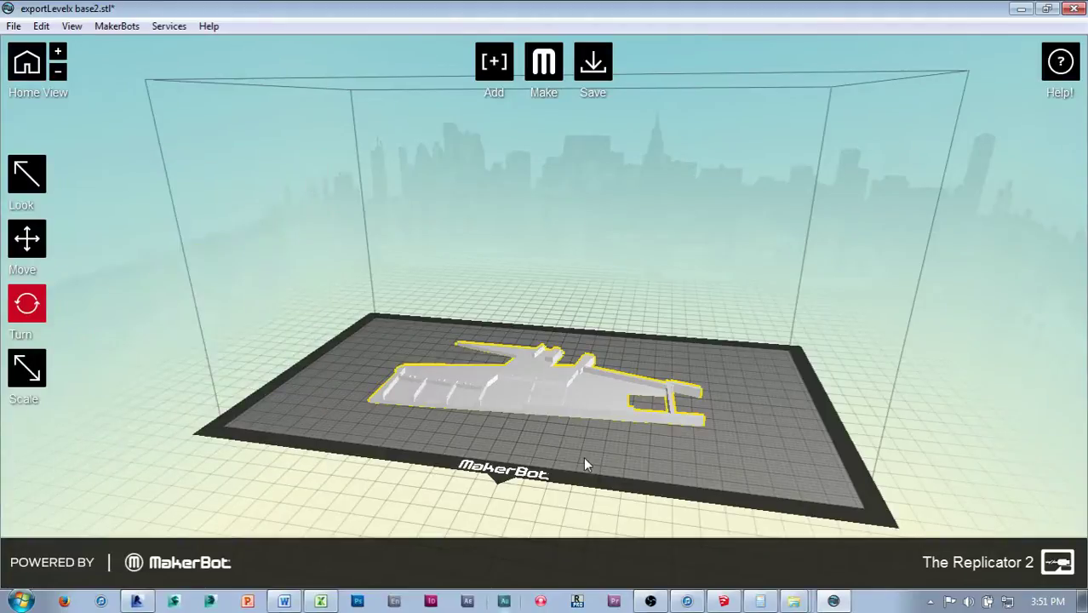
# Inspect the flipped model on the build platform from below and close up from above
pyautogui.moveTo(583, 456); pyautogui.dragTo(636, 385)
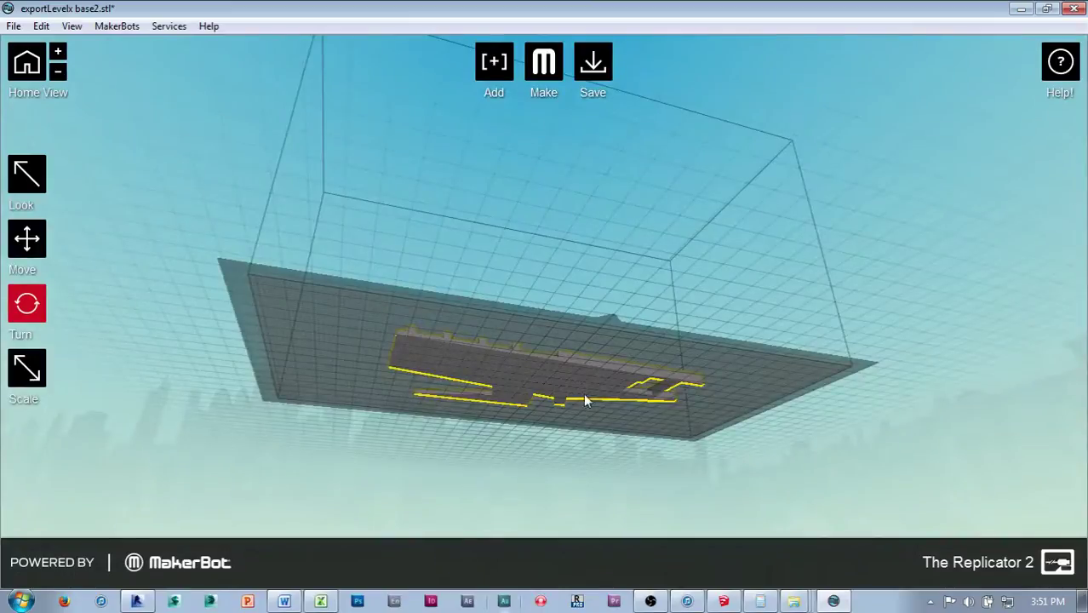
pyautogui.moveTo(671, 301); pyautogui.dragTo(589, 294)
pyautogui.scroll(3, 536, 453)
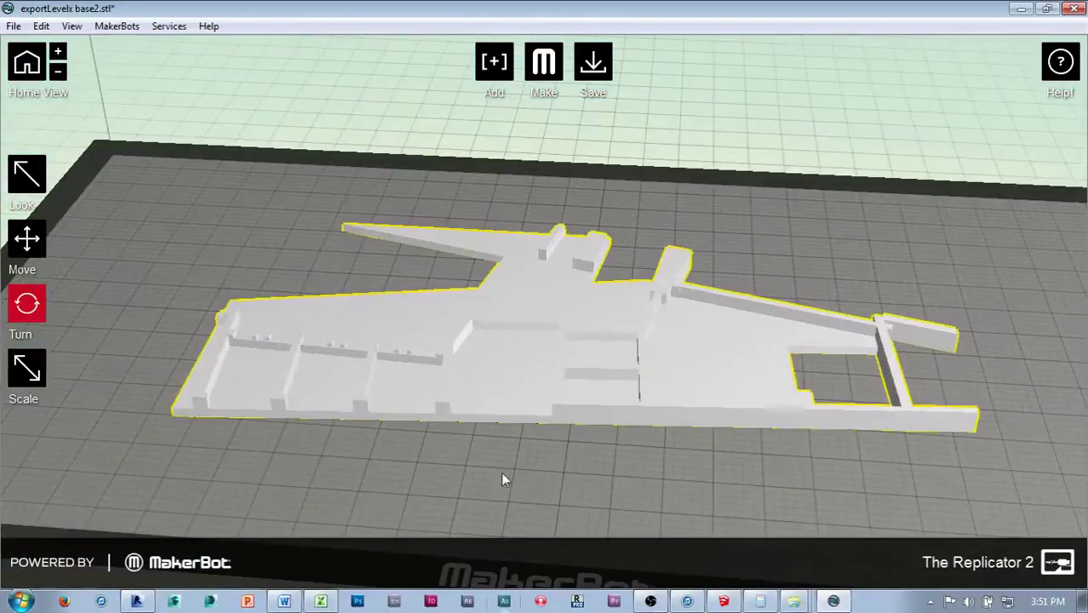
# View the flipped model together with the entire build platform from an angle above
pyautogui.scroll(-3, 546, 438)
pyautogui.moveTo(545, 438); pyautogui.dragTo(558, 374, button='middle')
pyautogui.moveTo(499, 400); pyautogui.dragTo(449, 393)
pyautogui.scroll(-3, 432, 413)
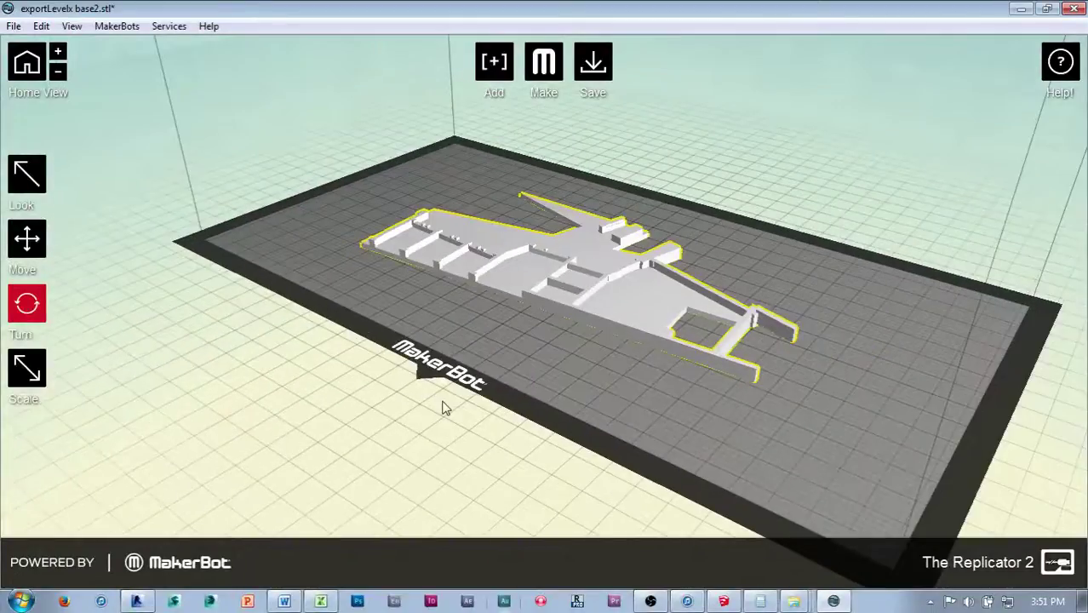
# Switch to Revit and open the 3D views zz-Export2, zz-Export2-Mid1 and zz-Export2-Mid2 in turn
pyautogui.hotkey('alt', 'Tab')
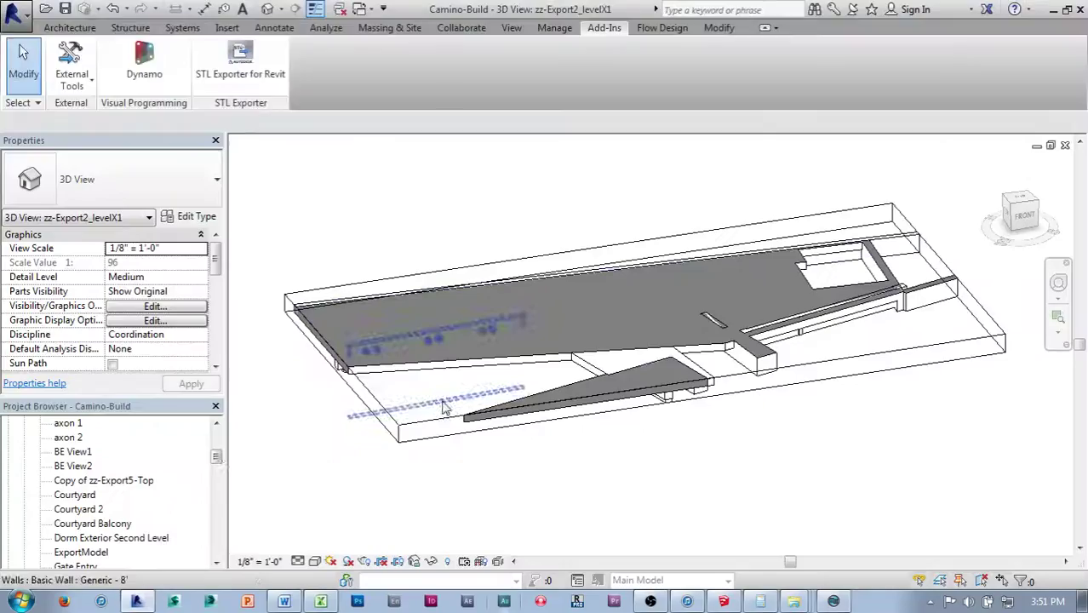
pyautogui.moveTo(218, 461); pyautogui.dragTo(221, 482)
pyautogui.doubleClick(77, 494)
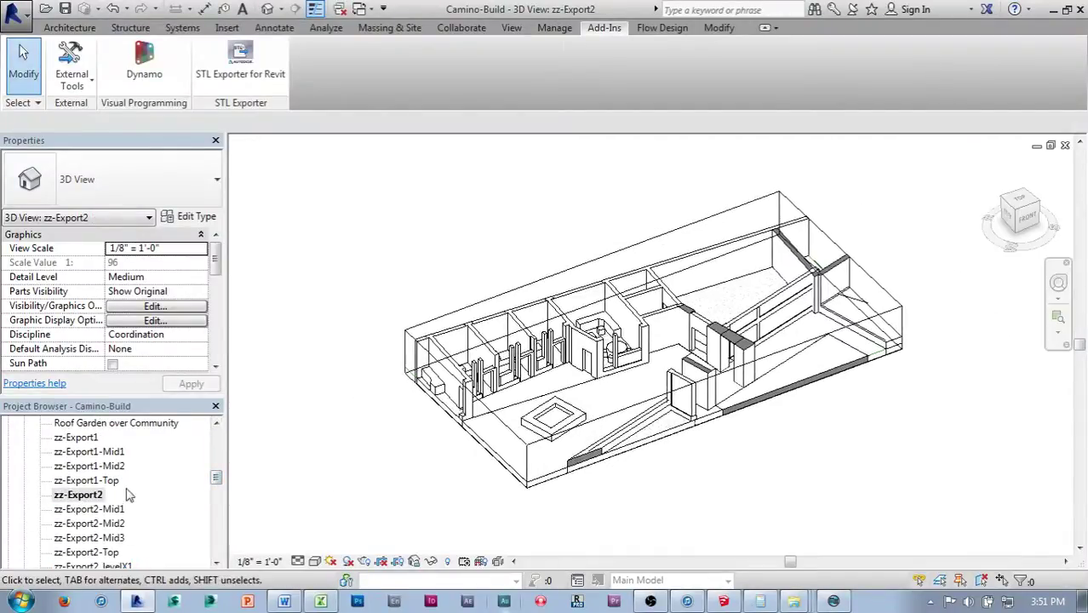
pyautogui.doubleClick(106, 508)
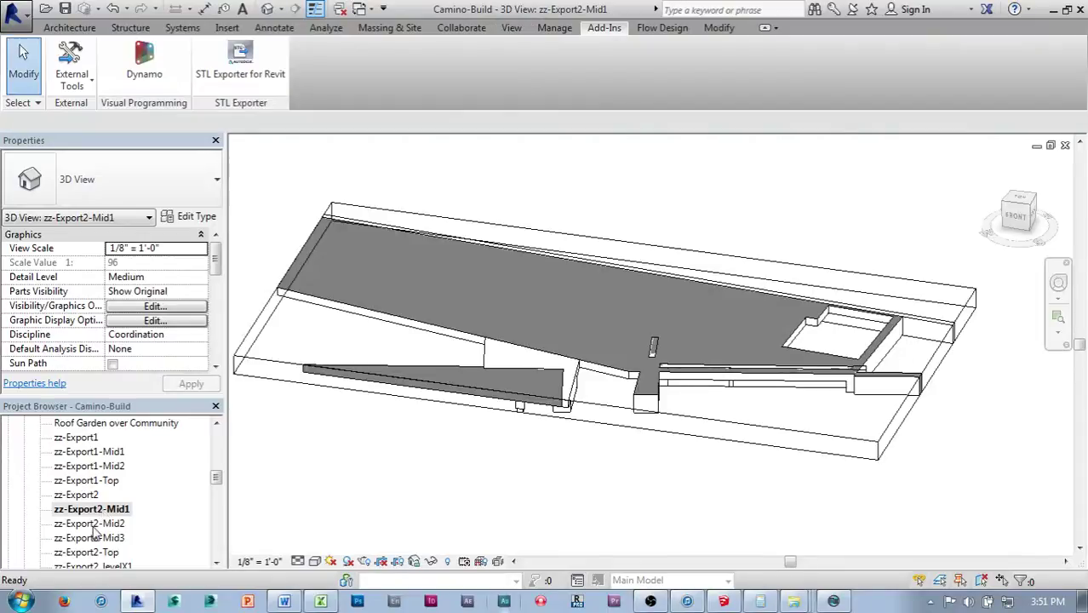
pyautogui.doubleClick(94, 524)
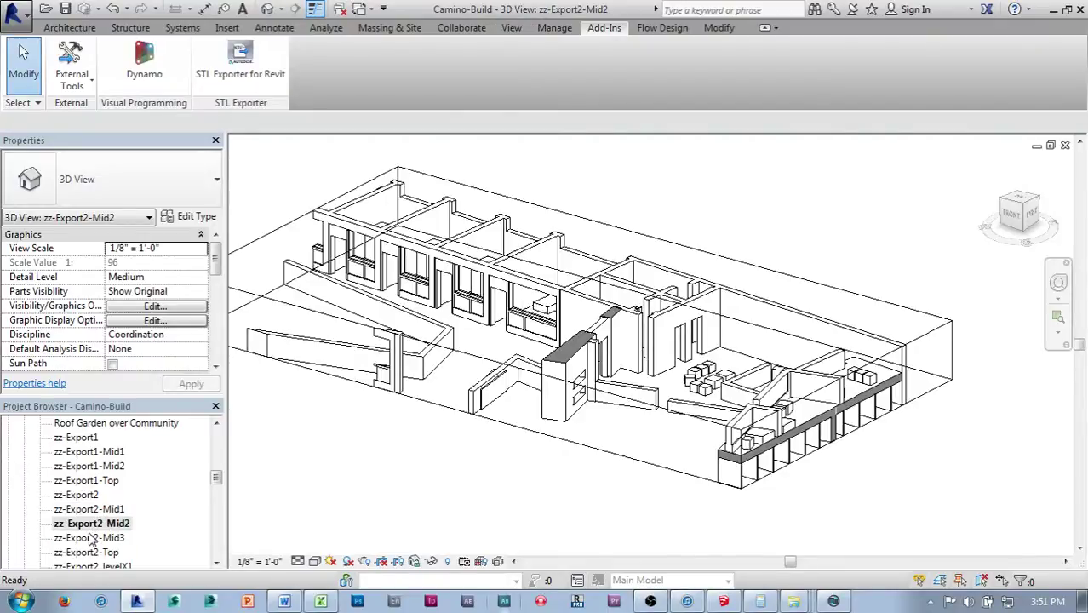
# Examine the walls, beds, tables and chairs in the zz-Export2-Mid2 view from several angles and close up
pyautogui.moveTo(316, 476); pyautogui.dragTo(421, 460, button='middle')
pyautogui.scroll(-1, 425, 488)
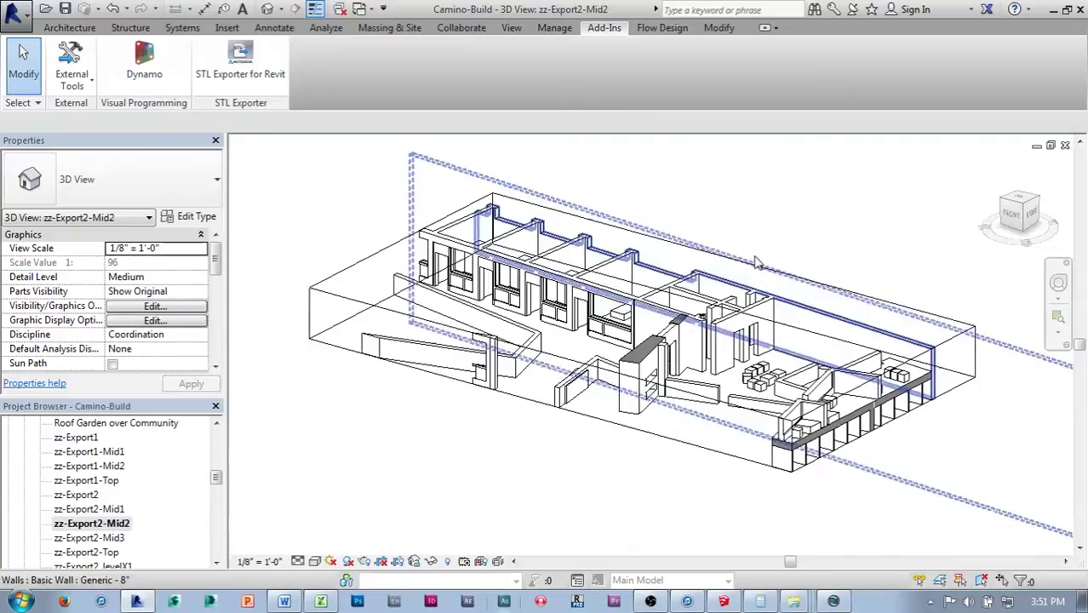
pyautogui.keyDown('shift'); pyautogui.moveTo(526, 452); pyautogui.dragTo(502, 479, button='middle'); pyautogui.keyUp('shift')
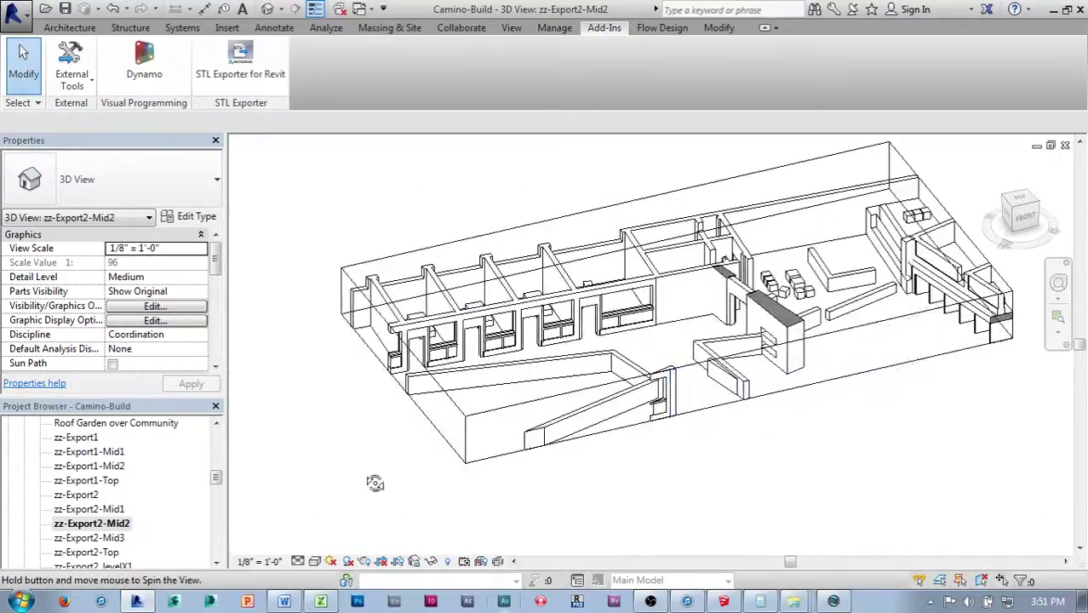
pyautogui.keyDown('shift'); pyautogui.moveTo(376, 481); pyautogui.dragTo(510, 447, button='middle'); pyautogui.keyUp('shift')
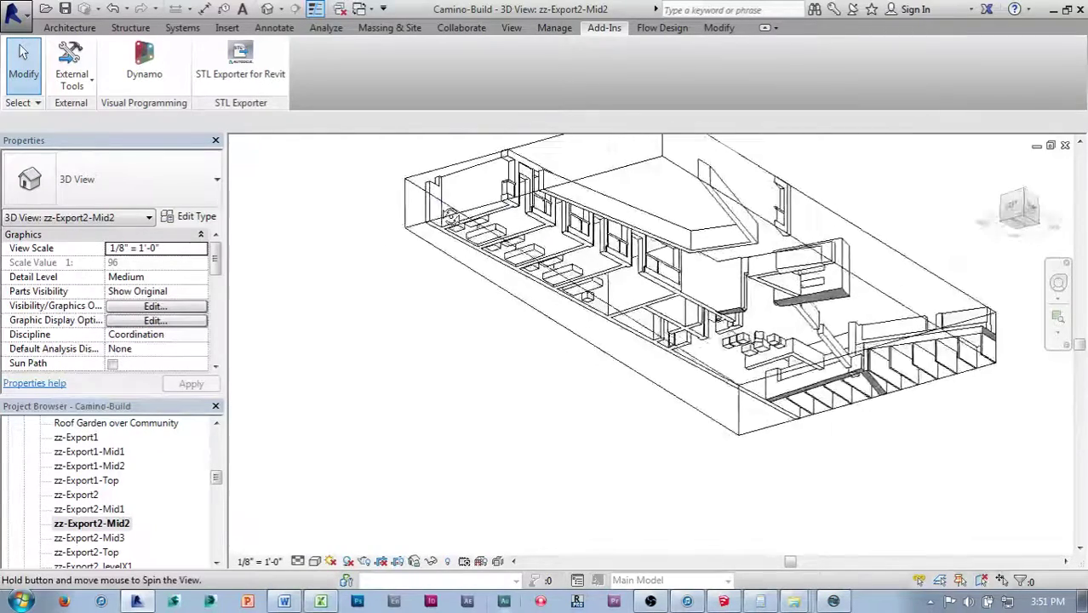
pyautogui.scroll(3, 532, 219)
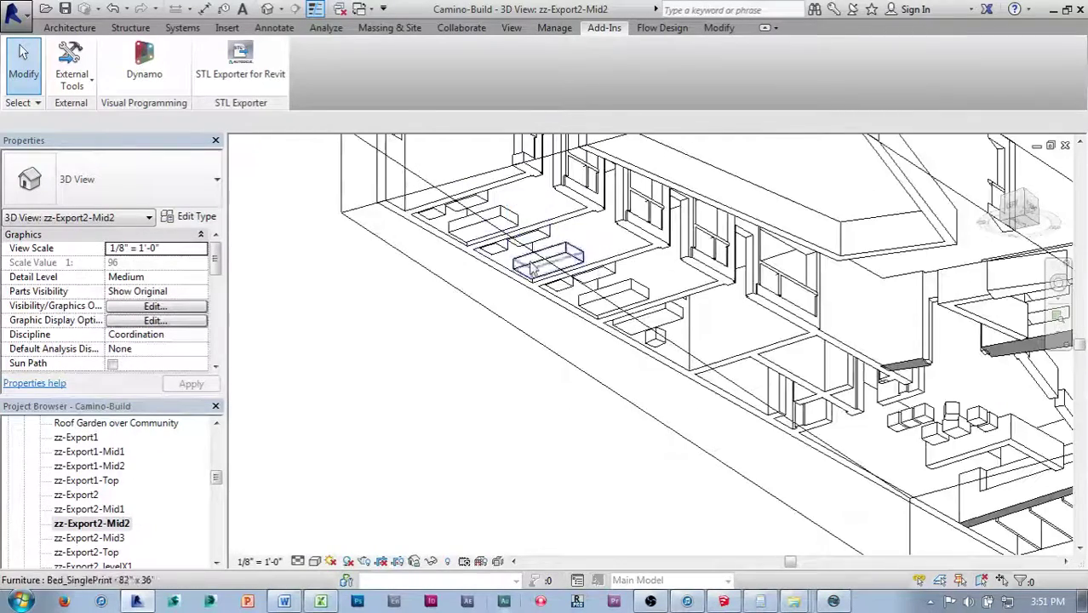
pyautogui.scroll(-2, 532, 269)
pyautogui.keyDown('shift'); pyautogui.moveTo(571, 323); pyautogui.dragTo(498, 376, button='middle'); pyautogui.keyUp('shift')
pyautogui.scroll(2, 513, 320)
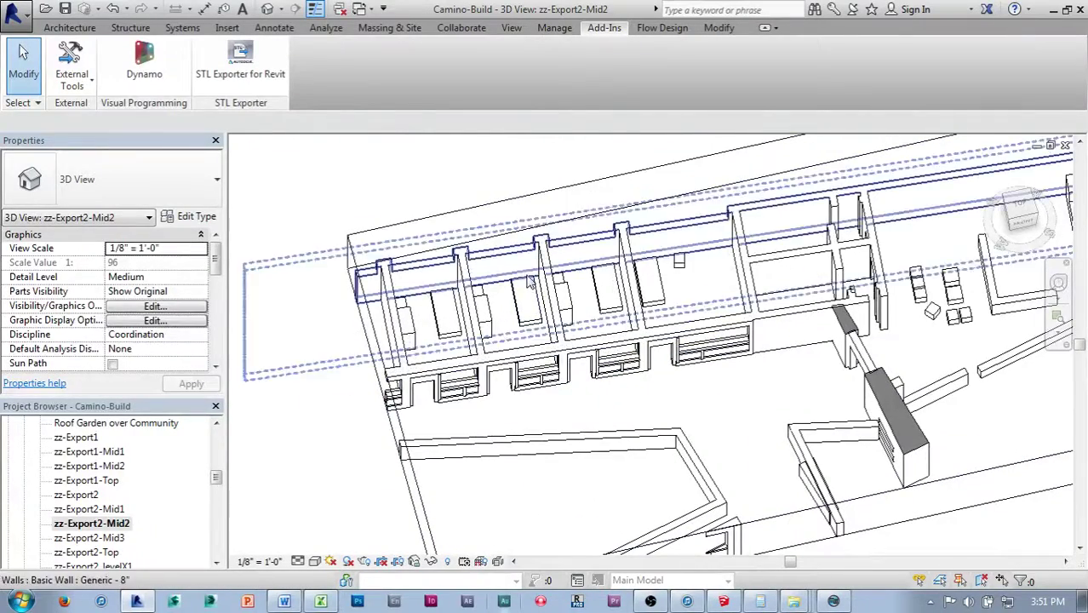
pyautogui.scroll(-2, 520, 283)
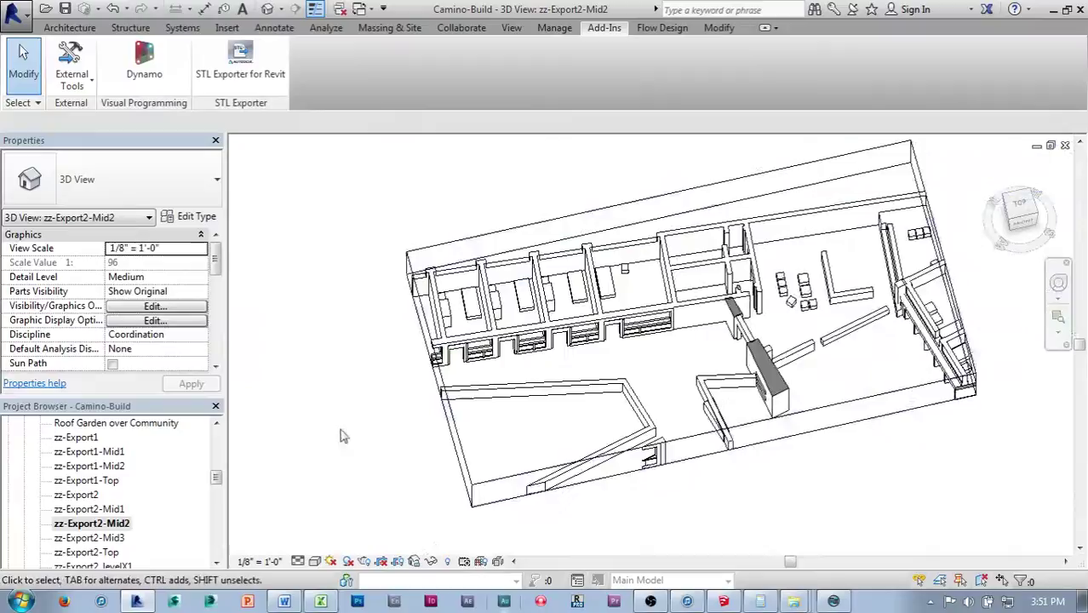
pyautogui.keyDown('shift'); pyautogui.moveTo(329, 441); pyautogui.dragTo(801, 432, button='middle'); pyautogui.keyUp('shift')
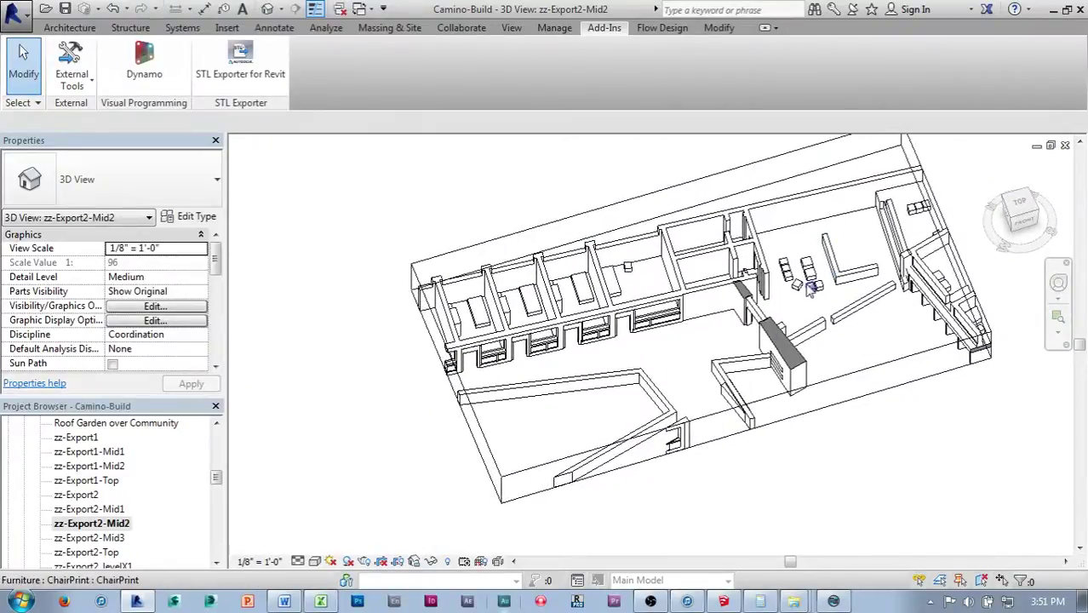
pyautogui.keyDown('shift'); pyautogui.moveTo(813, 284); pyautogui.dragTo(770, 289, button='middle'); pyautogui.keyUp('shift')
pyautogui.scroll(3, 808, 298)
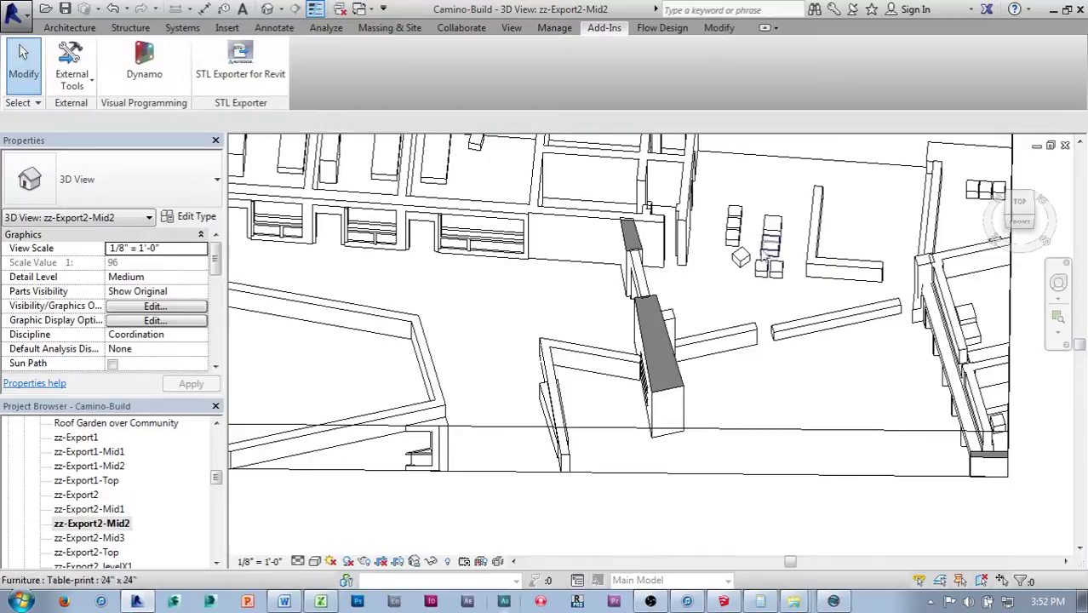
pyautogui.scroll(-2, 734, 317)
pyautogui.keyDown('shift'); pyautogui.moveTo(780, 473); pyautogui.dragTo(665, 452, button='middle'); pyautogui.keyUp('shift')
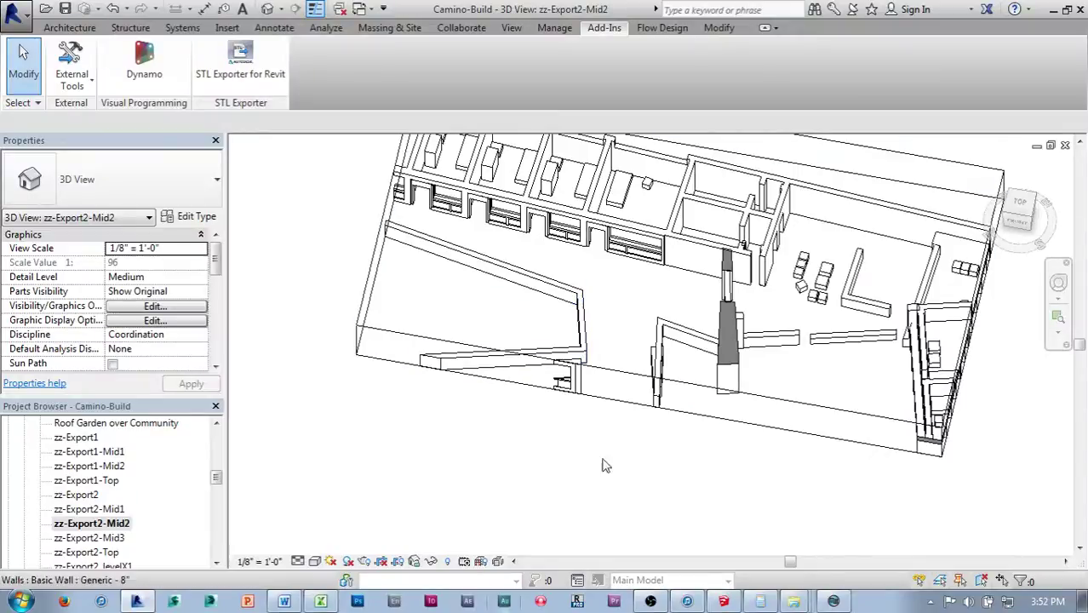
pyautogui.keyDown('shift'); pyautogui.moveTo(602, 465); pyautogui.dragTo(588, 491, button='middle'); pyautogui.keyUp('shift')
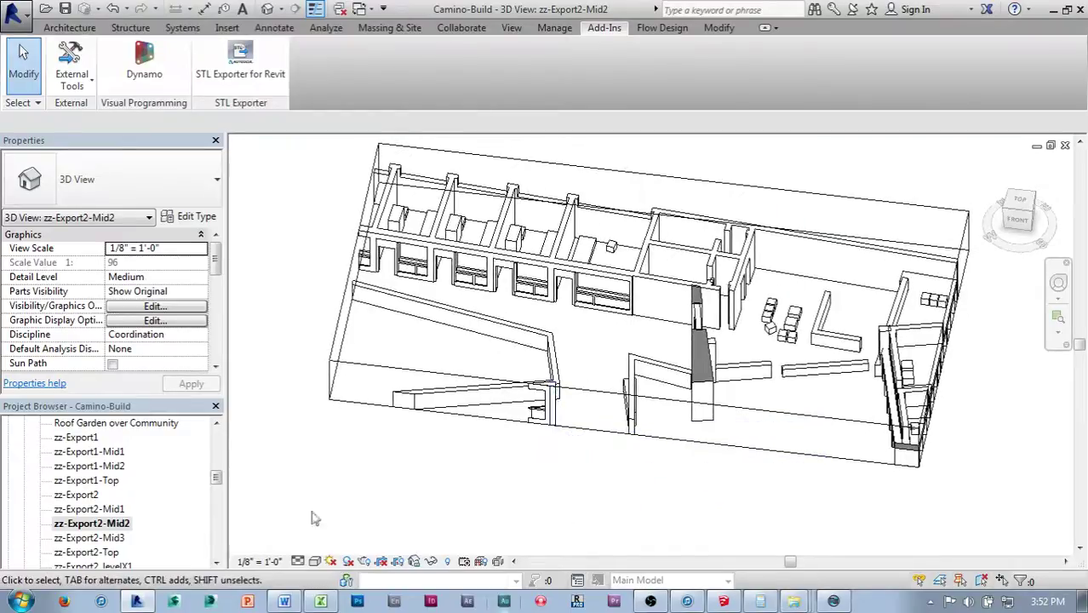
pyautogui.scroll(-1, 217, 481)
# Open the 3D views zz-Export2-Mid3 and zz-Export2-Top and look at each level's geometry
pyautogui.doubleClick(100, 523)
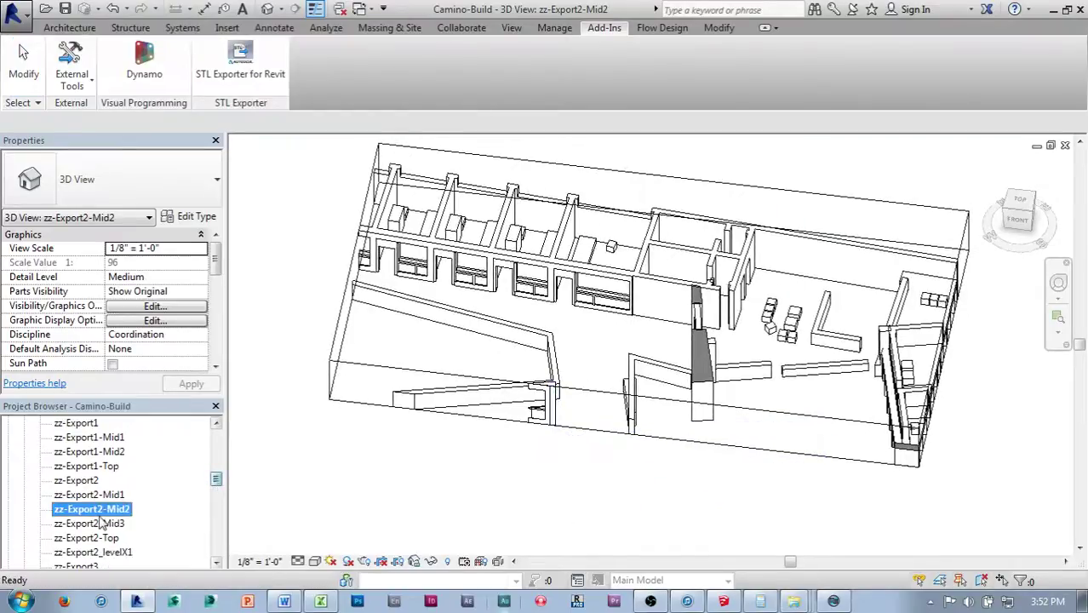
pyautogui.keyDown('shift'); pyautogui.moveTo(732, 477); pyautogui.dragTo(583, 464, button='middle'); pyautogui.keyUp('shift')
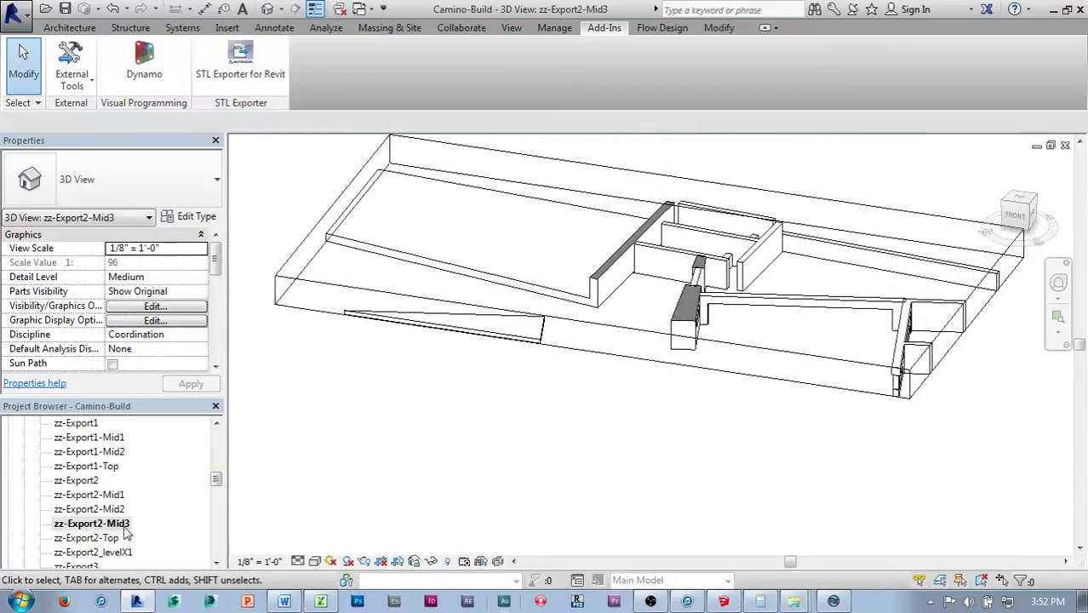
pyautogui.doubleClick(94, 540)
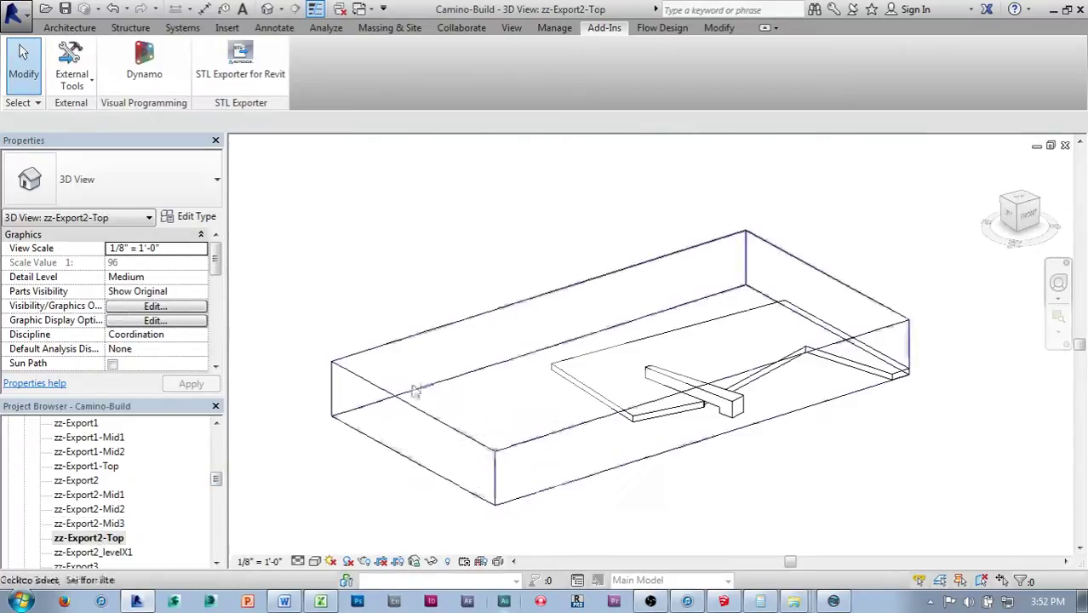
pyautogui.keyDown('shift'); pyautogui.moveTo(656, 449); pyautogui.dragTo(621, 477, button='middle'); pyautogui.keyUp('shift')
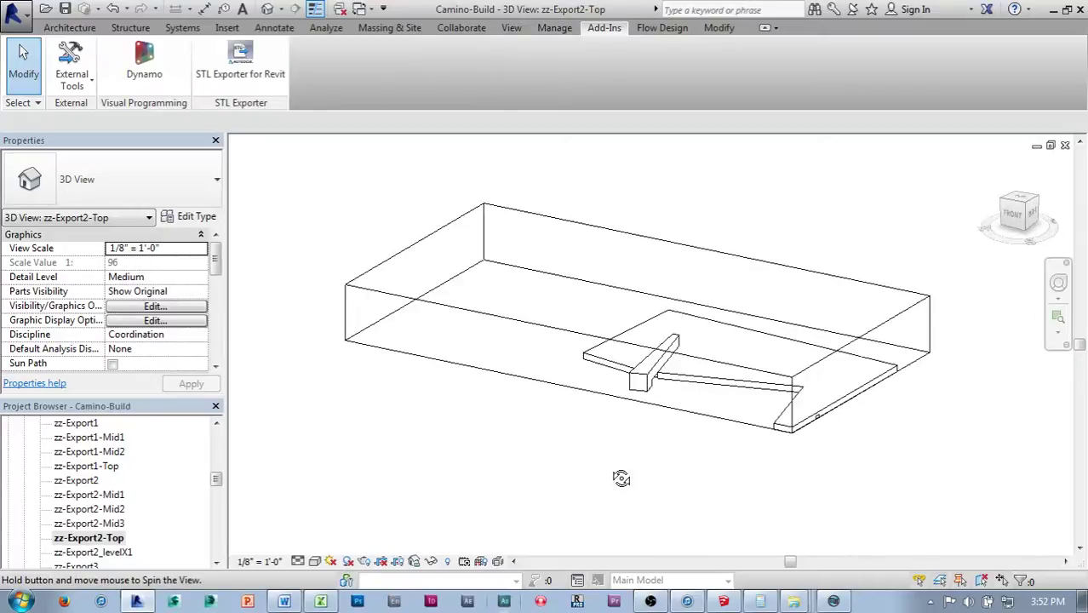
# On sheet zz Model1, activate the zz-Export1 viewport, orient it to the top-front-left isometric and deactivate it
pyautogui.moveTo(218, 481); pyautogui.dragTo(209, 544)
pyautogui.doubleClick(88, 510)
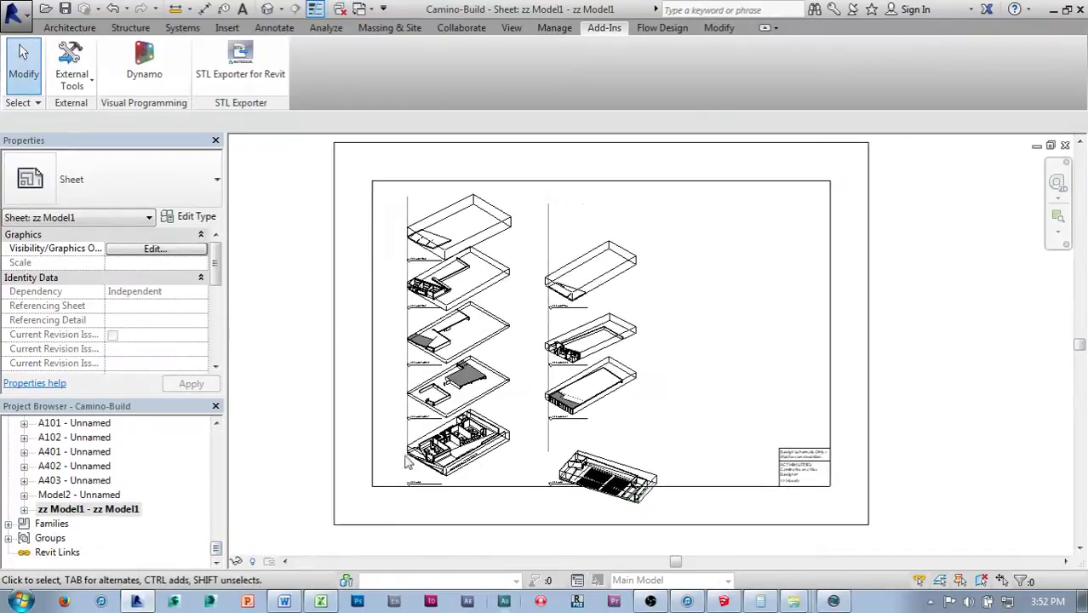
pyautogui.click(601, 480)
pyautogui.rightClick(601, 480)
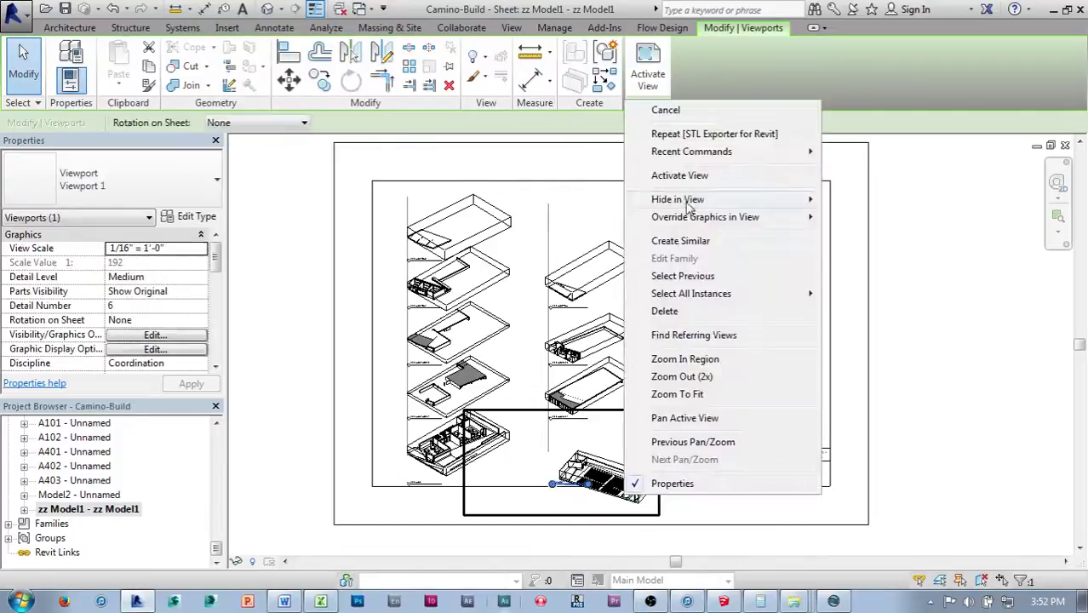
pyautogui.click(681, 176)
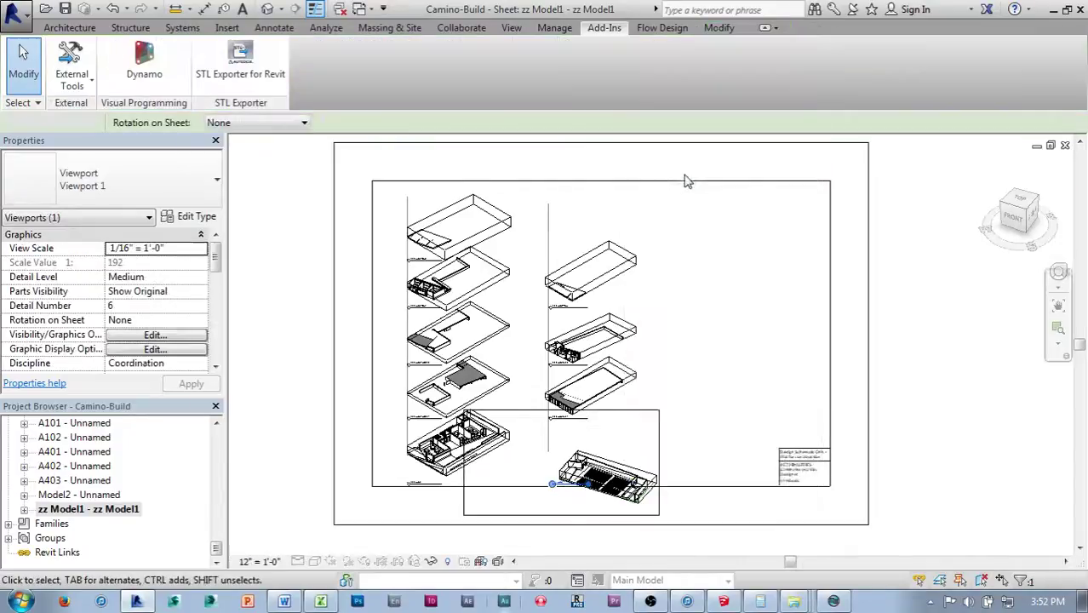
pyautogui.click(1003, 204)
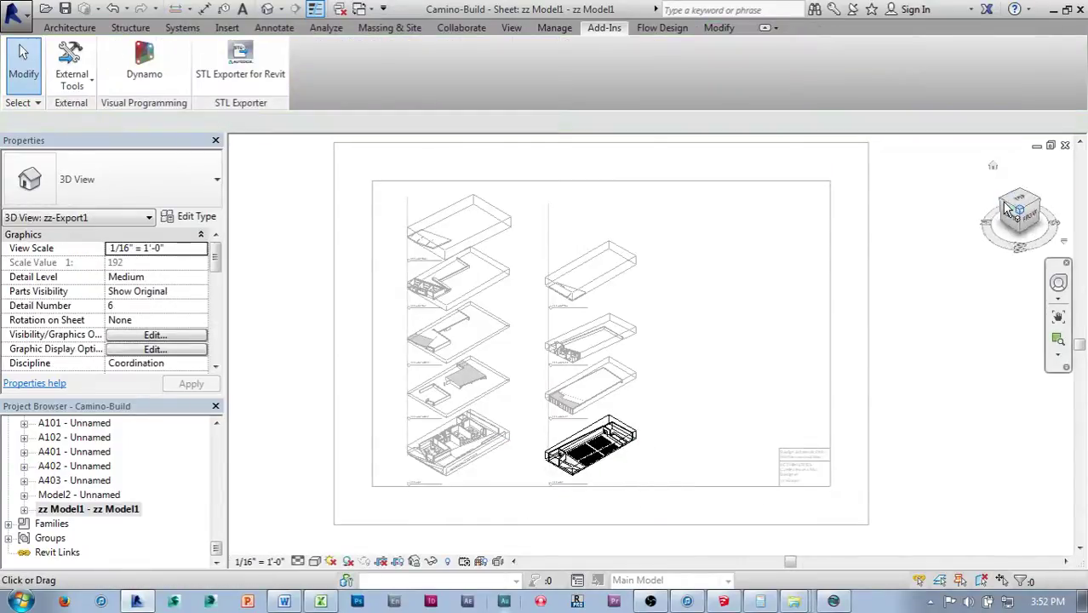
pyautogui.rightClick(966, 343)
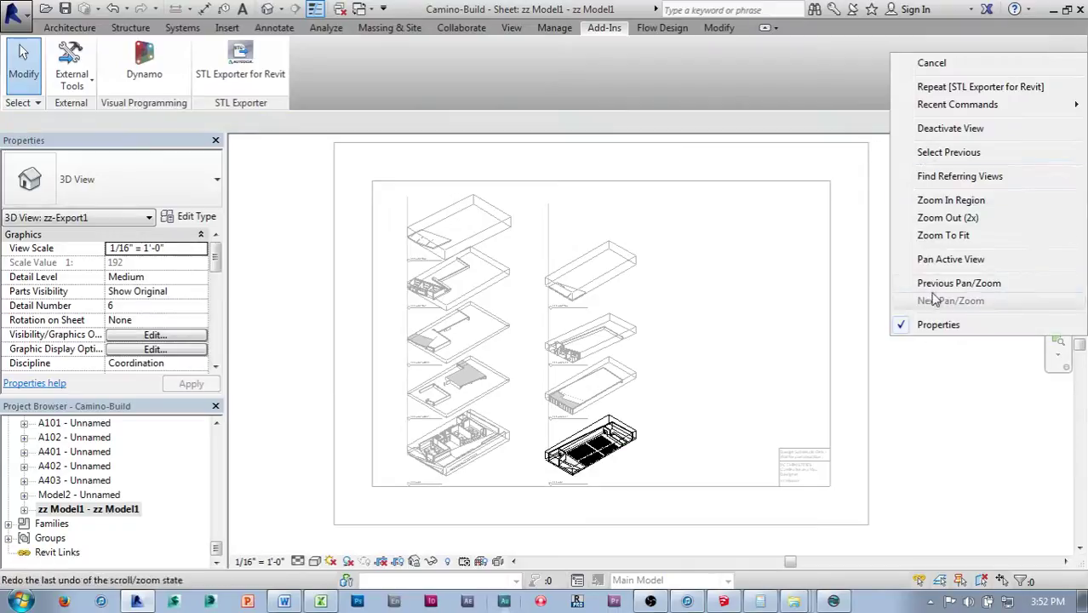
pyautogui.click(960, 130)
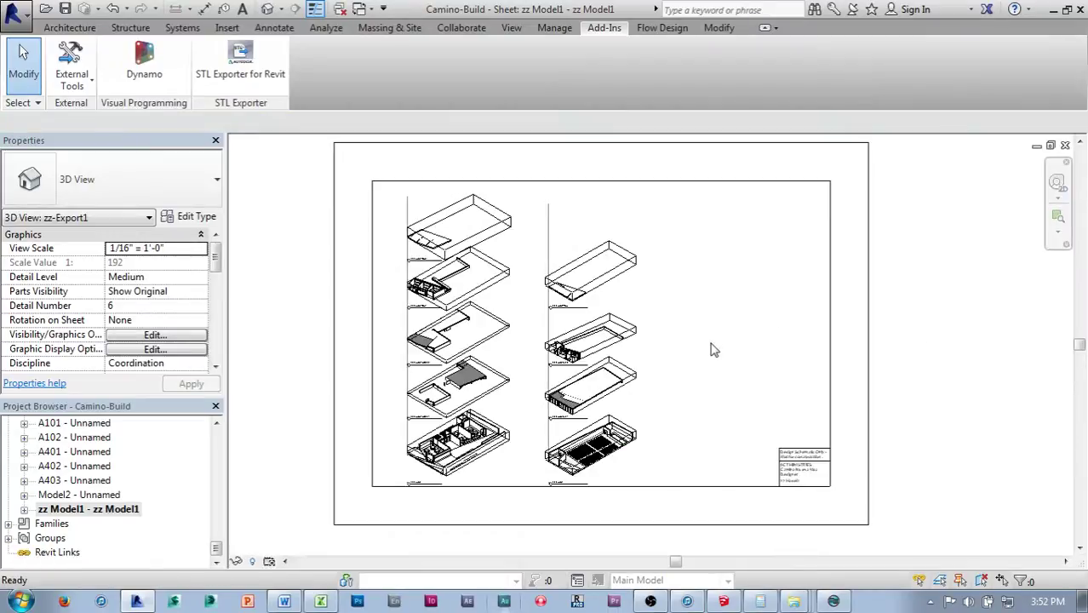
# Examine the two stacks of level views and their view titles on sheet zz Model1
pyautogui.scroll(3, 703, 421)
pyautogui.scroll(3, 618, 466)
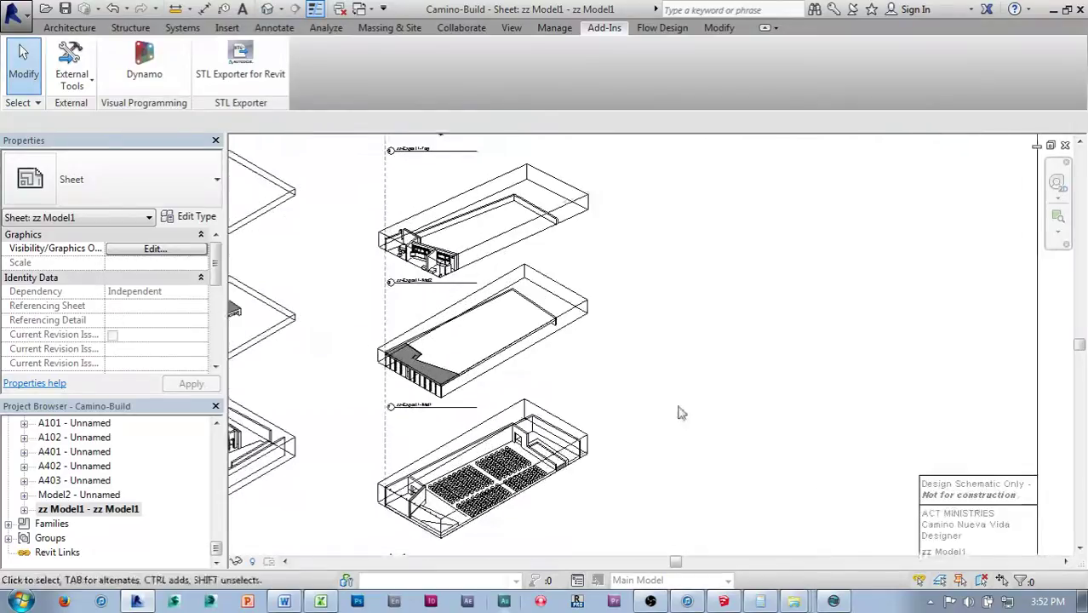
pyautogui.moveTo(678, 407); pyautogui.dragTo(797, 373, button='middle')
pyautogui.scroll(-1, 795, 374)
pyautogui.scroll(-3, 778, 305)
pyautogui.moveTo(782, 311); pyautogui.dragTo(735, 348, button='middle')
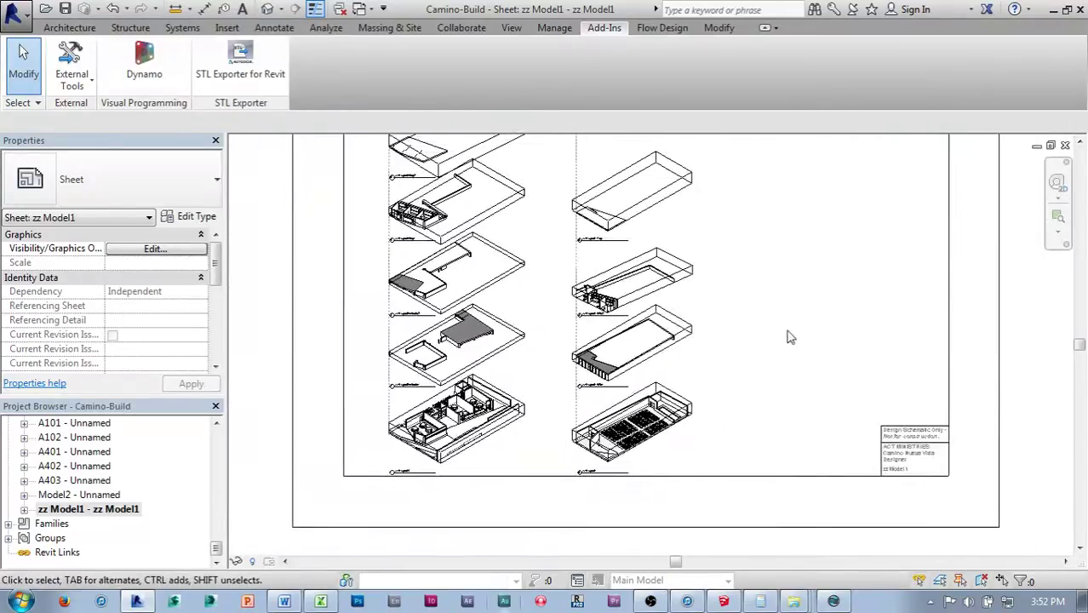
pyautogui.scroll(-2, 775, 394)
pyautogui.moveTo(777, 394); pyautogui.dragTo(705, 424, button='middle')
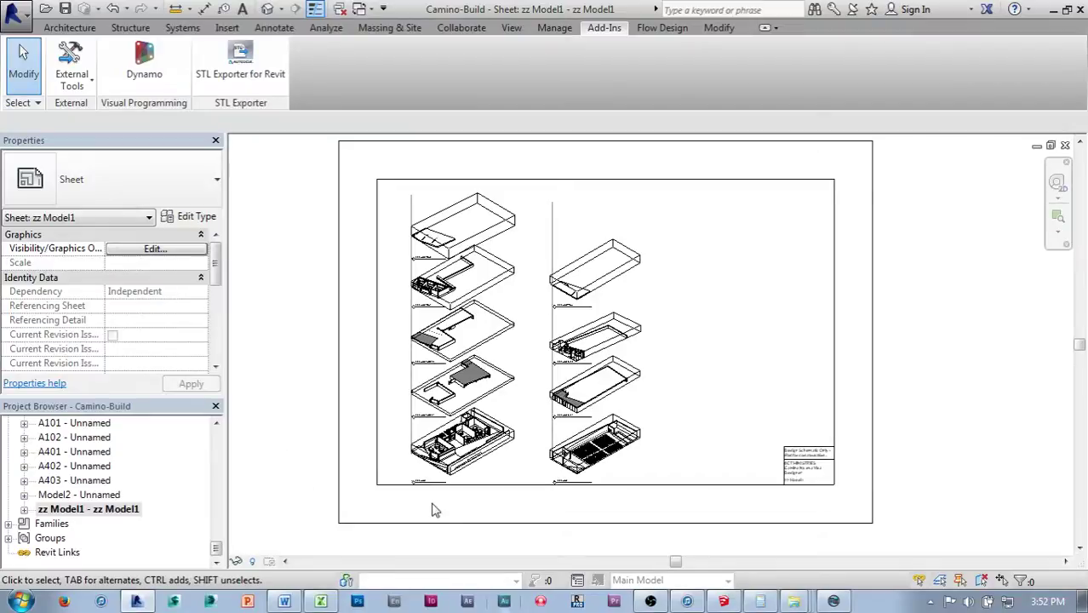
pyautogui.scroll(4, 432, 509)
pyautogui.moveTo(388, 345); pyautogui.dragTo(430, 384, button='middle')
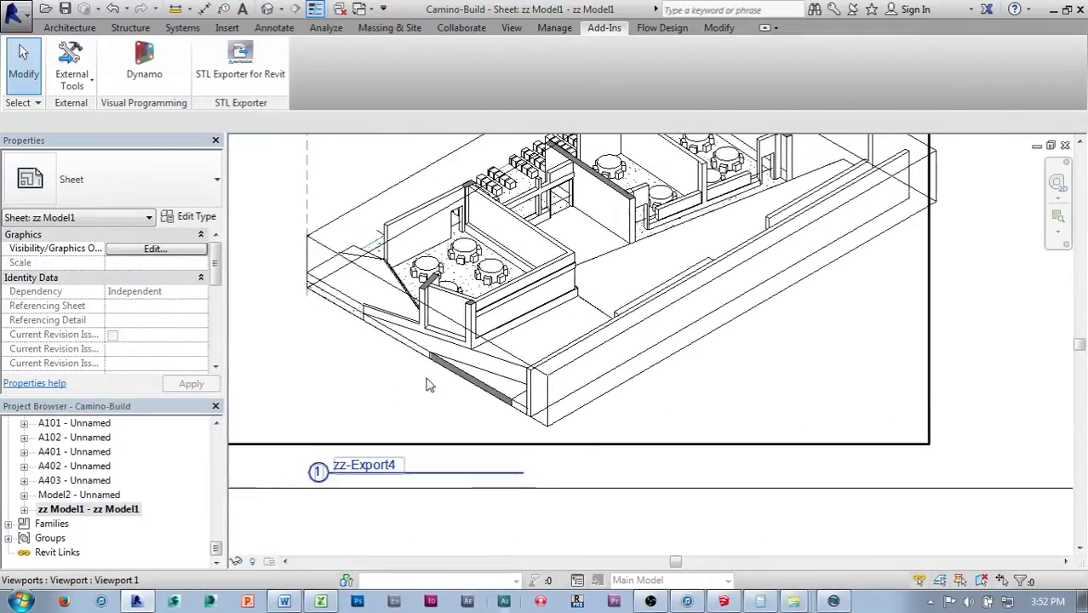
pyautogui.scroll(-5, 431, 383)
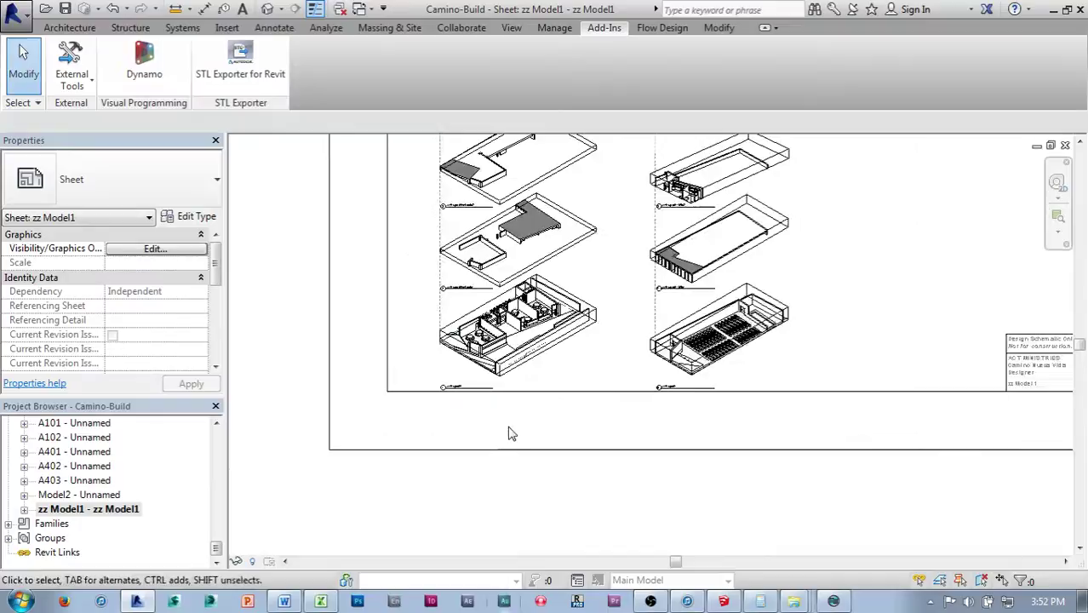
pyautogui.scroll(-1, 508, 435)
pyautogui.scroll(3, 471, 452)
pyautogui.scroll(-3, 459, 420)
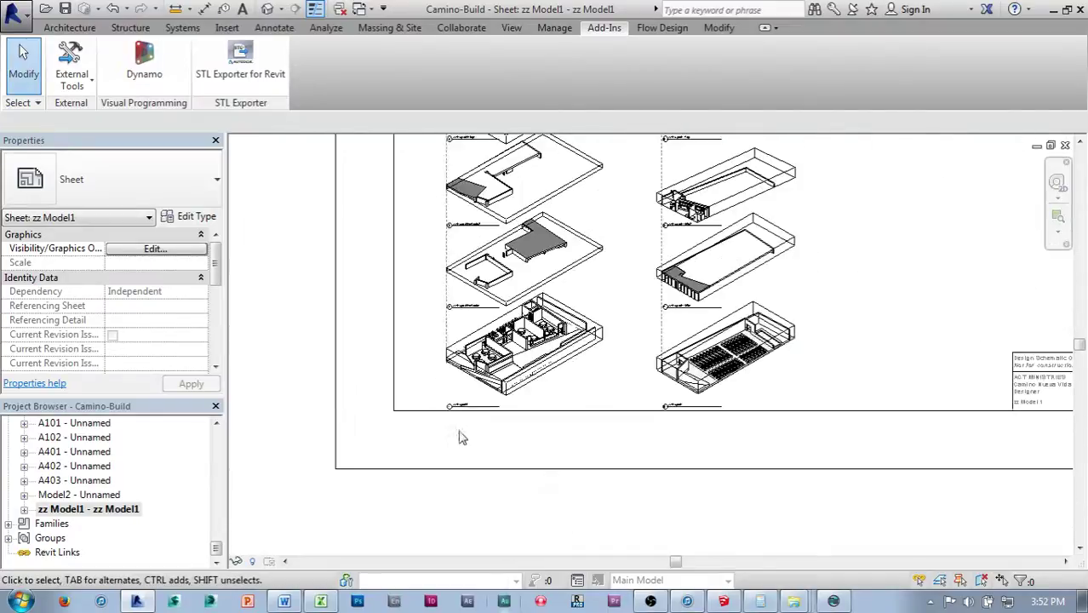
pyautogui.scroll(-3, 459, 437)
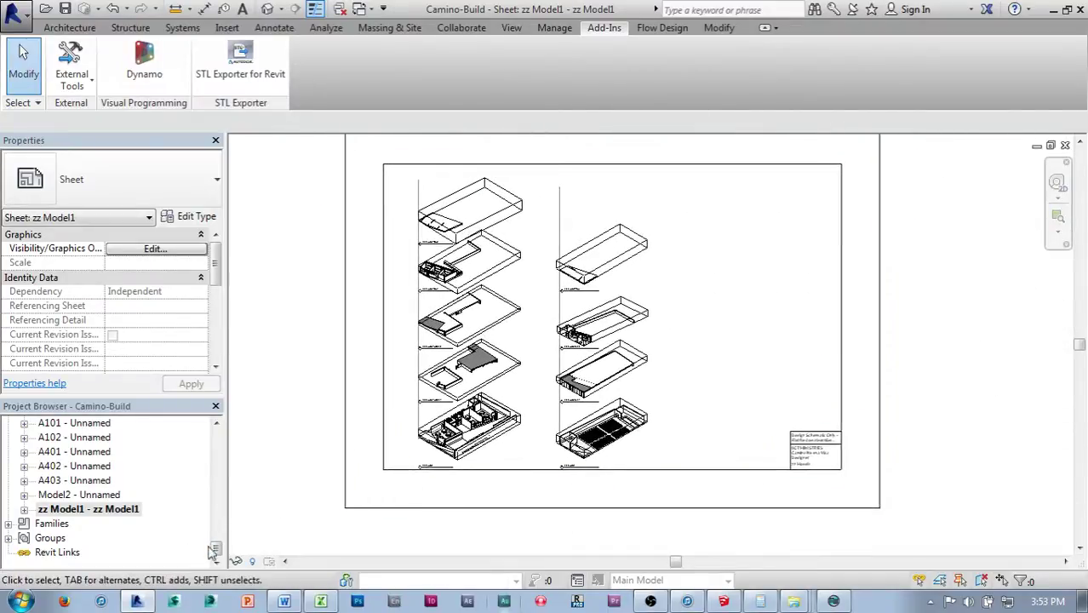
# Open the 3D view zz-Export2 and set its view scale to 1/16" = 1'-0"
pyautogui.moveTo(217, 553); pyautogui.dragTo(218, 478)
pyautogui.click(74, 482)
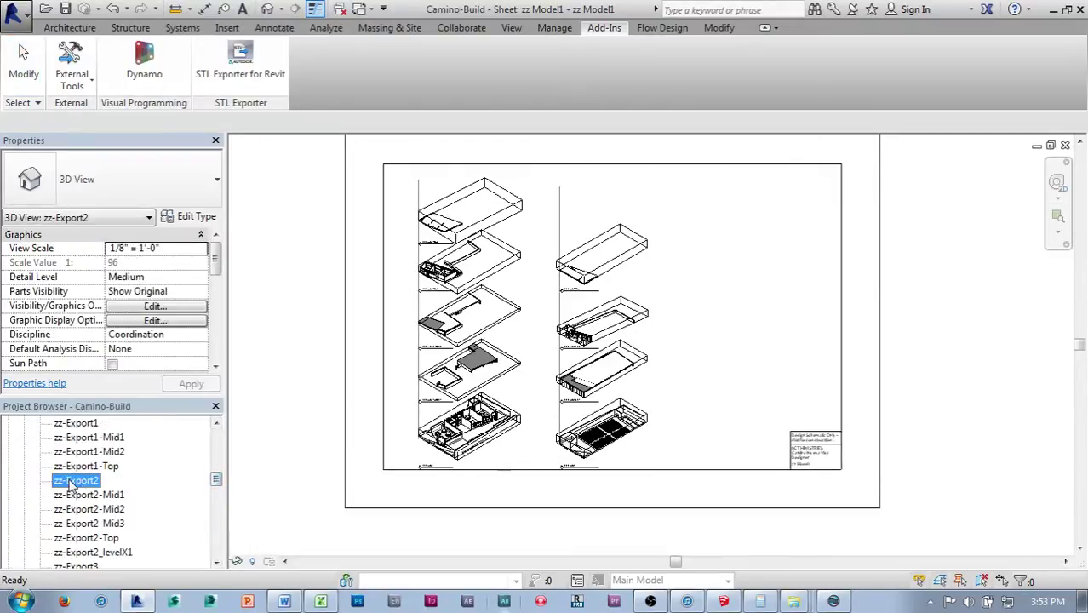
pyautogui.doubleClick(74, 482)
pyautogui.click(257, 562)
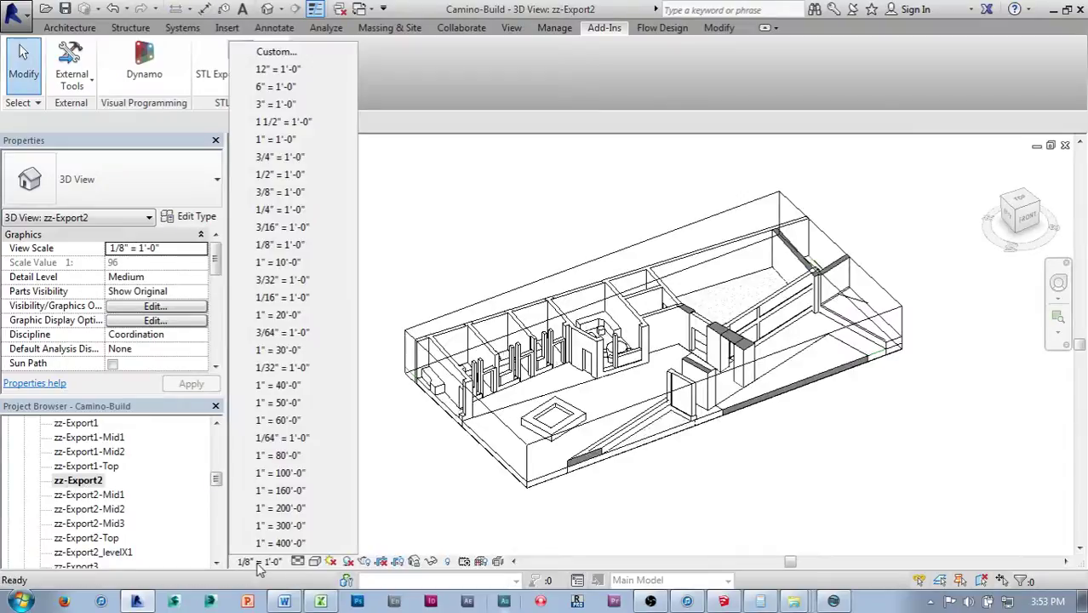
pyautogui.click(281, 298)
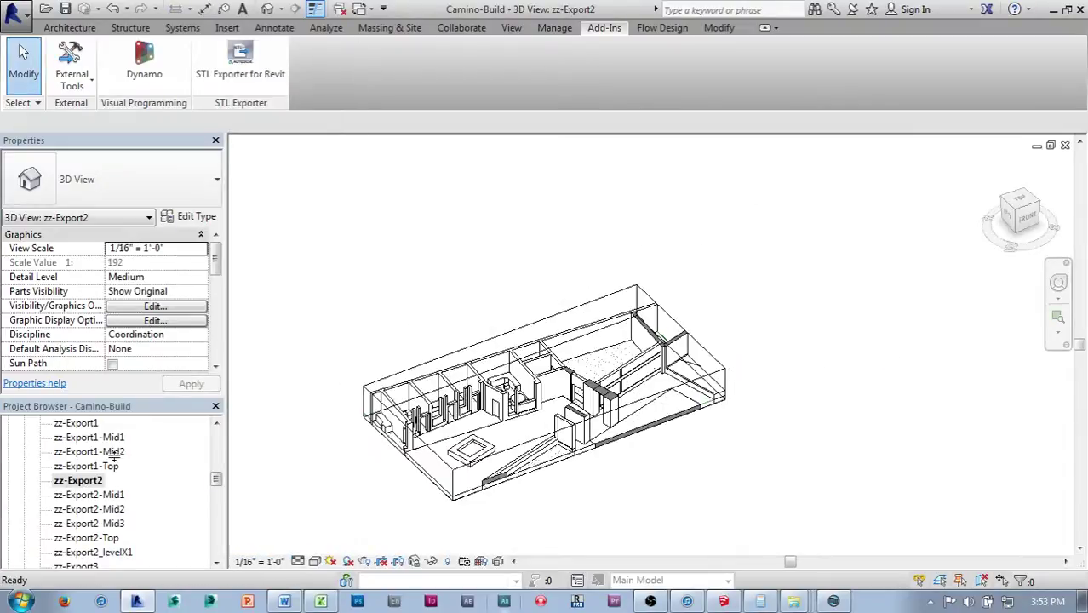
# Set the view scale of the 3D views zz-Export2-Mid1 and zz-Export2-Mid2 to 1/16" = 1'-0"
pyautogui.doubleClick(94, 495)
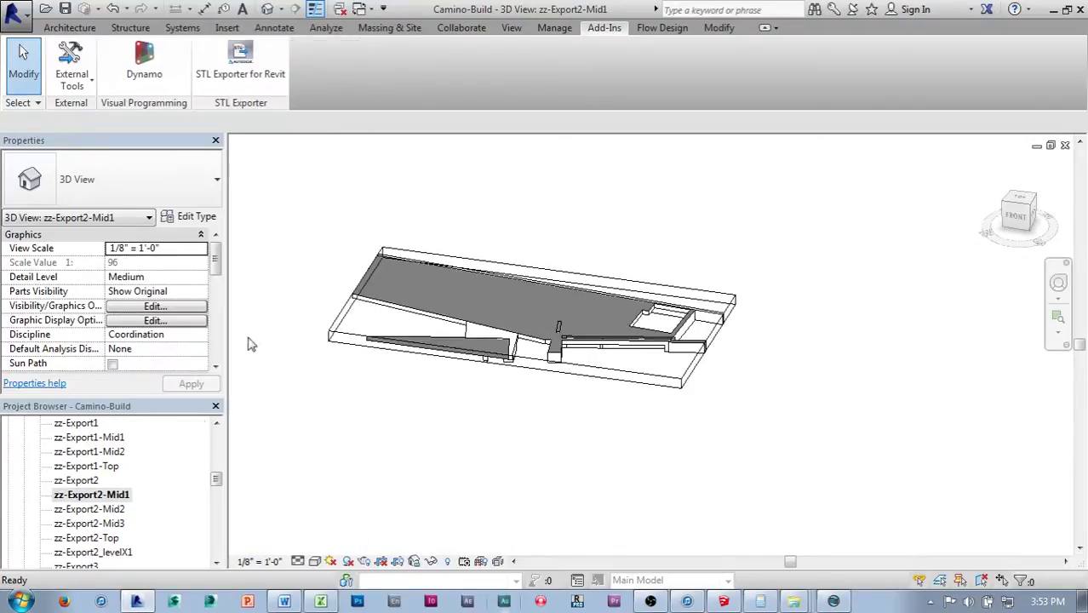
pyautogui.doubleClick(108, 510)
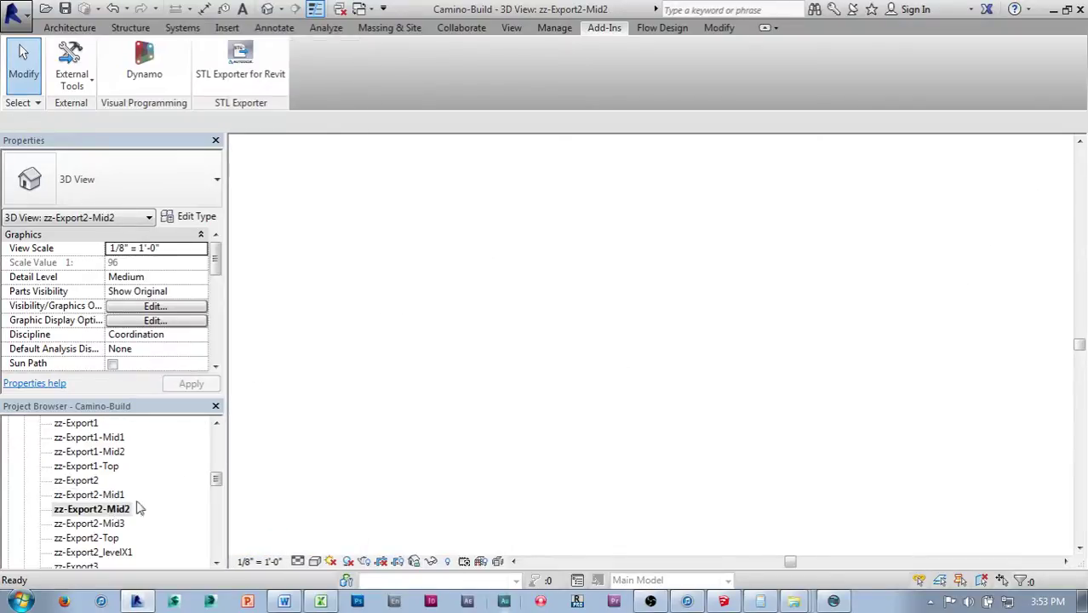
pyautogui.click(269, 563)
pyautogui.scroll(-2, 275, 308)
# Set the view scale of the 3D views zz-Export2-Mid3 and zz-Export2-Top to 1/16" = 1'-0"
pyautogui.doubleClick(98, 524)
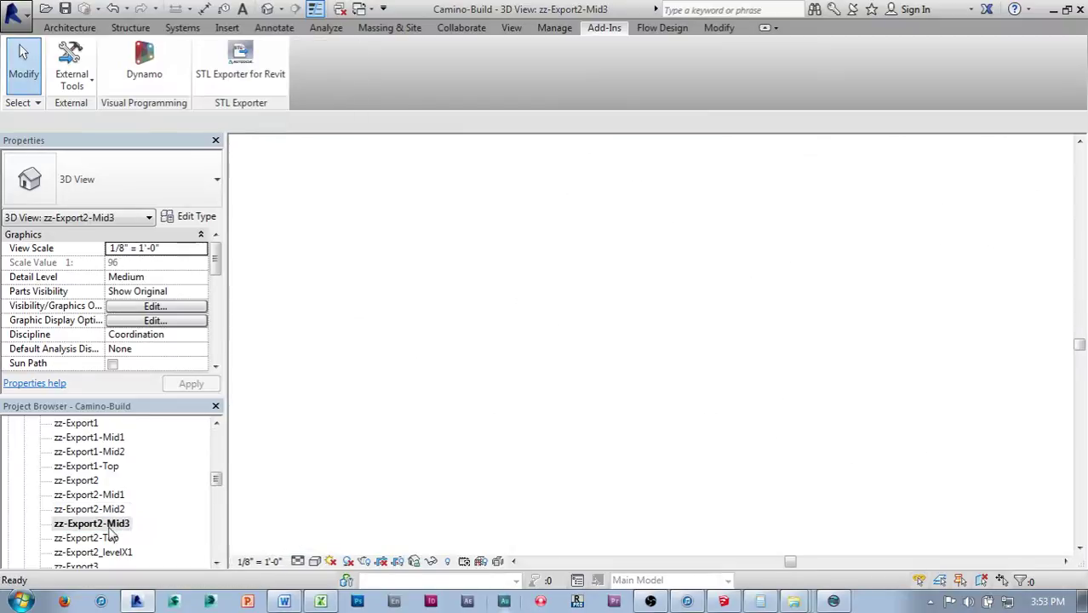
pyautogui.click(270, 563)
pyautogui.scroll(-2, 277, 311)
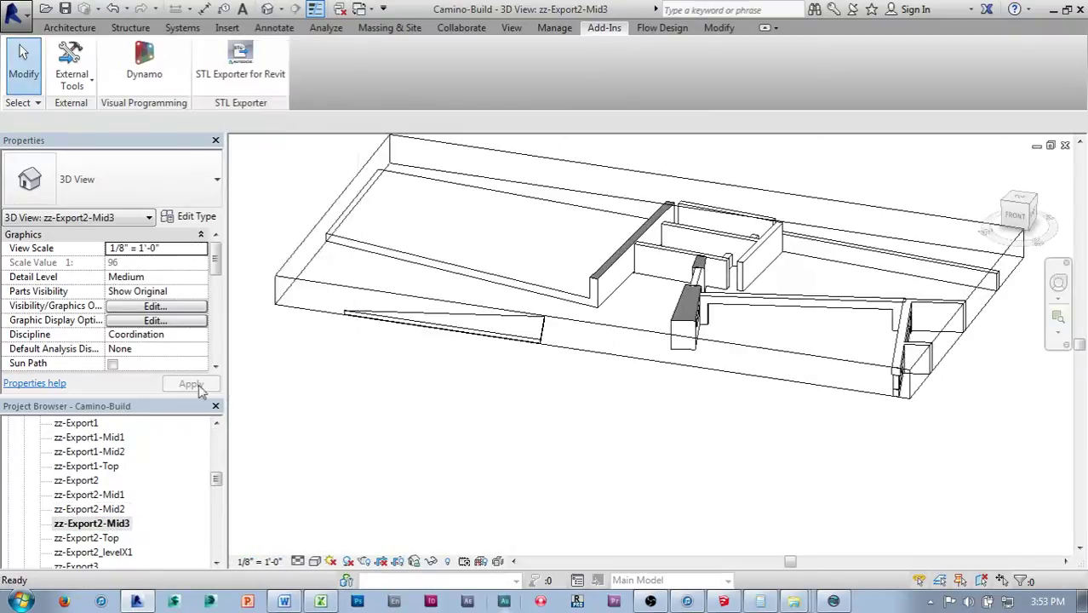
pyautogui.doubleClick(89, 538)
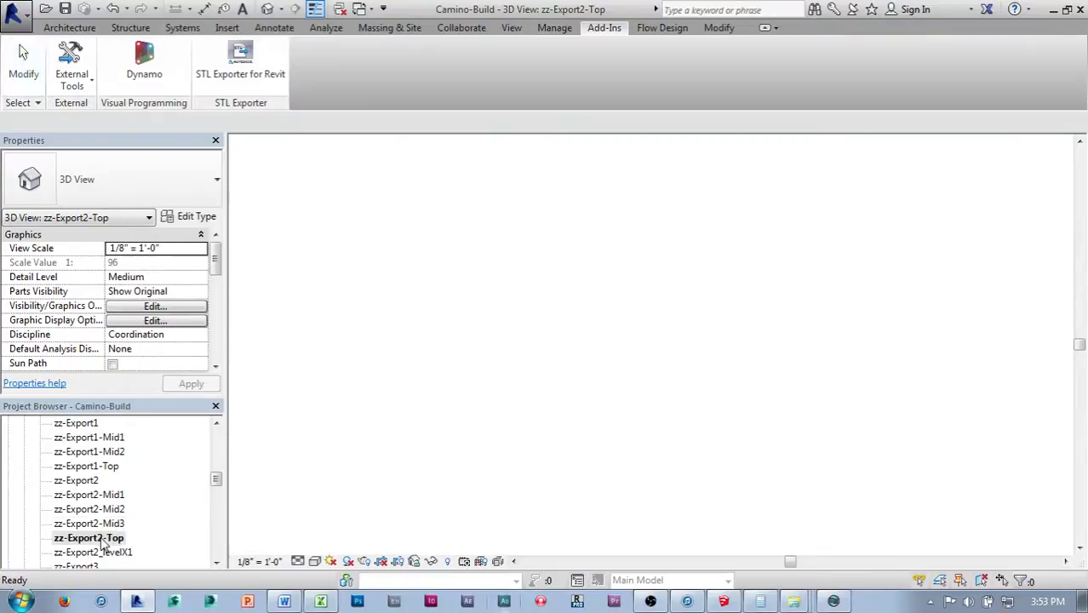
pyautogui.click(263, 564)
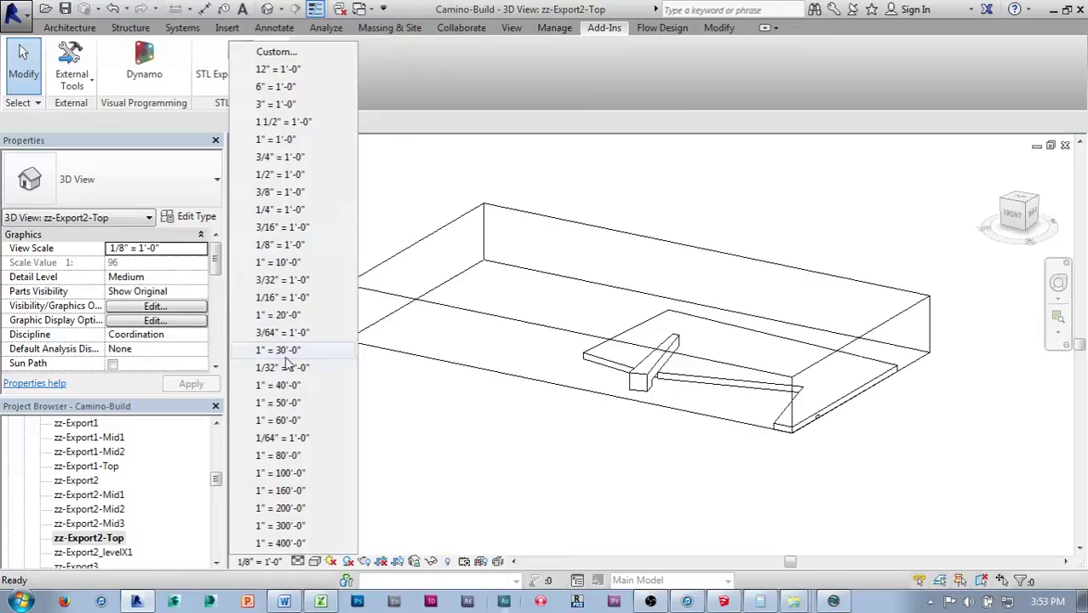
pyautogui.click(282, 298)
# Orient the 3D views zz-Export2-Top and zz-Export2-Mid3 to the top-front-left isometric
pyautogui.scroll(3, 507, 430)
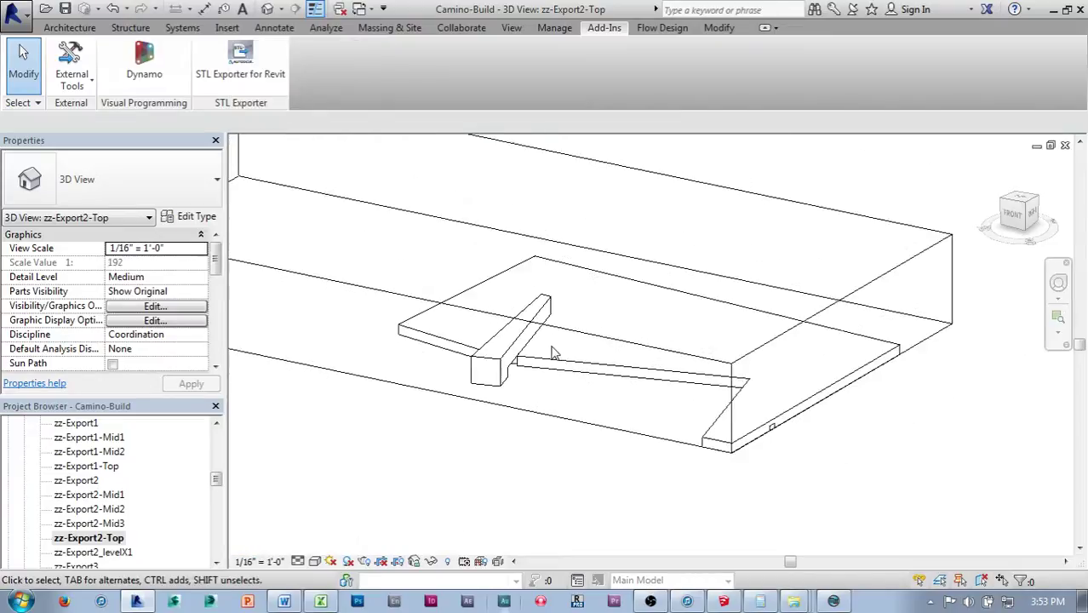
pyautogui.moveTo(1007, 209); pyautogui.dragTo(948, 297)
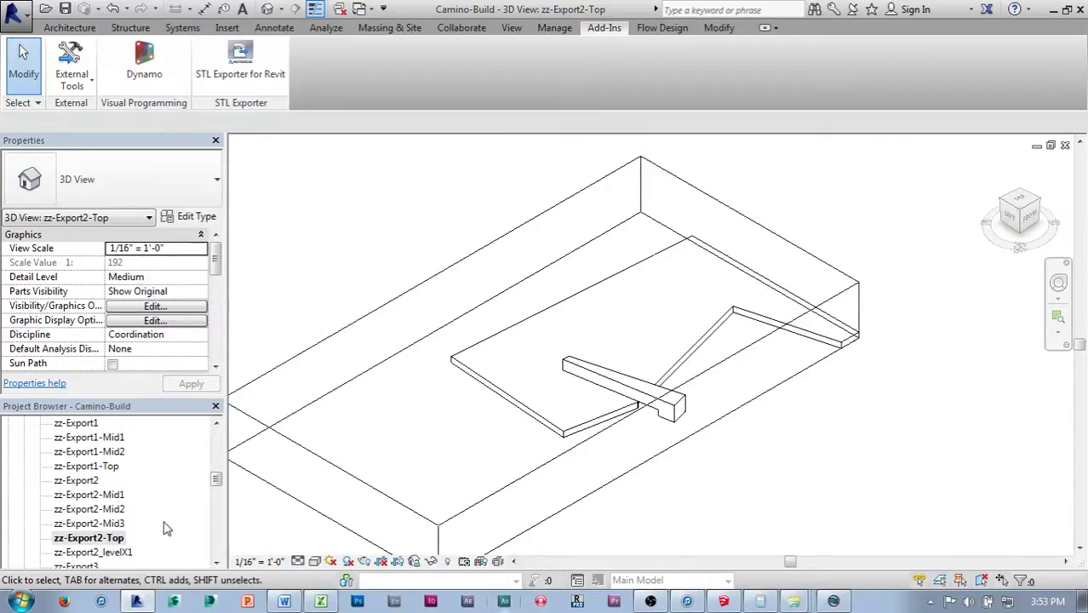
pyautogui.doubleClick(107, 526)
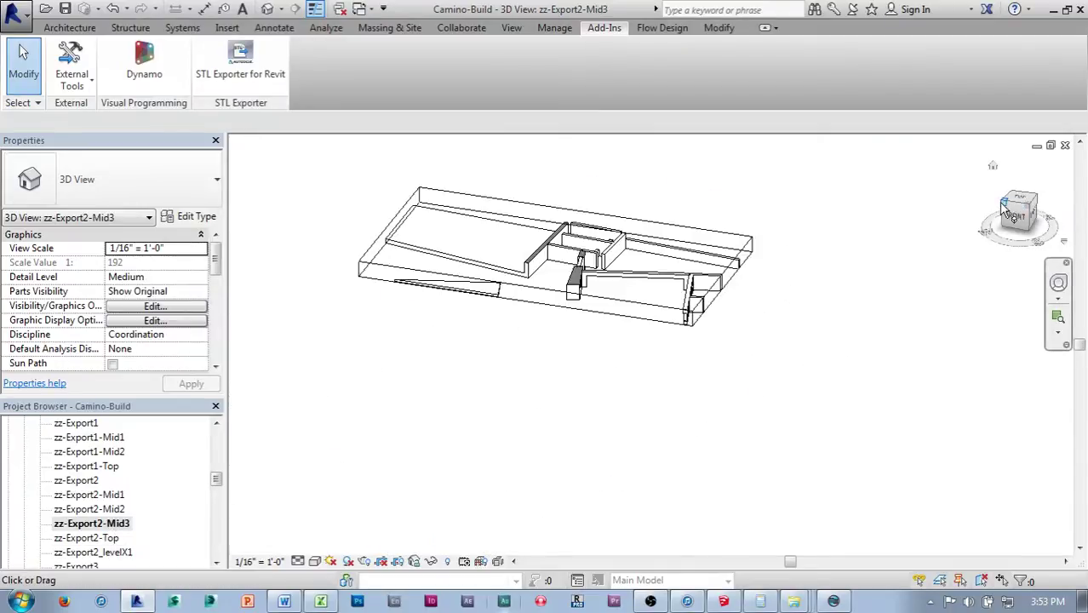
pyautogui.moveTo(1001, 213); pyautogui.dragTo(908, 316)
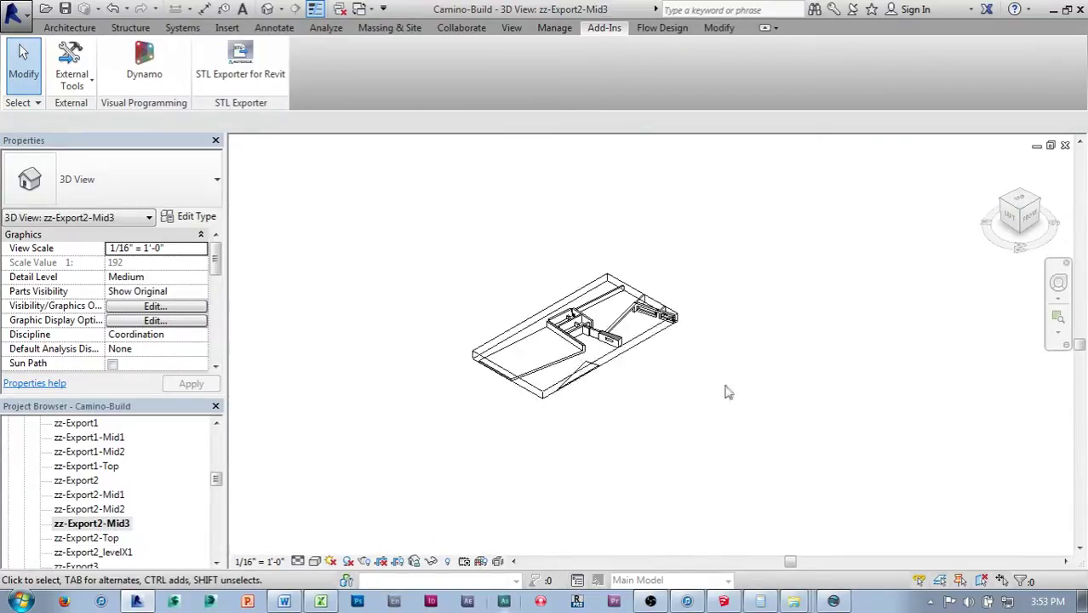
# Orient the 3D views zz-Export2-Mid2, zz-Export2-Mid1 and zz-Export2 to the same top-front-left isometric
pyautogui.doubleClick(101, 509)
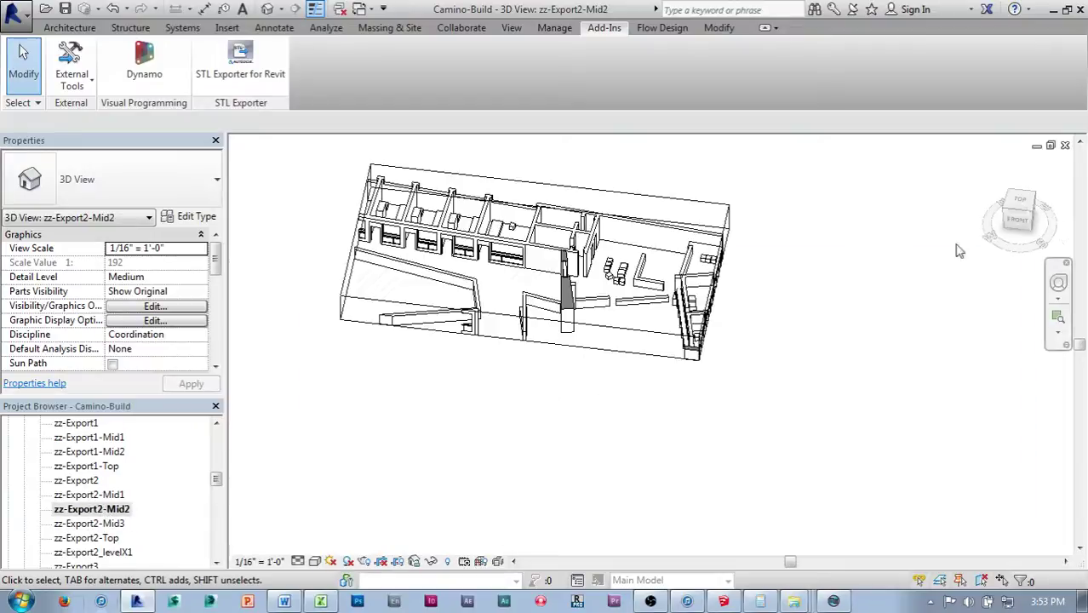
pyautogui.doubleClick(95, 495)
pyautogui.click(1010, 212)
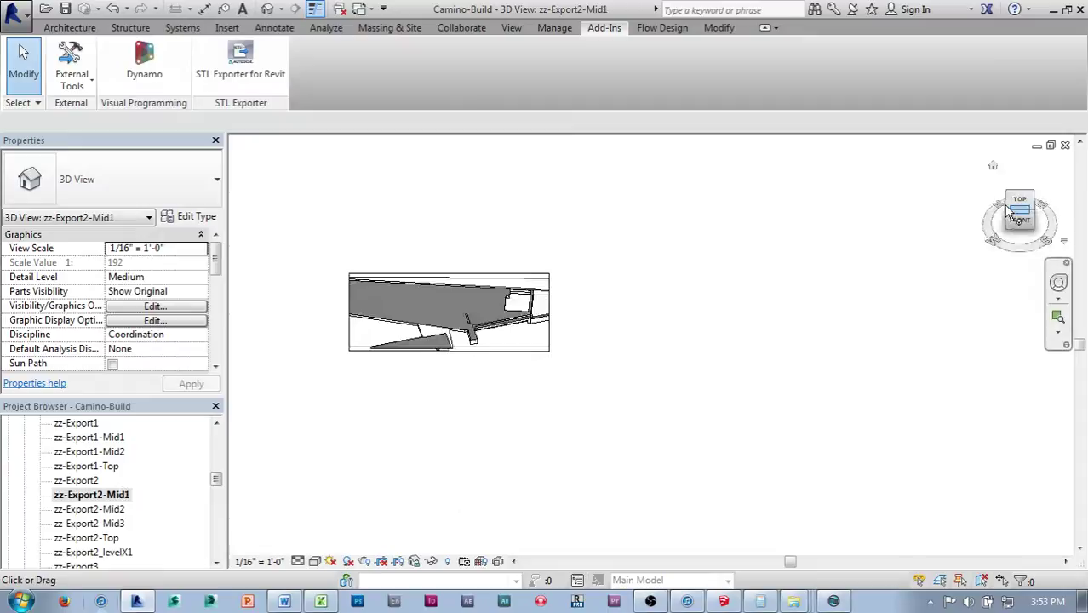
pyautogui.doubleClick(78, 481)
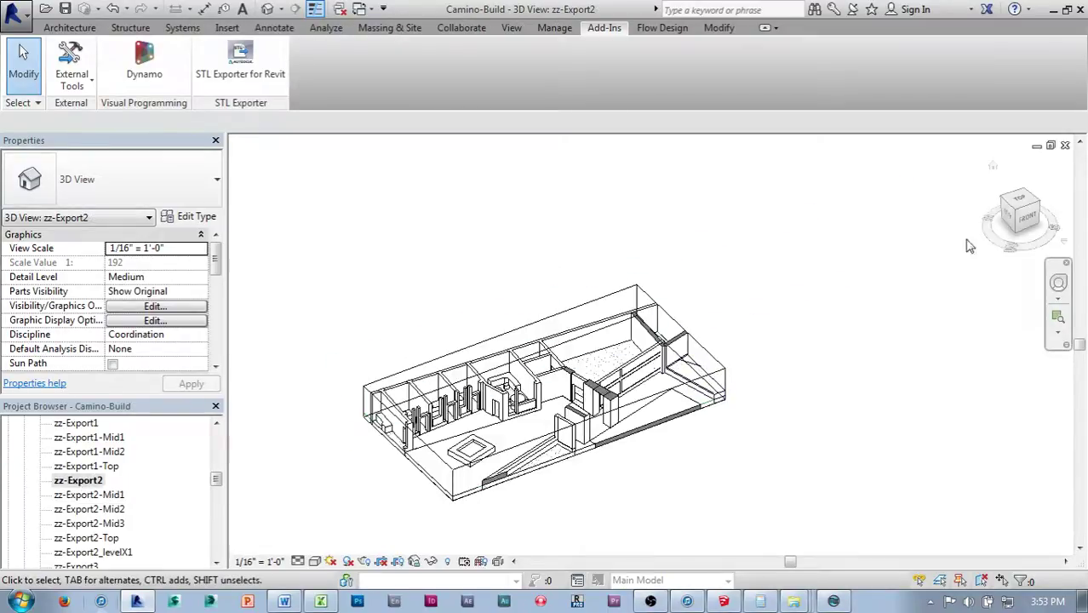
pyautogui.click(1026, 217)
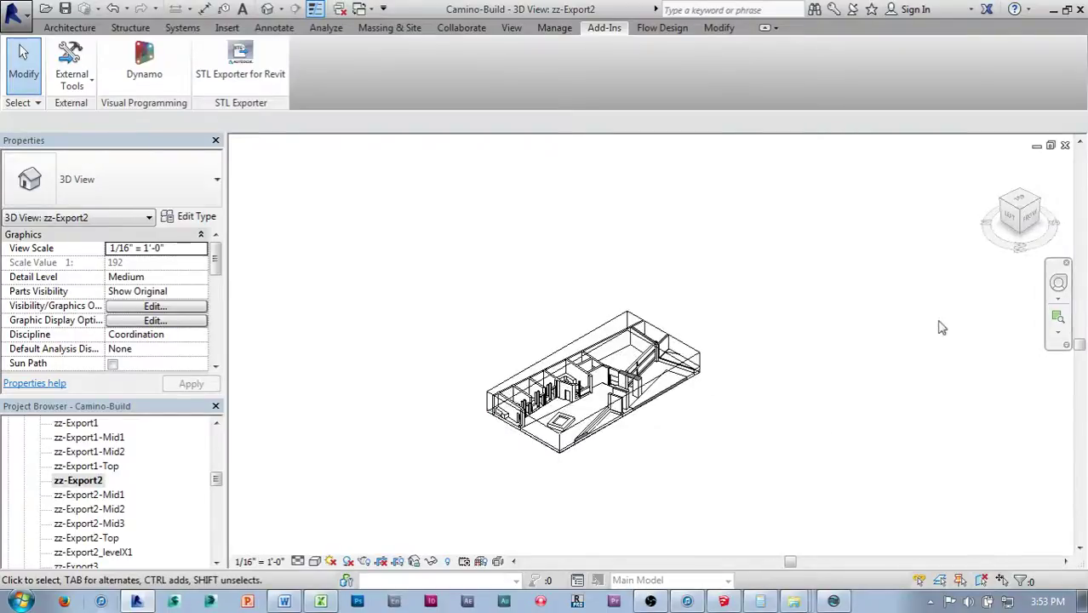
pyautogui.scroll(3, 635, 460)
pyautogui.moveTo(688, 449); pyautogui.dragTo(716, 488, button='middle')
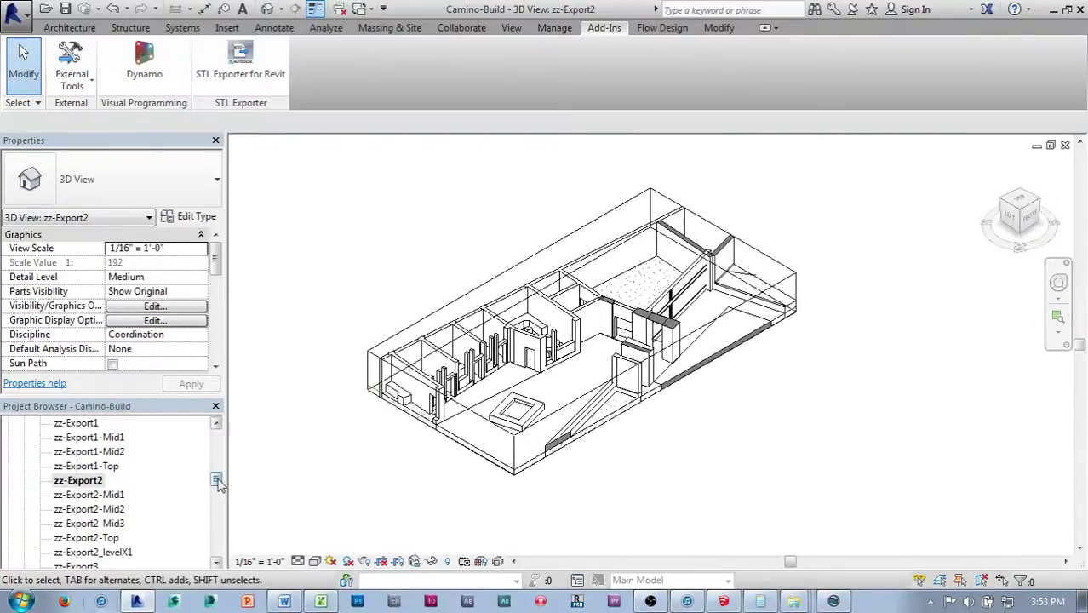
# Open sheet zz Model1 and place view zz-Export2 beside the title block, level with the bottom views of the two existing stacks
pyautogui.moveTo(218, 483)
pyautogui.mouseDown()
pyautogui.moveTo(218, 554)
pyautogui.moveTo(218, 498)
pyautogui.moveTo(235, 495)
pyautogui.mouseUp()
pyautogui.doubleClick(108, 511)
pyautogui.click(74, 451)
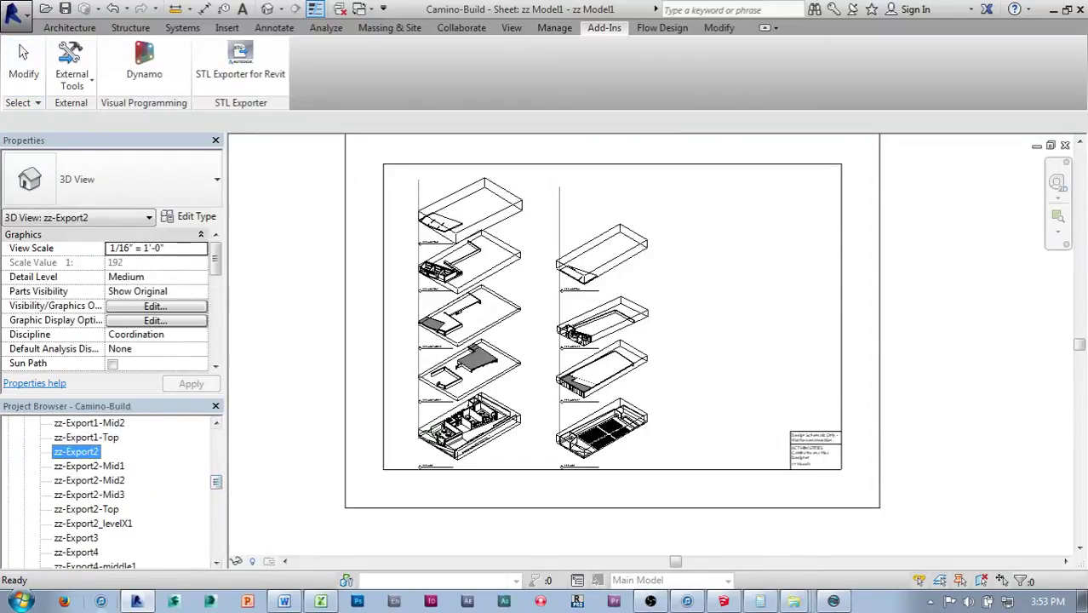
pyautogui.moveTo(75, 451); pyautogui.dragTo(704, 452)
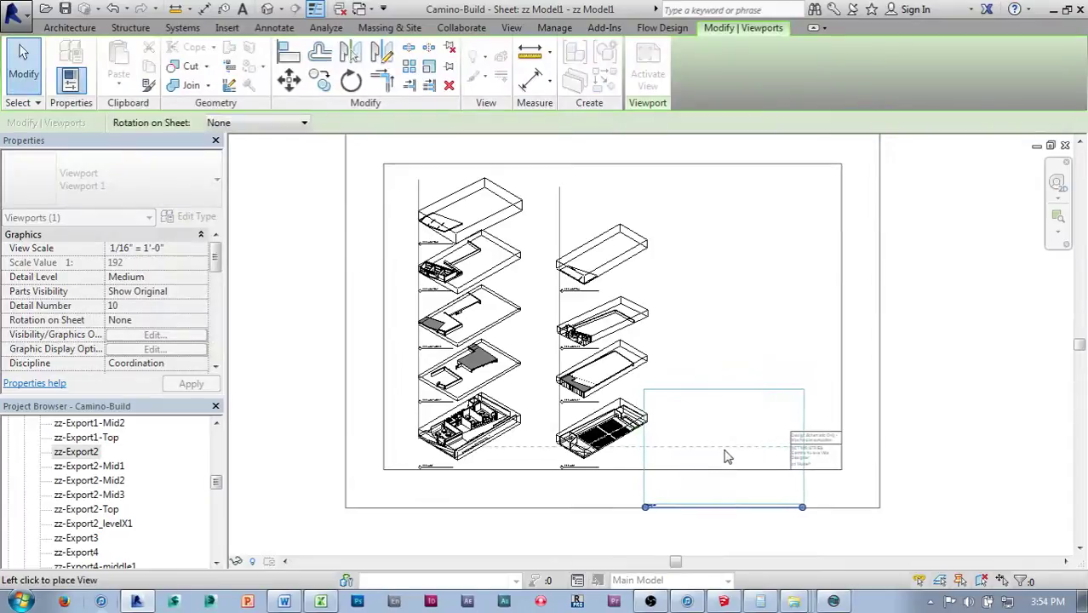
pyautogui.click(726, 457)
pyautogui.moveTo(720, 460); pyautogui.dragTo(749, 429)
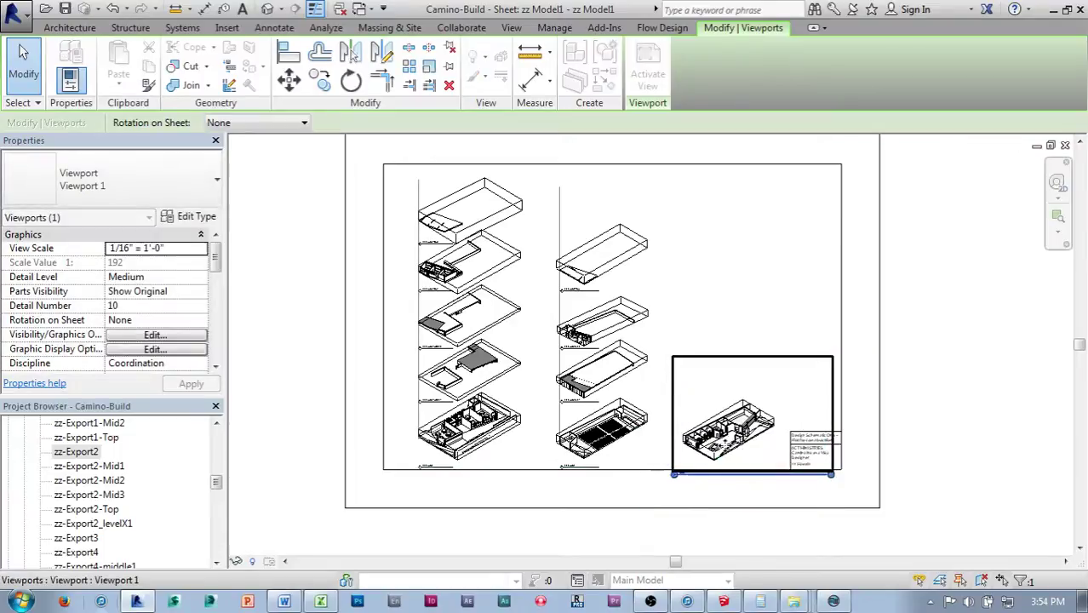
# Place view zz-Export2-Mid1 on the sheet directly above the zz-Export2 view, aligned vertically with it
pyautogui.click(90, 467)
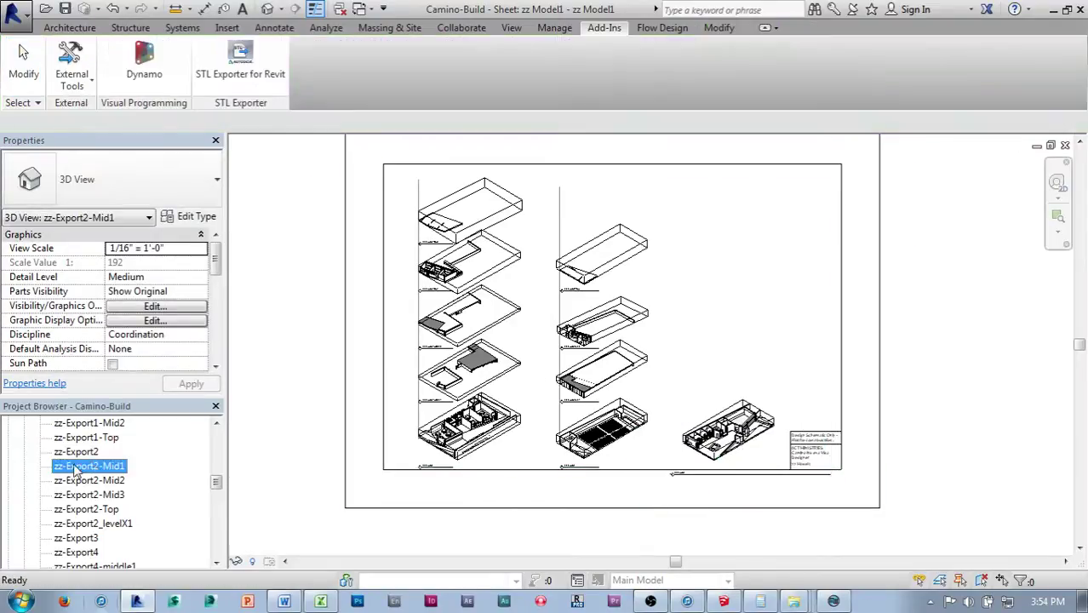
pyautogui.moveTo(89, 465); pyautogui.dragTo(681, 396)
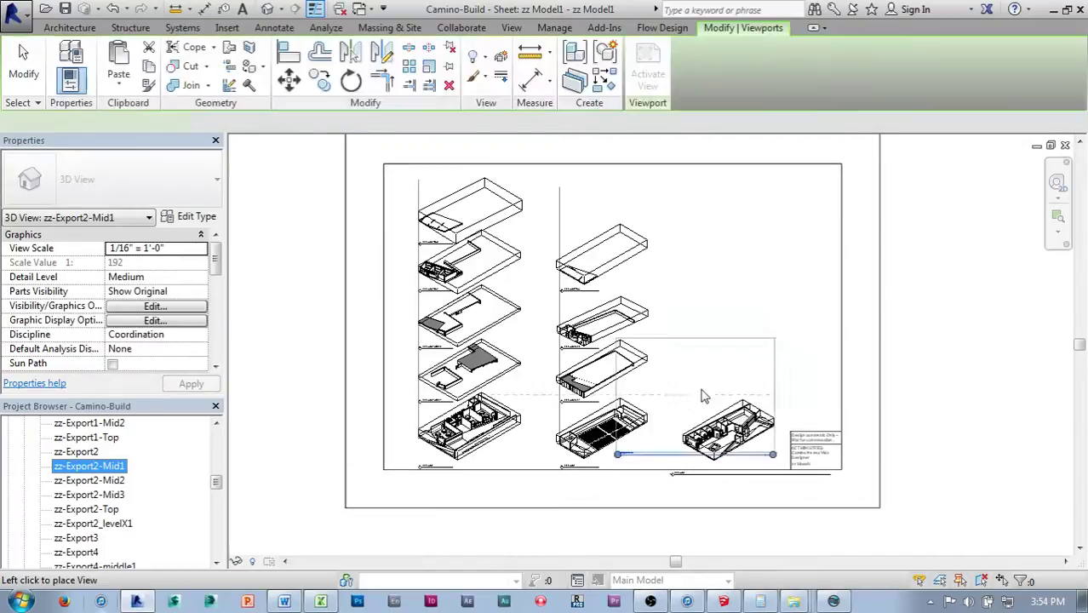
pyautogui.click(752, 384)
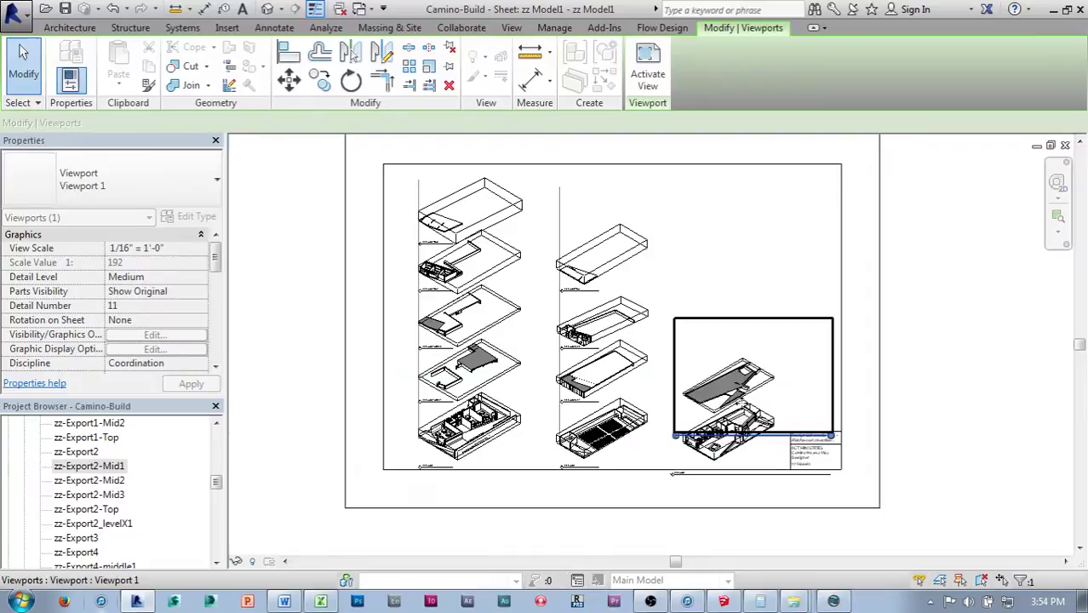
# Place view zz-Export2-Mid2 above zz-Export2-Mid1 in the third stack and nudge it down closer to that level
pyautogui.click(106, 481)
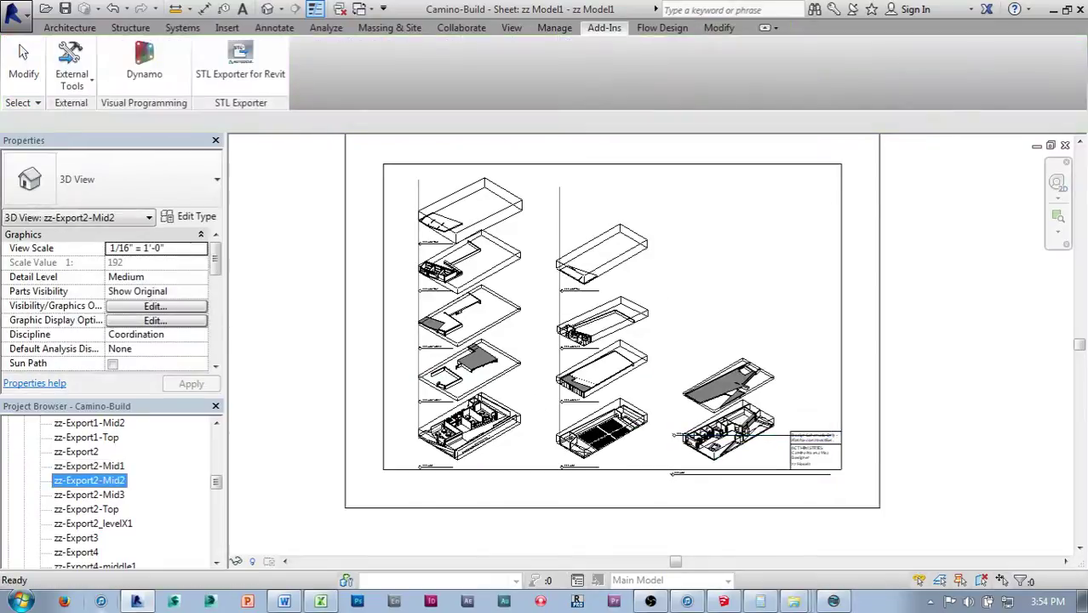
pyautogui.moveTo(728, 333); pyautogui.dragTo(730, 324)
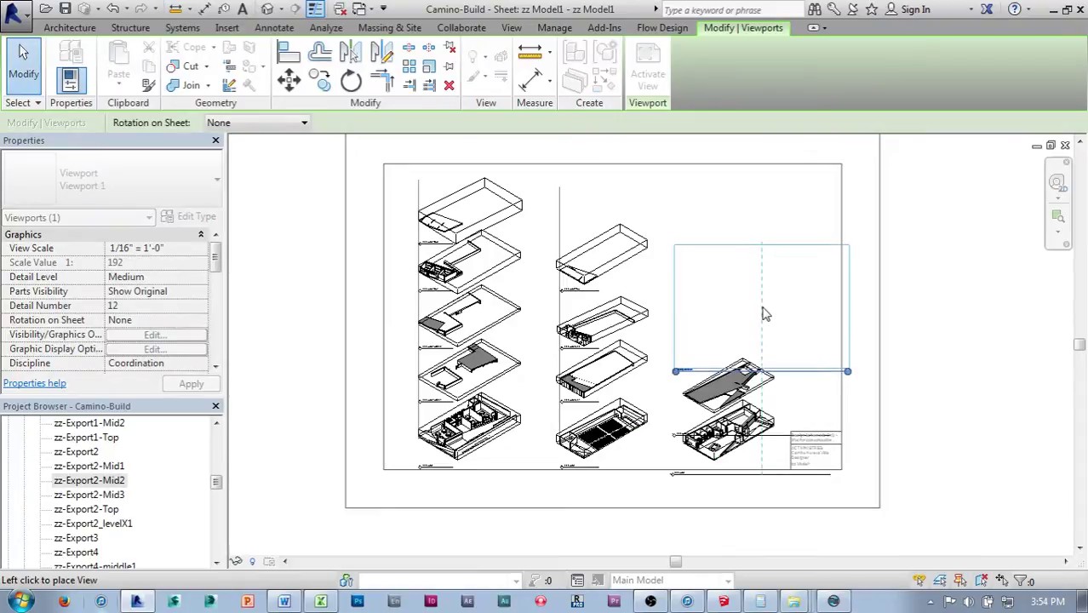
pyautogui.click(763, 313)
pyautogui.press('Down')
pyautogui.press('Down')
pyautogui.press('Down')
pyautogui.press('Down')
pyautogui.press('Down')
pyautogui.press('Down')
pyautogui.press('Down')
pyautogui.press('Down')
pyautogui.press('Down')
pyautogui.press('Down')
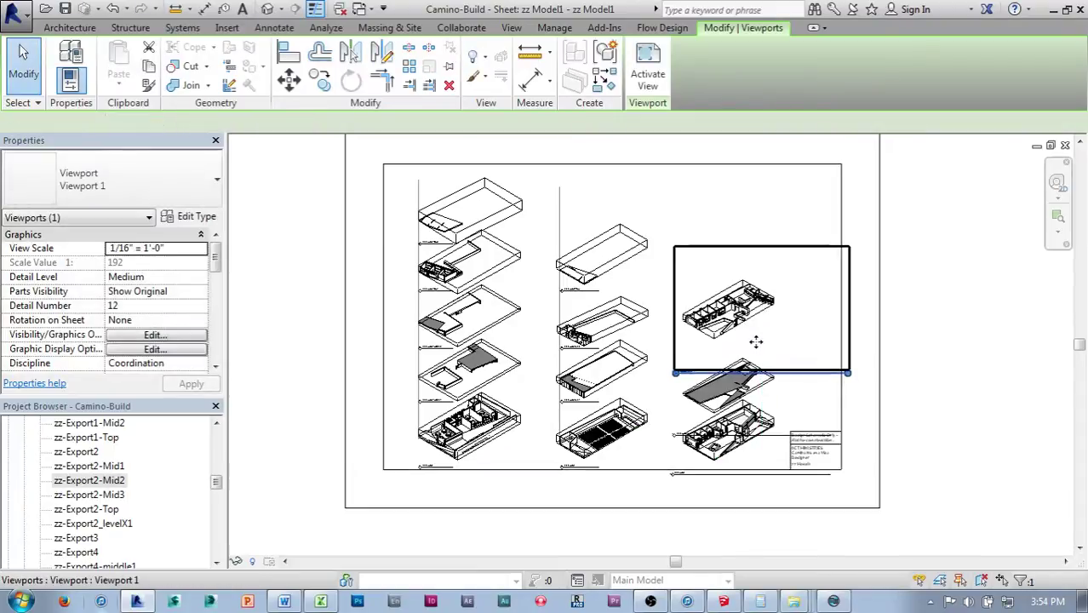
pyautogui.press('Down')
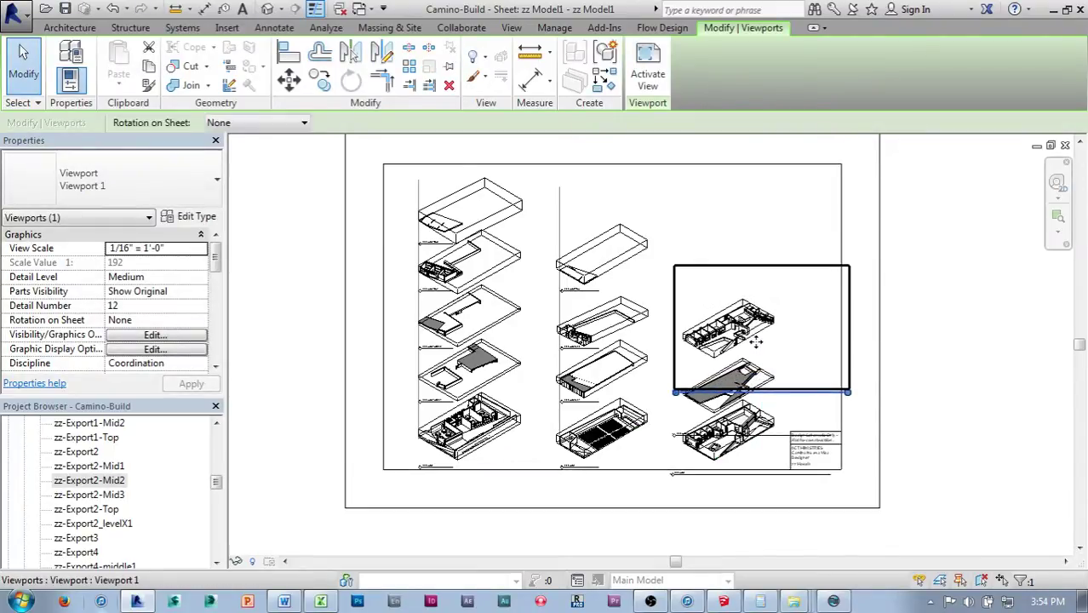
# Complete the third stack by placing zz-Export2-Mid3 above zz-Export2-Mid2 and zz-Export2-Top above that, both aligned with the levels below
pyautogui.click(93, 497)
pyautogui.moveTo(651, 331); pyautogui.dragTo(657, 327)
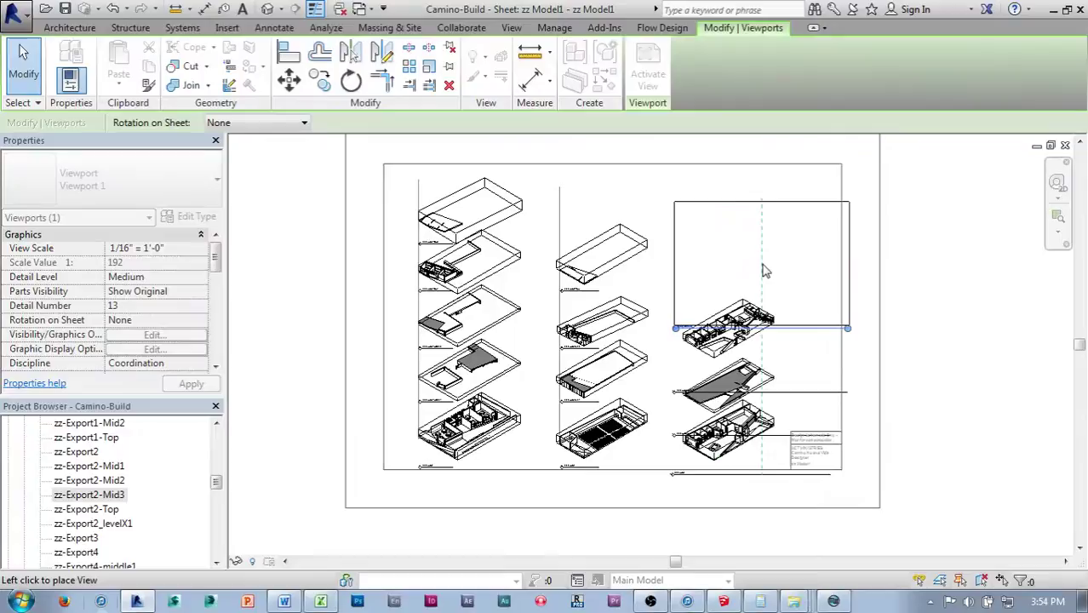
pyautogui.click(766, 264)
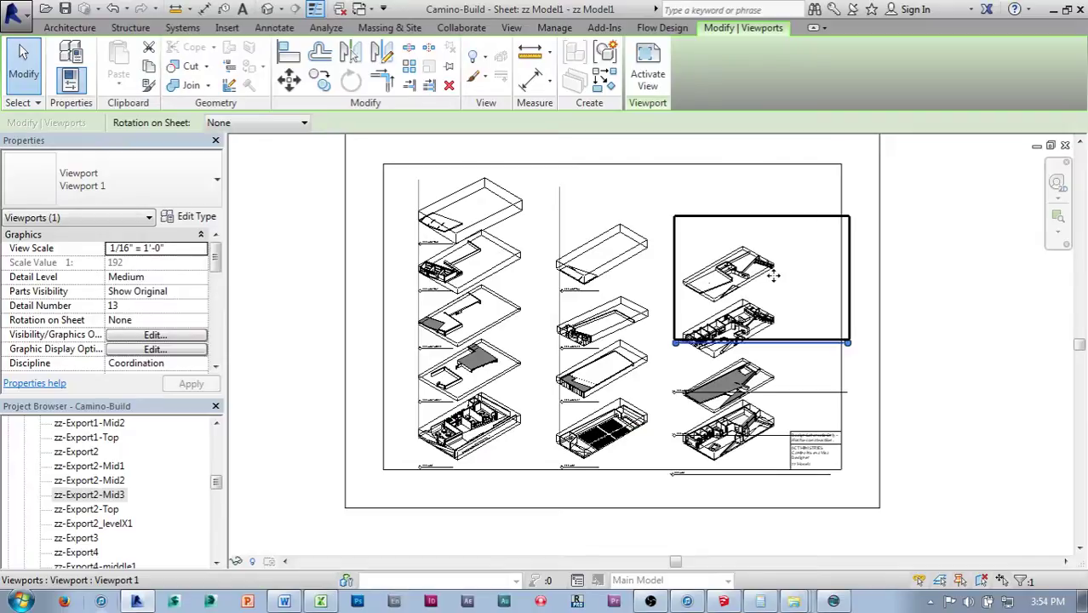
pyautogui.click(89, 509)
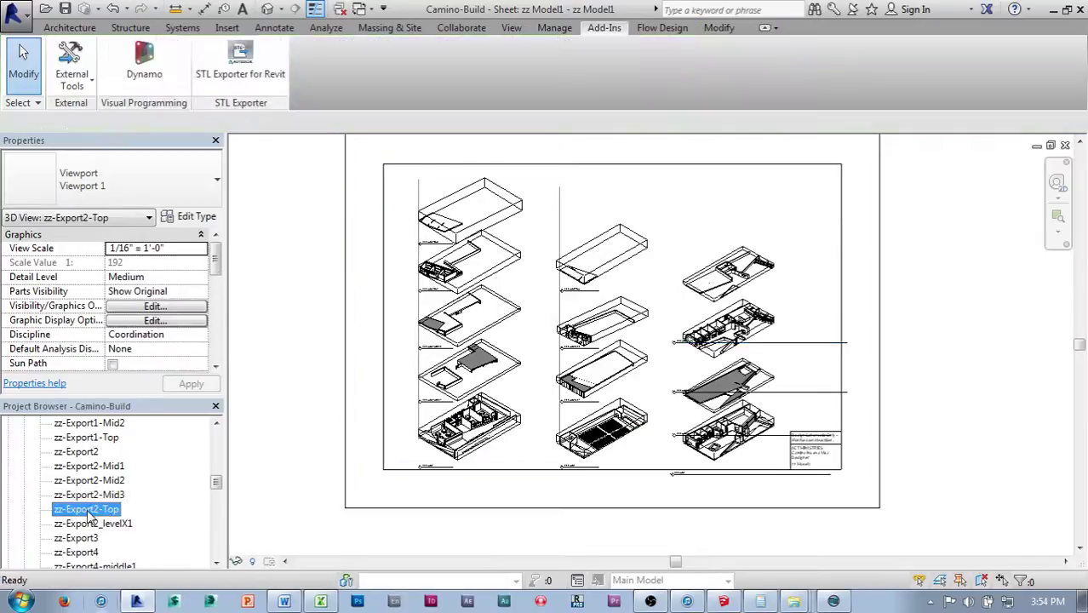
pyautogui.moveTo(748, 198); pyautogui.dragTo(742, 214)
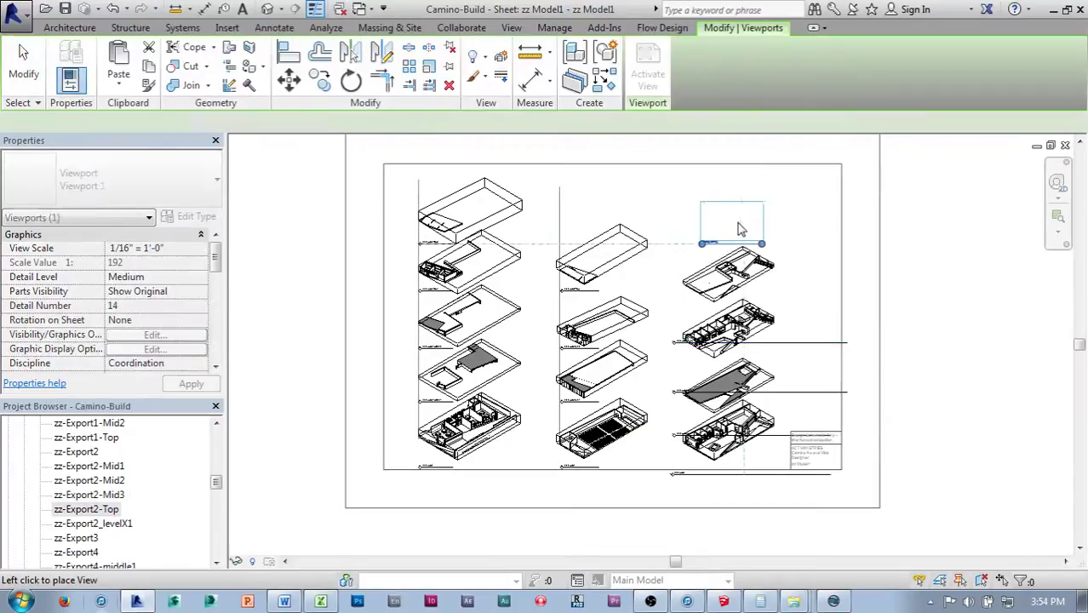
pyautogui.click(746, 223)
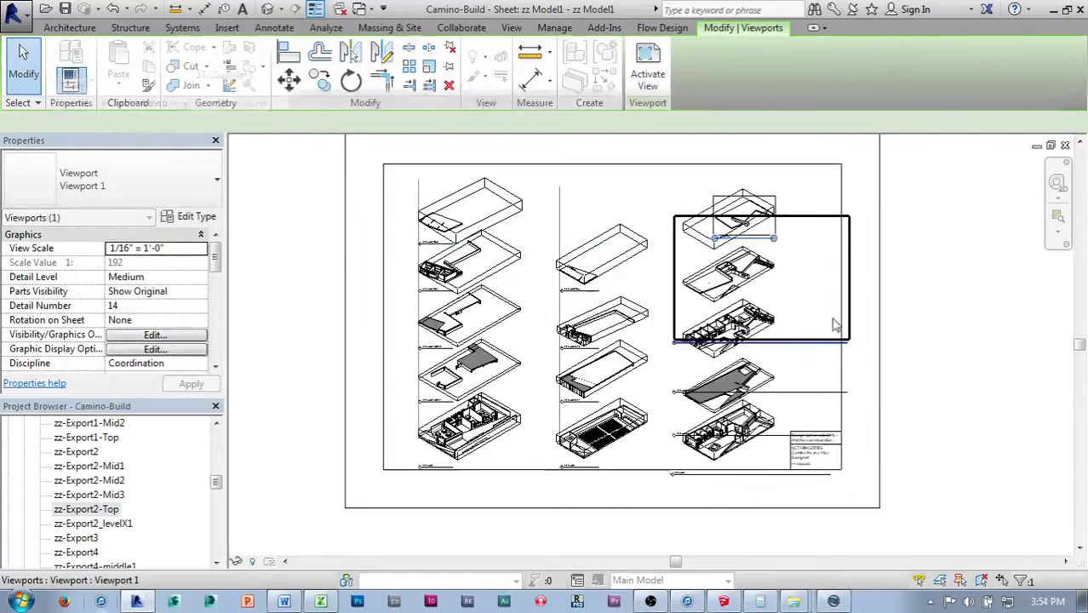
# Move the zz-Export2-Top view title below its geometry at the stack's left edge and shorten its title line
pyautogui.scroll(3, 739, 286)
pyautogui.scroll(2, 750, 207)
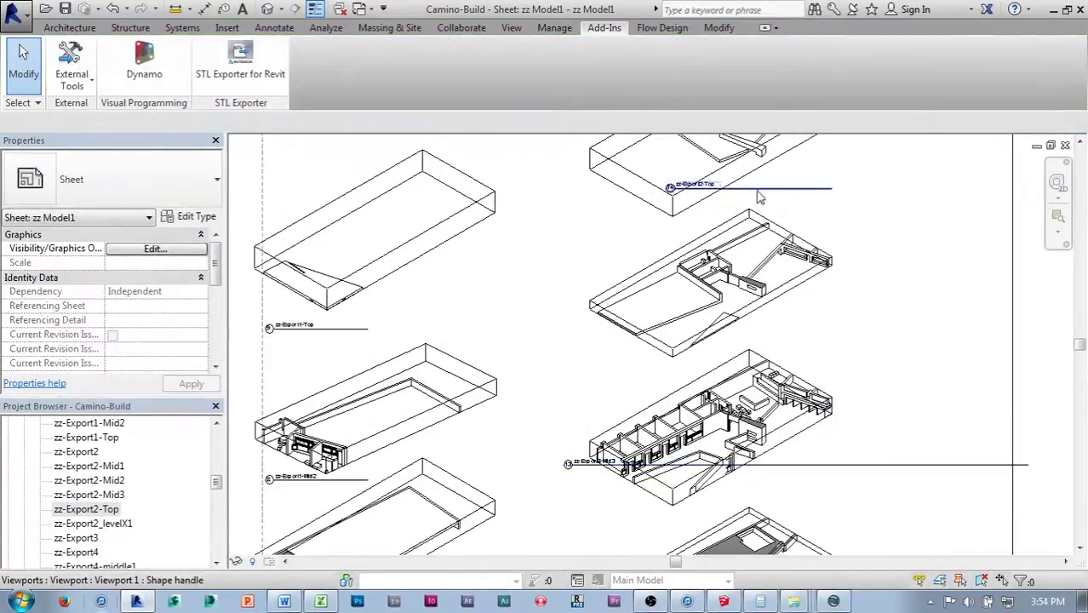
pyautogui.click(742, 208)
pyautogui.moveTo(676, 231); pyautogui.dragTo(674, 229)
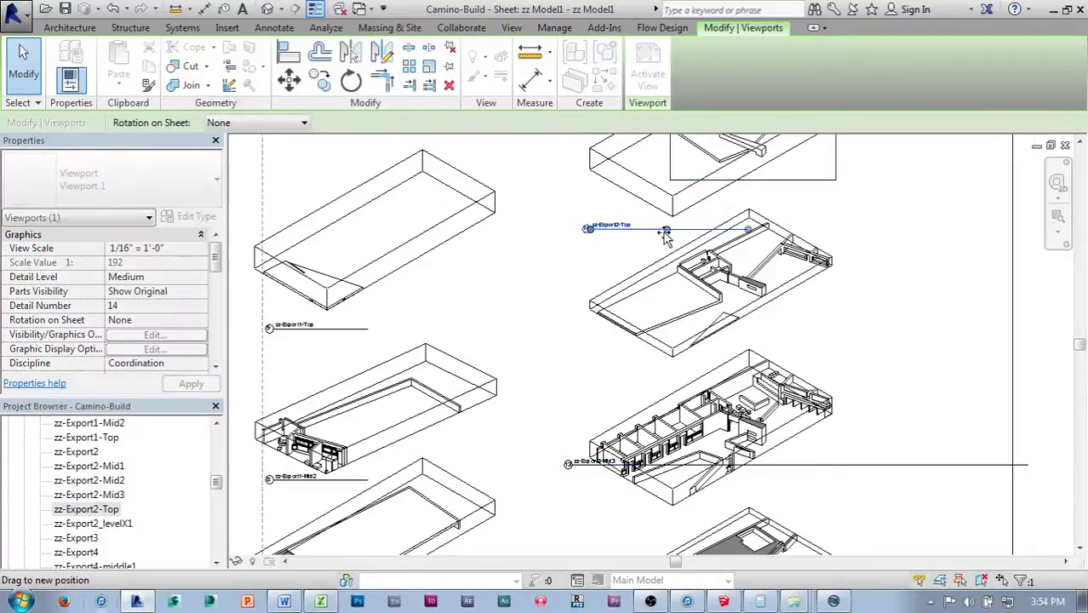
pyautogui.click(586, 312)
pyautogui.press('Escape')
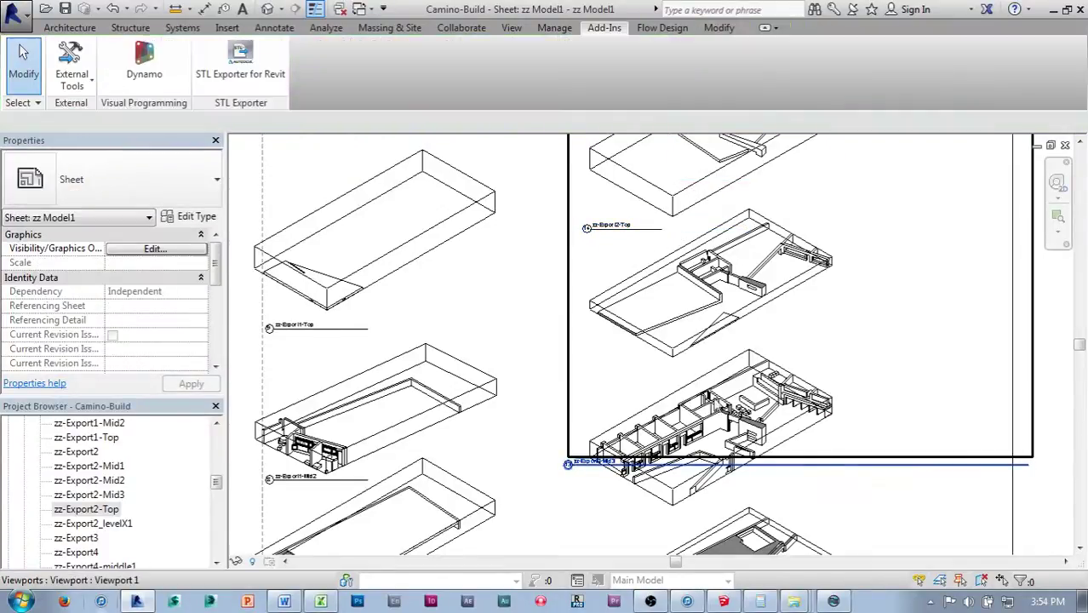
# Move the zz-Export2-Mid3 view up toward zz-Export2-Top and shorten its title line to match the title above
pyautogui.click(927, 460)
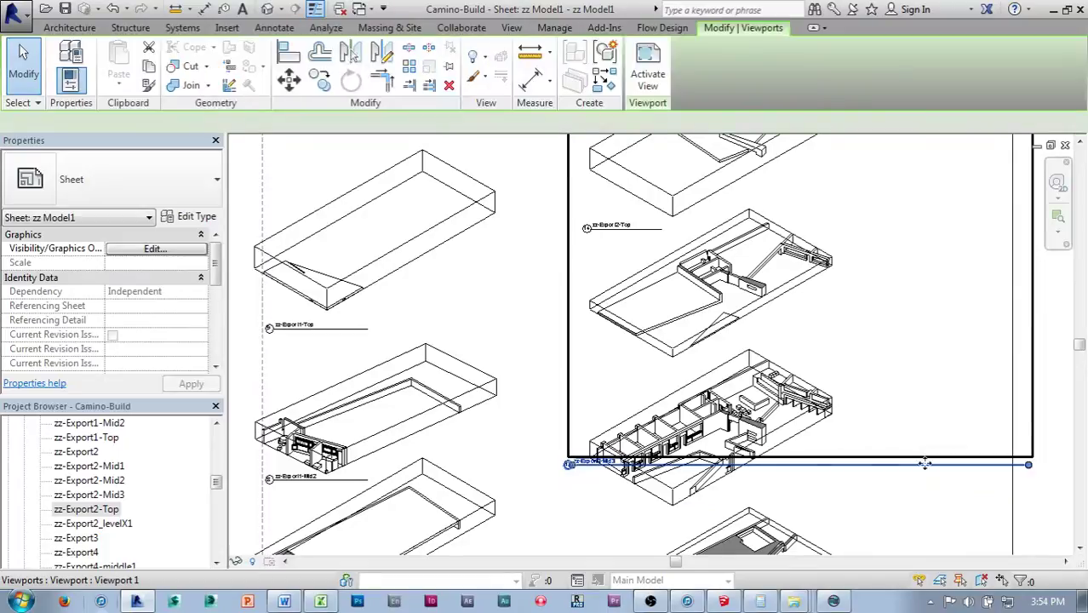
pyautogui.moveTo(881, 464); pyautogui.dragTo(901, 366)
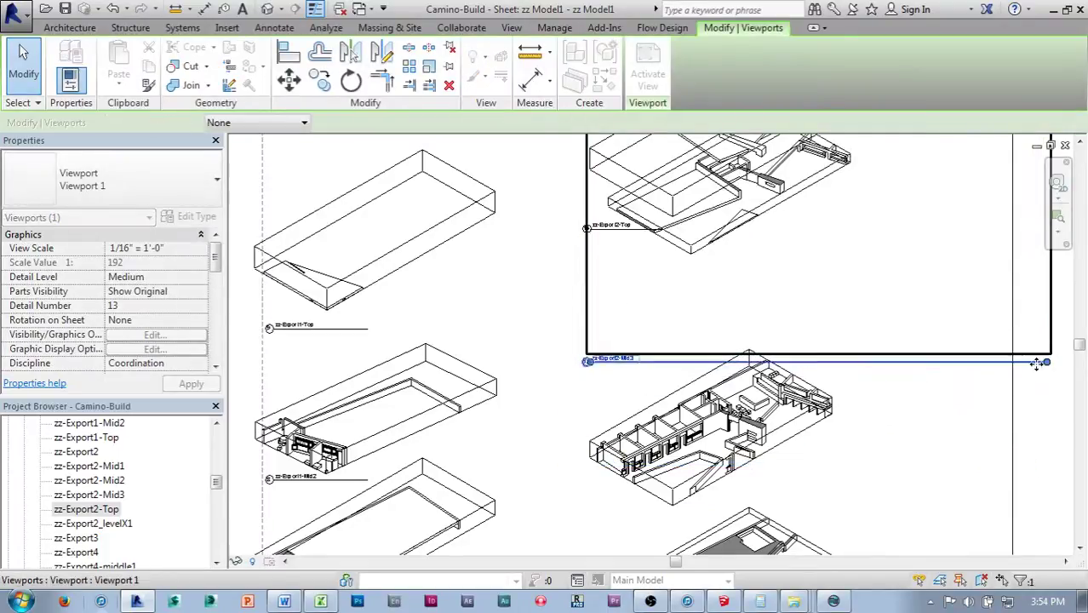
pyautogui.moveTo(1048, 365); pyautogui.dragTo(663, 366)
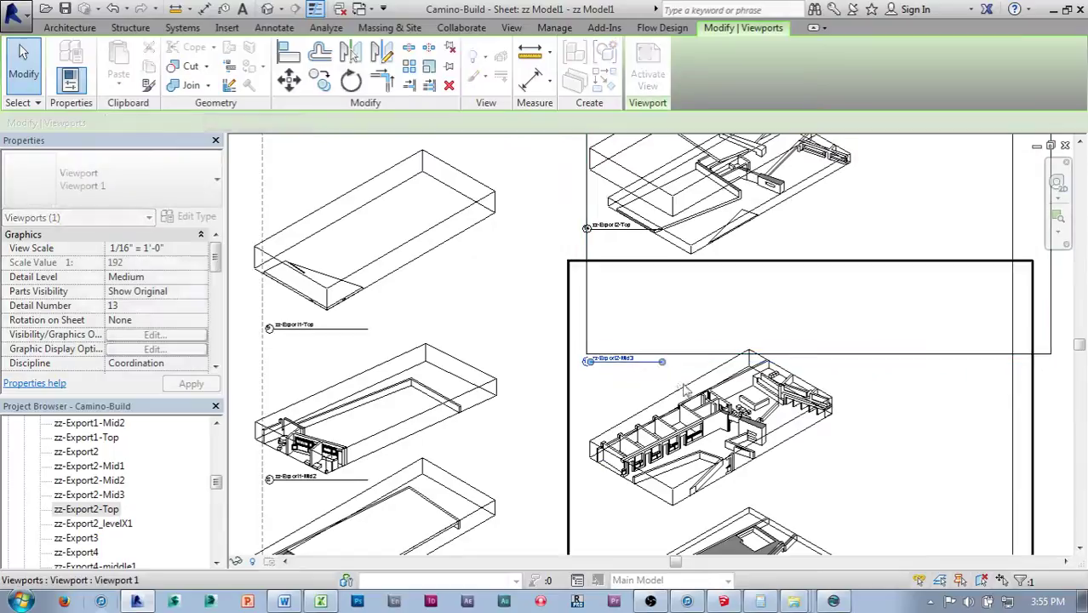
# Lower the zz-Export2-Mid3 view so its geometry sits between zz-Export2-Top and zz-Export2-Mid2 in the third stack
pyautogui.press('Escape')
pyautogui.scroll(-2, 707, 370)
pyautogui.moveTo(748, 265); pyautogui.dragTo(743, 309)
pyautogui.press('Down')
pyautogui.press('Down')
pyautogui.press('Down')
pyautogui.press('Down')
pyautogui.press('Down')
pyautogui.press('Down')
pyautogui.press('Down')
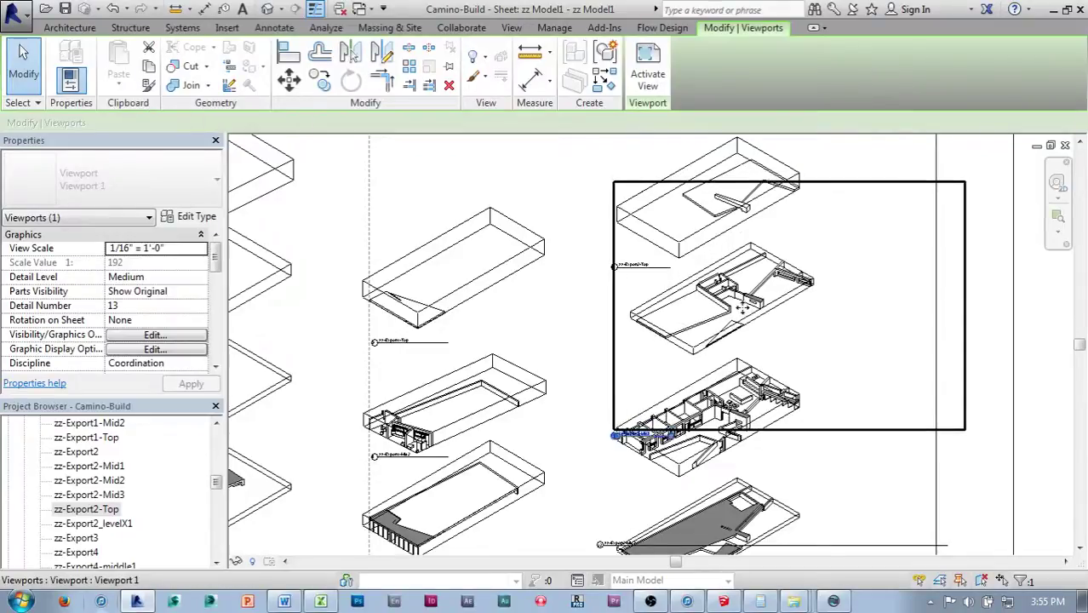
pyautogui.moveTo(742, 308); pyautogui.dragTo(747, 315)
pyautogui.press('Escape')
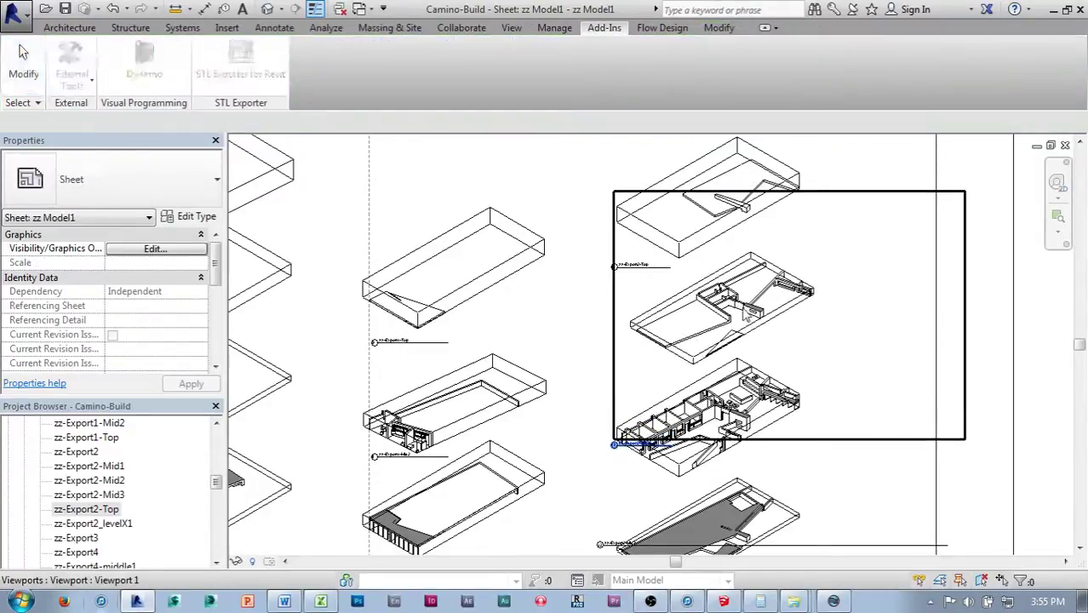
# Move the zz-Export2-Mid3 view title just below its geometry, aligned with the zz-Export2-Top title
pyautogui.click(677, 367)
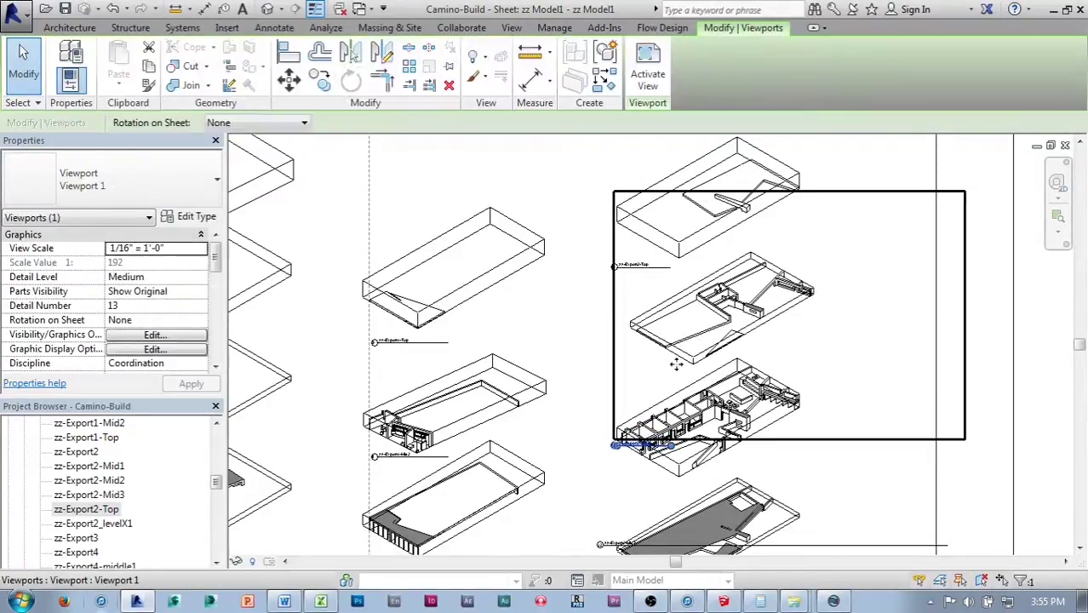
pyautogui.click(600, 456)
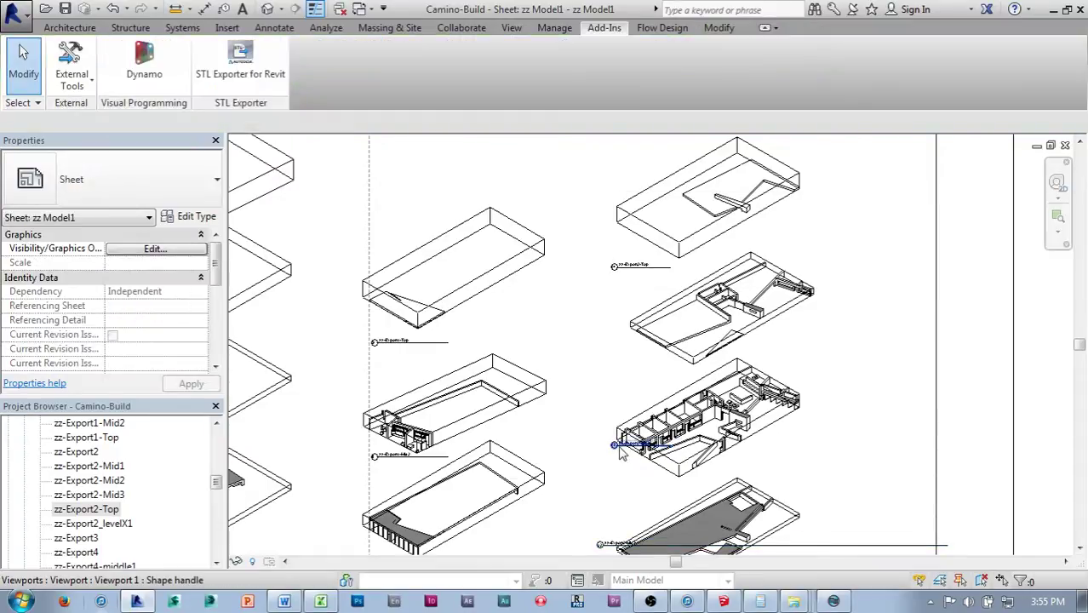
pyautogui.moveTo(622, 454); pyautogui.dragTo(624, 384)
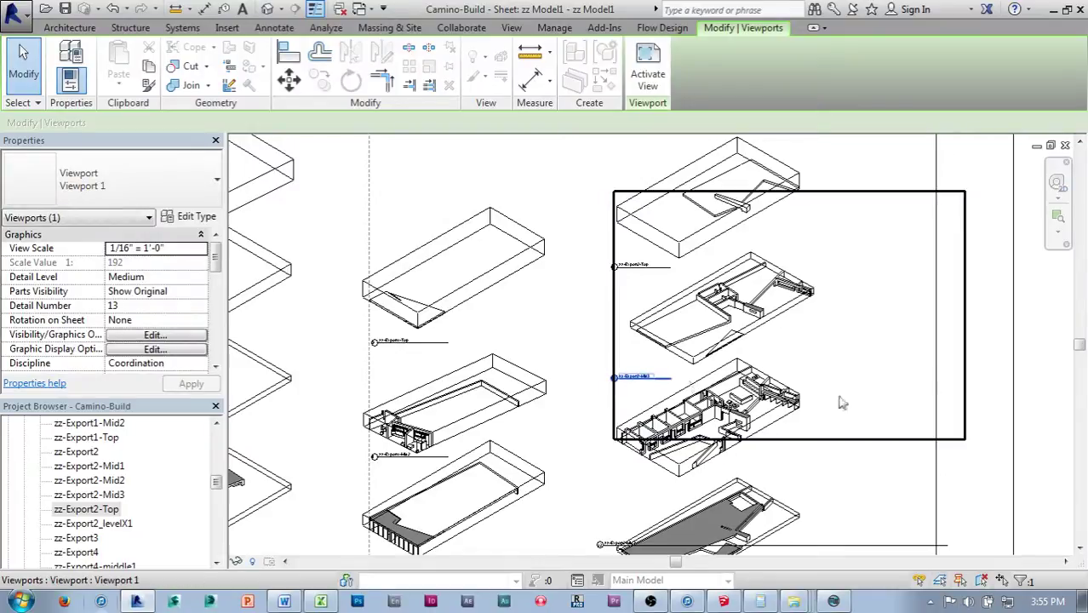
pyautogui.press('Escape')
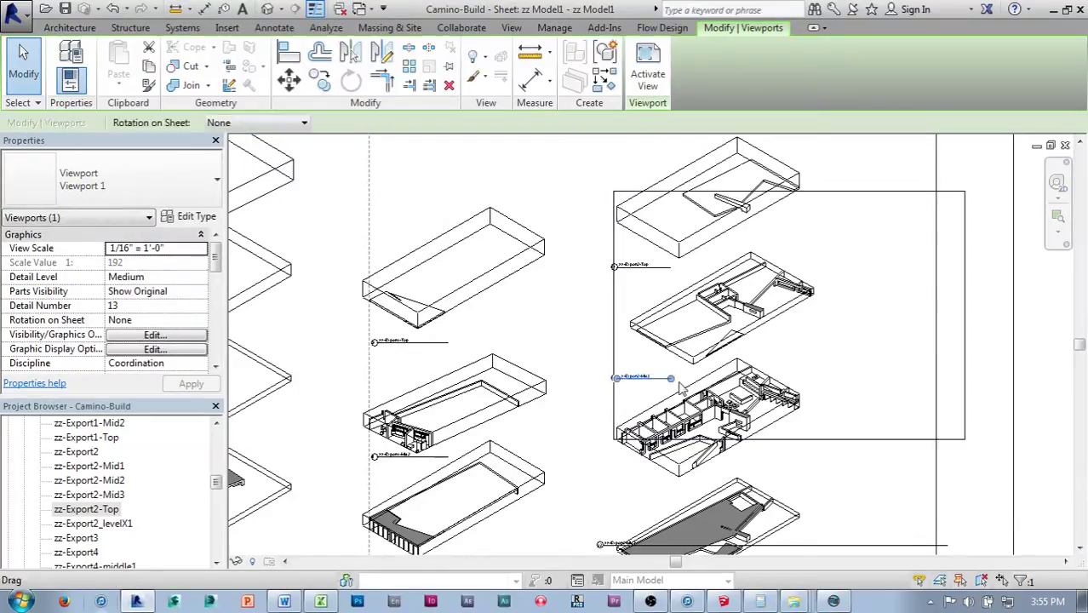
# Move the zz-Export2-Mid2 view title below its geometry, in line with the titles above, and shorten its title line
pyautogui.scroll(-3, 684, 409)
pyautogui.click(682, 401)
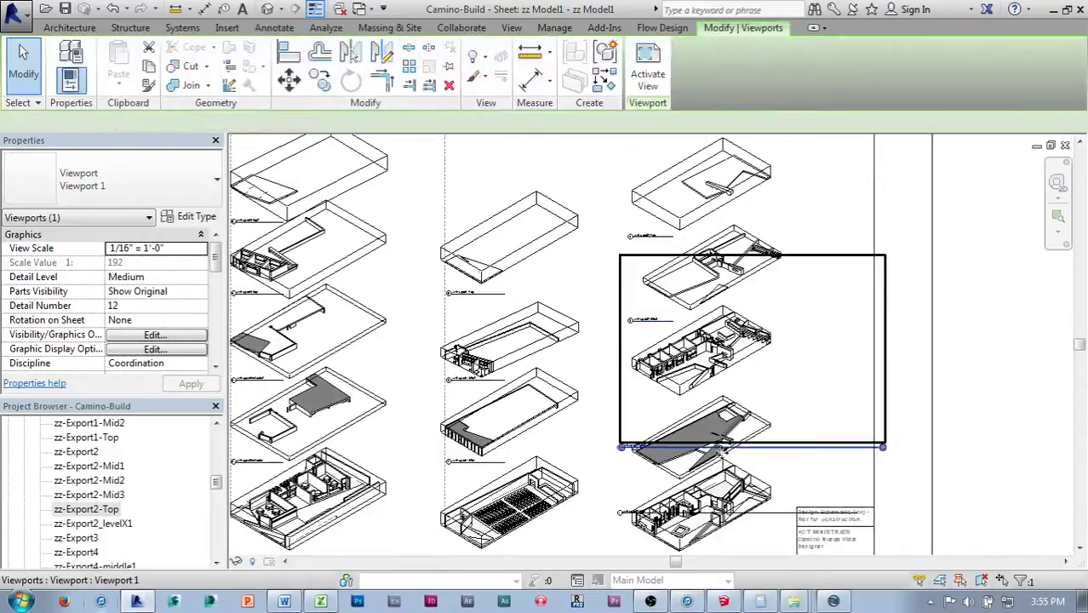
pyautogui.press('Escape')
pyautogui.click(797, 449)
pyautogui.moveTo(800, 456); pyautogui.dragTo(806, 408)
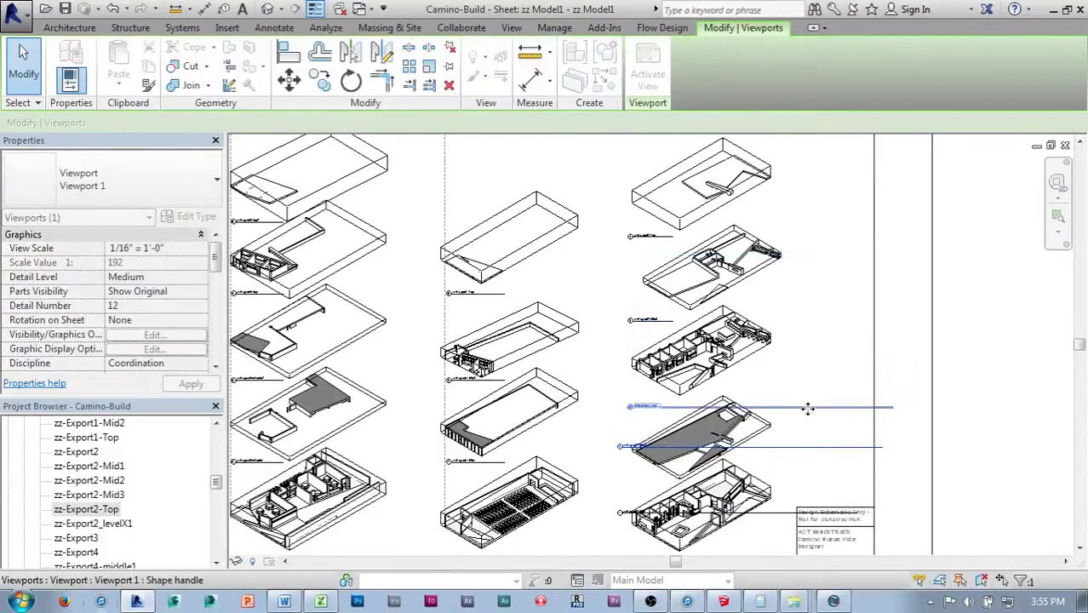
pyautogui.click(894, 397)
pyautogui.click(885, 383)
pyautogui.moveTo(894, 415); pyautogui.dragTo(676, 418)
pyautogui.press('Escape')
# Align the zz-Export2-Mid1 view title below its geometry with the other titles in the stack and shorten its title line
pyautogui.moveTo(715, 459); pyautogui.dragTo(712, 330, button='middle')
pyautogui.click(734, 345)
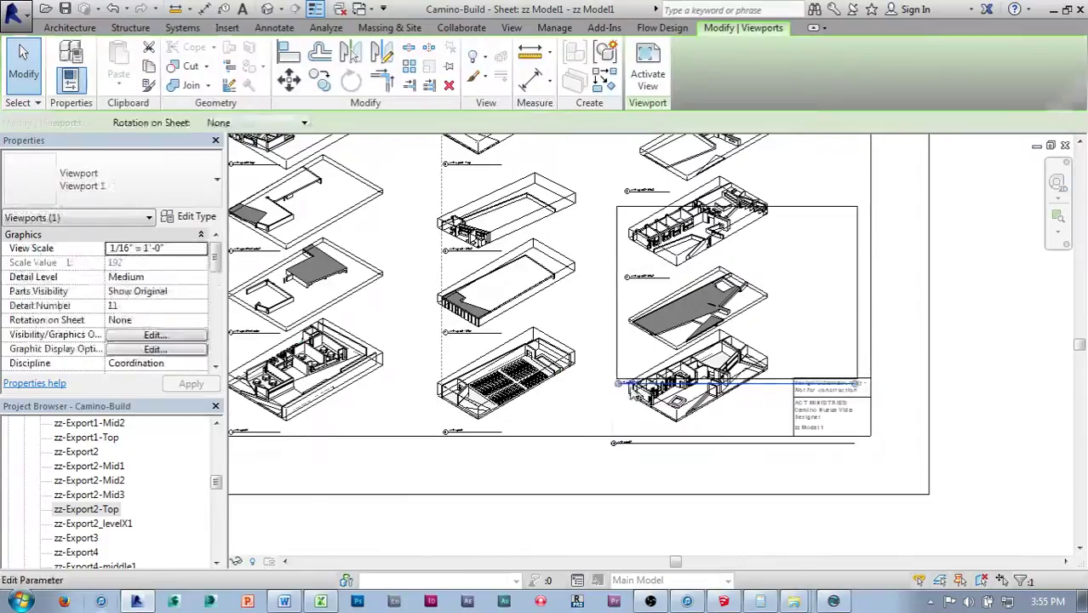
pyautogui.press('Escape')
pyautogui.scroll(2, 624, 388)
pyautogui.click(645, 332)
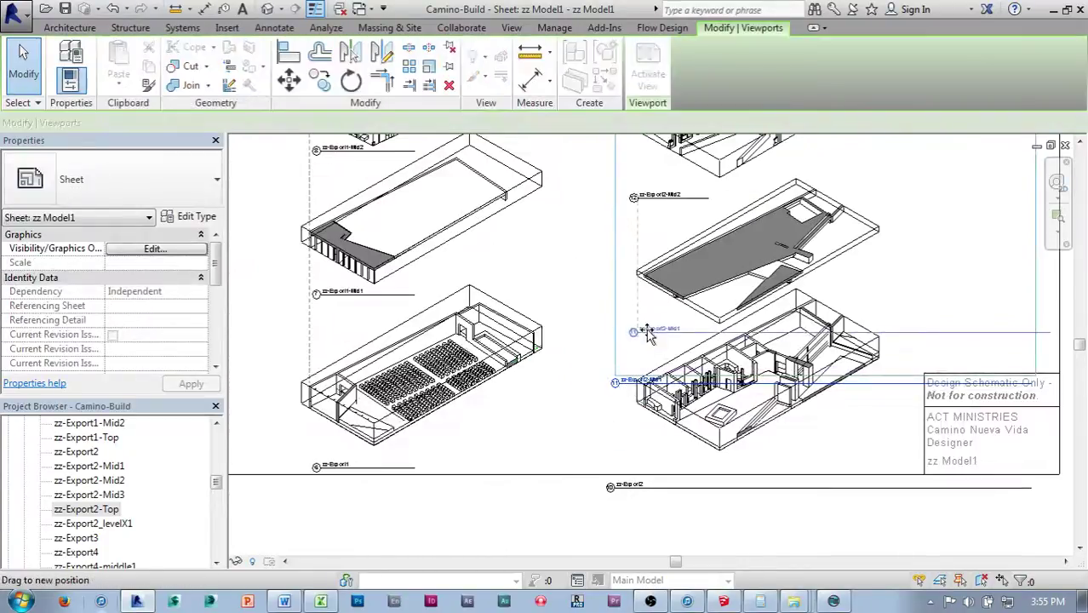
pyautogui.scroll(-1, 784, 329)
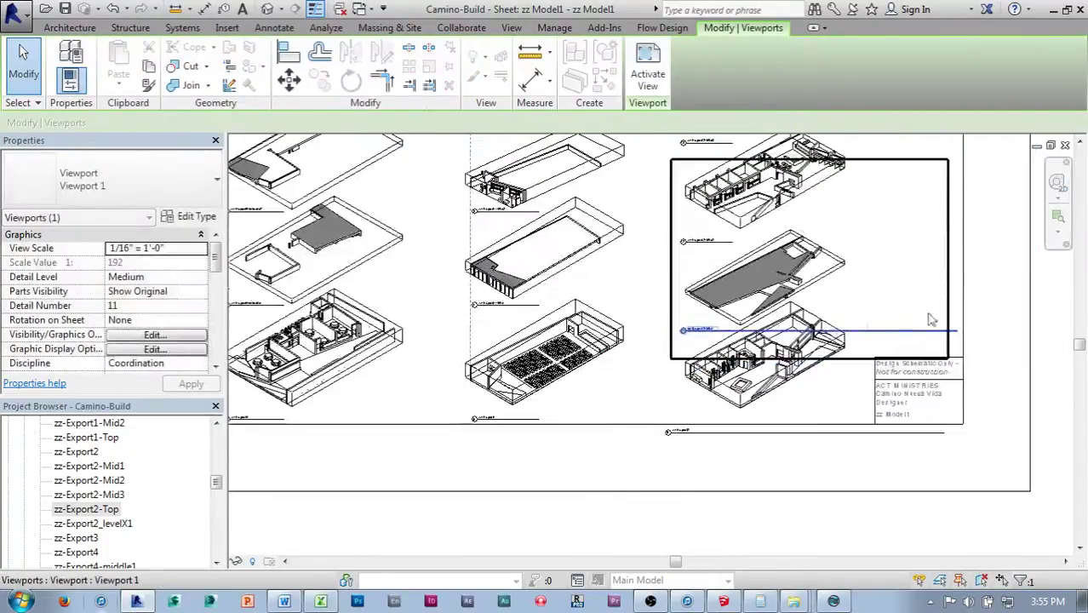
pyautogui.press('Escape')
pyautogui.click(947, 339)
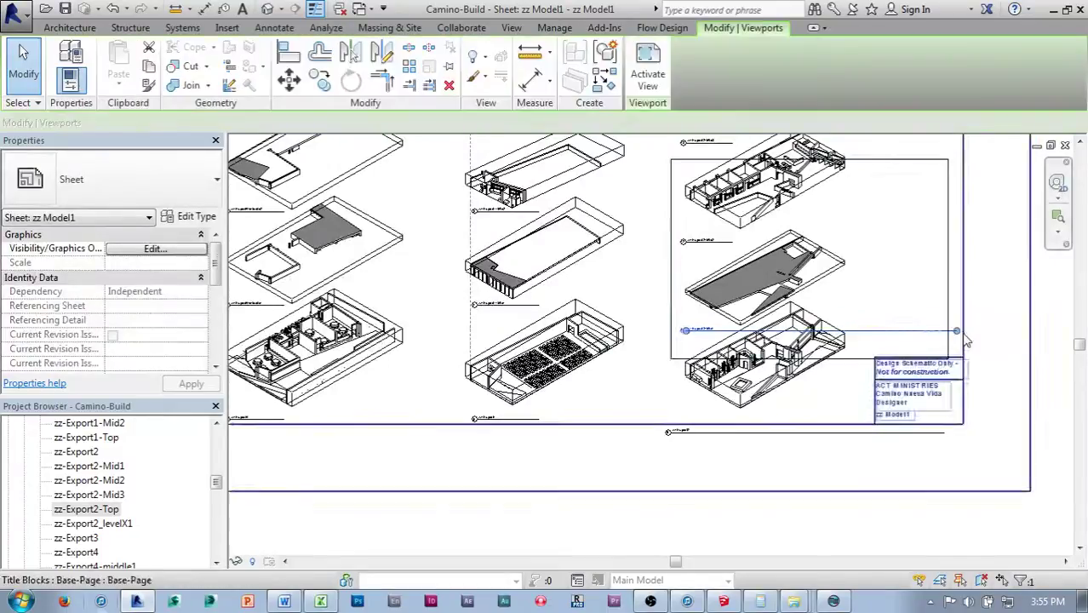
pyautogui.moveTo(733, 340); pyautogui.dragTo(733, 341)
pyautogui.press('Escape')
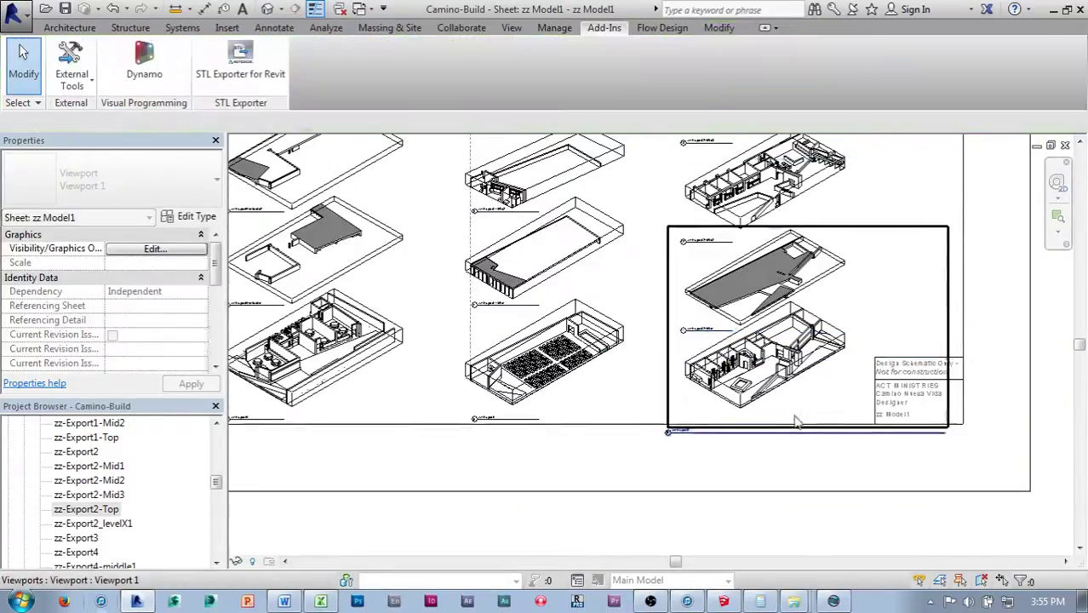
# Move the zz-Export2 view title up in line with the zz-Export1 title and shorten its line clear of the title block
pyautogui.moveTo(726, 455); pyautogui.dragTo(716, 433, button='middle')
pyautogui.scroll(2, 713, 428)
pyautogui.moveTo(699, 403); pyautogui.dragTo(722, 380)
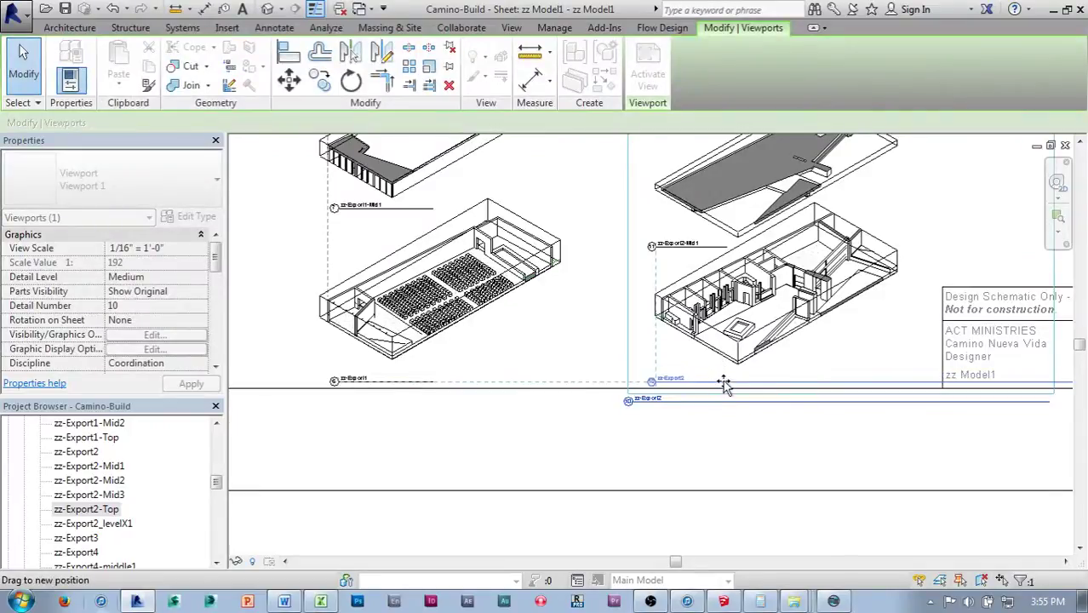
pyautogui.scroll(-2, 860, 333)
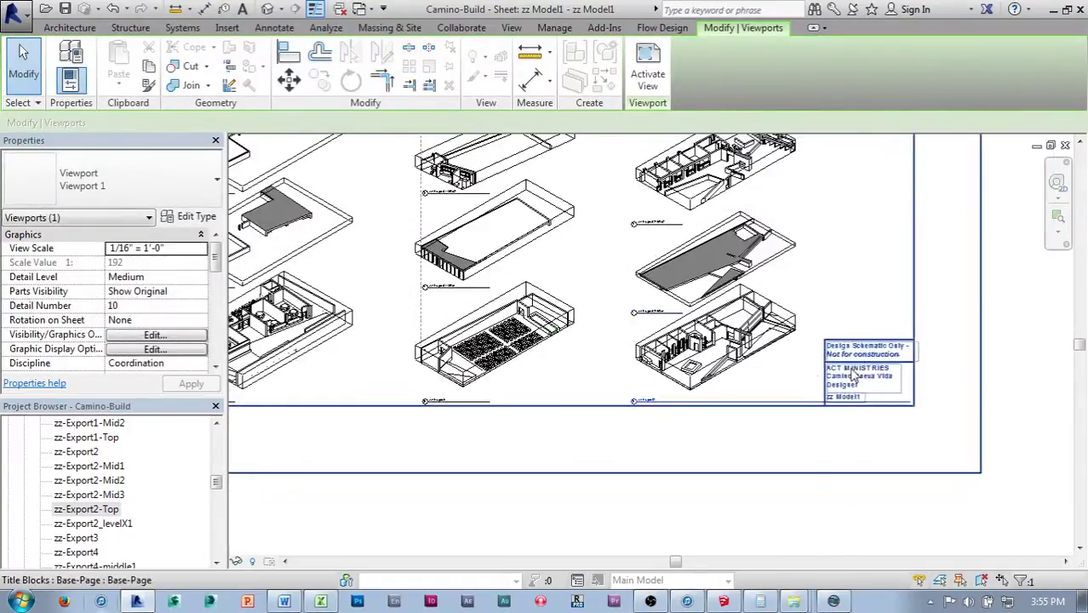
pyautogui.click(914, 410)
pyautogui.moveTo(805, 405); pyautogui.dragTo(683, 416)
pyautogui.moveTo(705, 361); pyautogui.dragTo(699, 391, button='middle')
pyautogui.press('Escape')
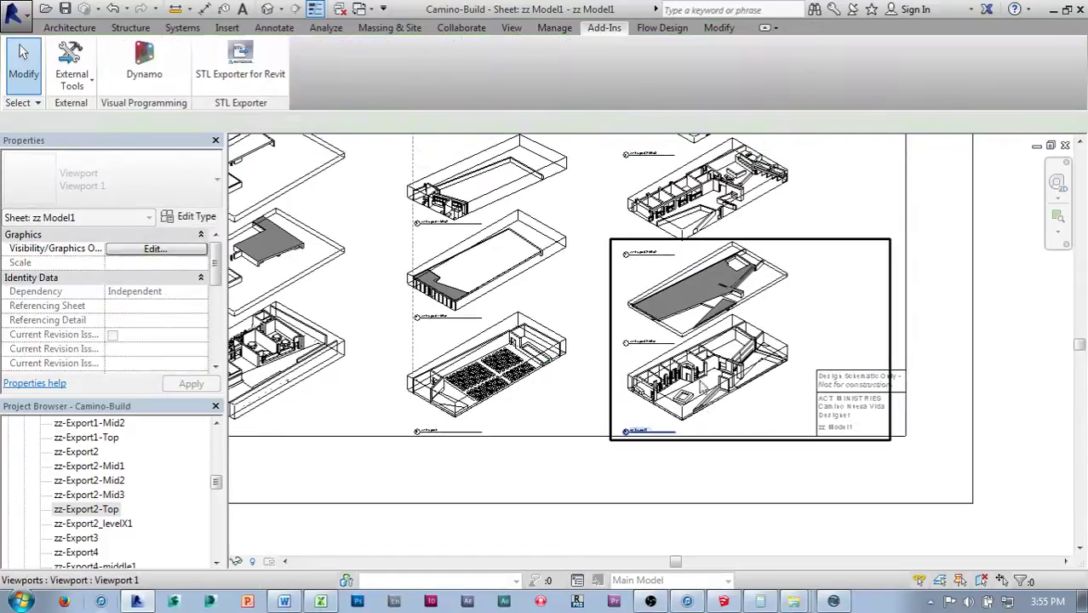
# Draw a vertical Hidden Lines detail line from zz-Export2's left wall corner up through the third stack to zz-Export2-Top
pyautogui.click(273, 27)
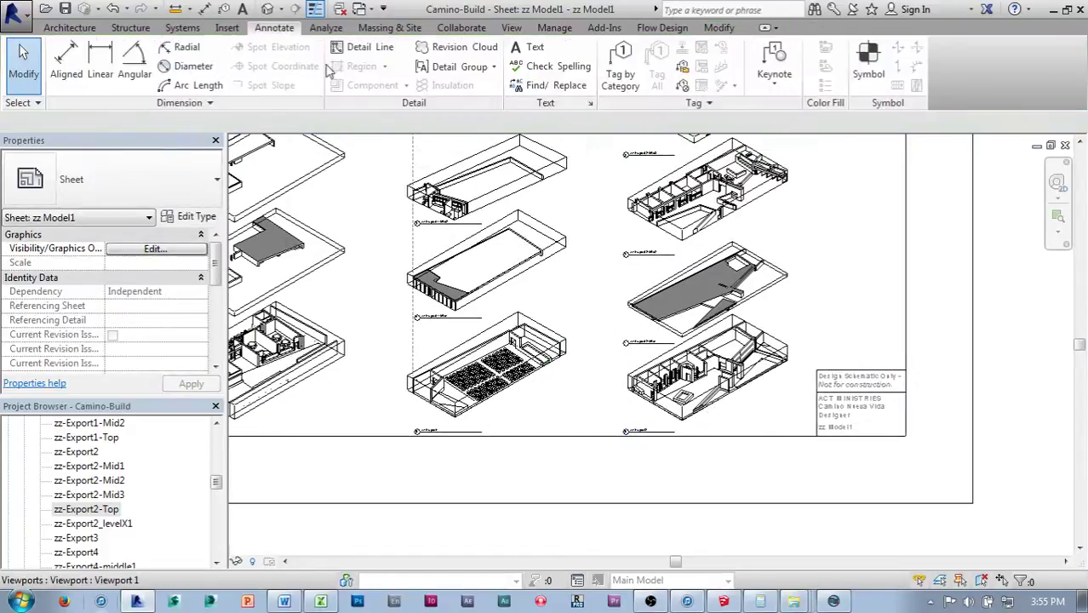
pyautogui.click(360, 49)
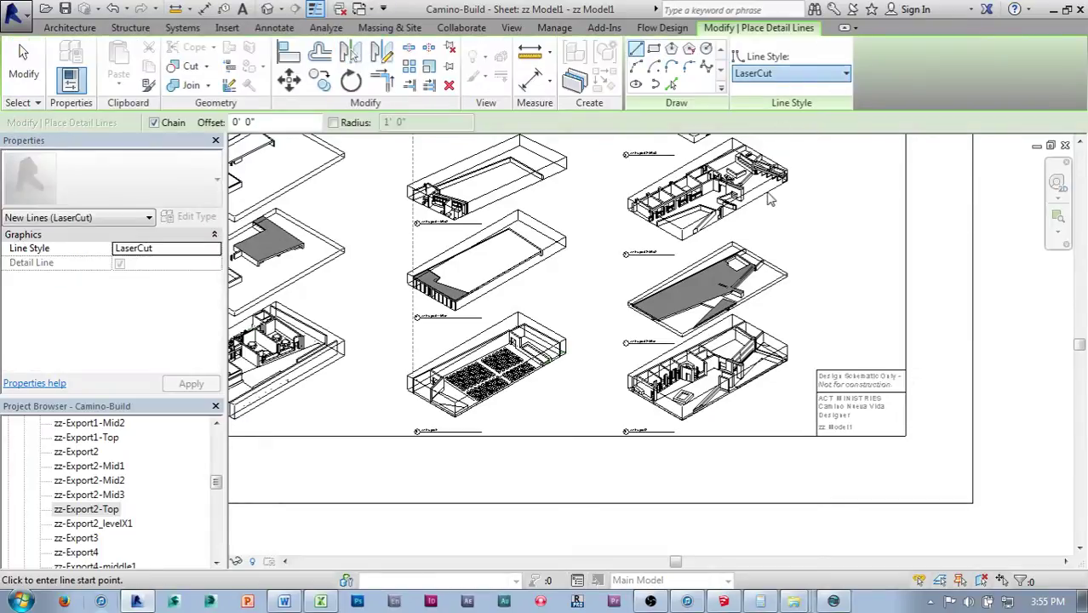
pyautogui.scroll(5, 603, 367)
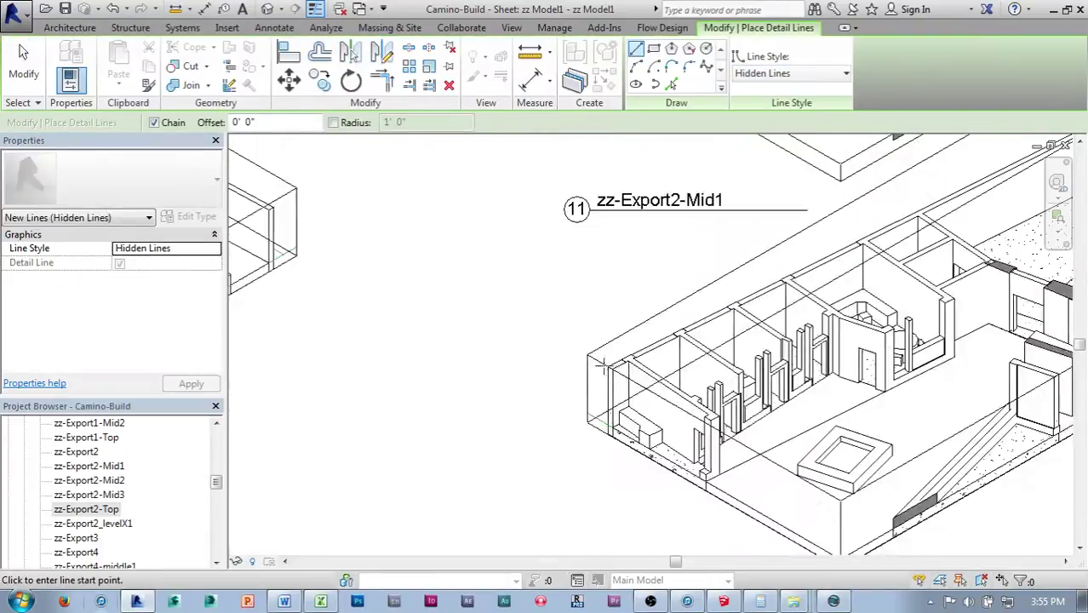
pyautogui.click(608, 366)
pyautogui.scroll(-3, 676, 270)
pyautogui.moveTo(675, 221); pyautogui.dragTo(675, 365, button='middle')
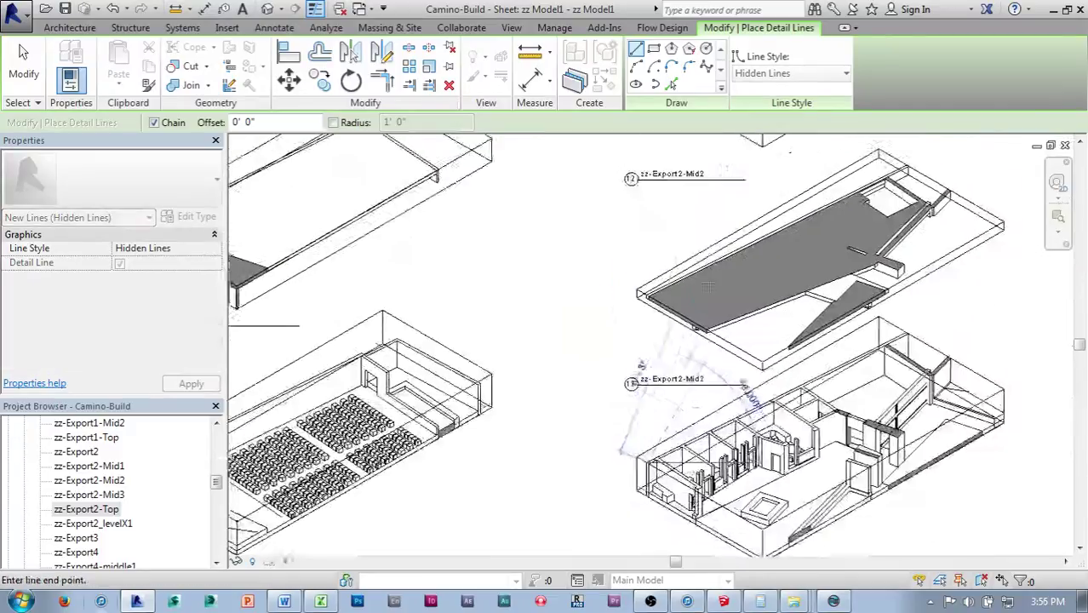
pyautogui.moveTo(719, 163); pyautogui.dragTo(719, 325, button='middle')
pyautogui.moveTo(744, 143); pyautogui.dragTo(702, 300, button='middle')
pyautogui.moveTo(716, 191); pyautogui.dragTo(700, 367, button='middle')
pyautogui.moveTo(660, 260); pyautogui.dragTo(644, 450, button='middle')
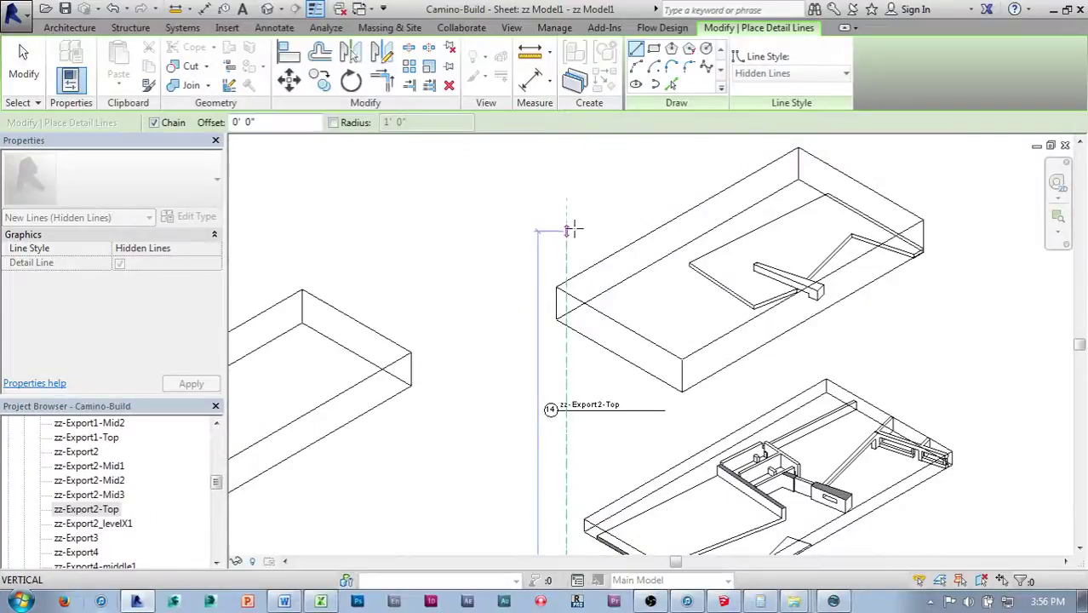
pyautogui.press('Escape')
# Draw a second vertical Hidden Lines detail line from the wall corner near zz-Export2's back right edge up past zz-Export2-Top's geometry
pyautogui.scroll(-3, 687, 360)
pyautogui.moveTo(687, 361); pyautogui.dragTo(655, 160, button='middle')
pyautogui.scroll(4, 661, 322)
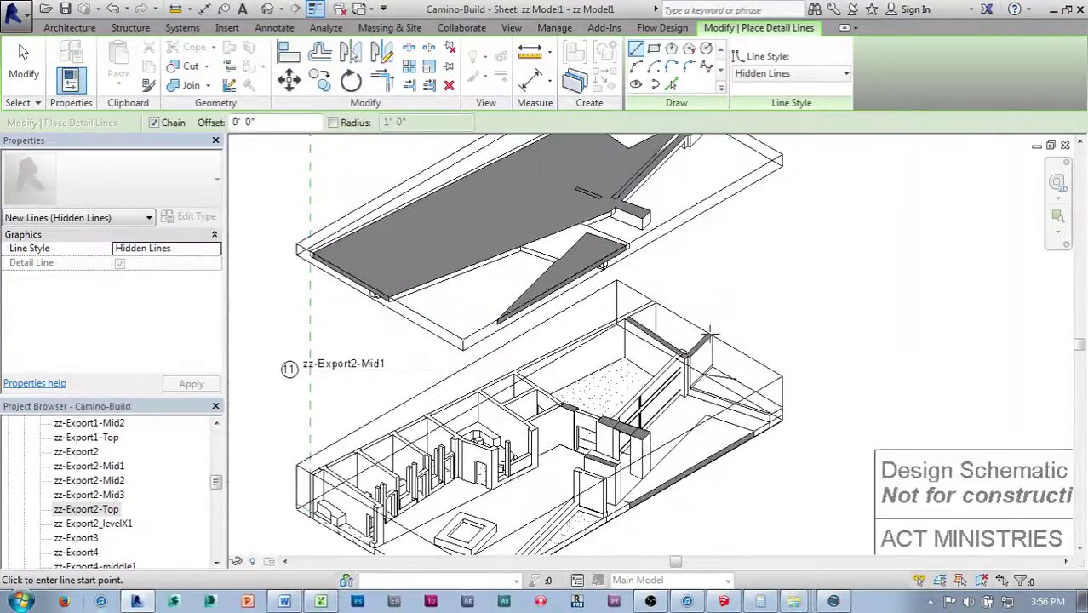
pyautogui.click(712, 334)
pyautogui.scroll(-2, 740, 231)
pyautogui.moveTo(741, 231); pyautogui.dragTo(715, 416, button='middle')
pyautogui.moveTo(715, 265); pyautogui.dragTo(660, 374, button='middle')
pyautogui.moveTo(680, 259); pyautogui.dragTo(631, 375, button='middle')
pyautogui.moveTo(612, 324); pyautogui.dragTo(553, 463, button='middle')
pyautogui.click(478, 545)
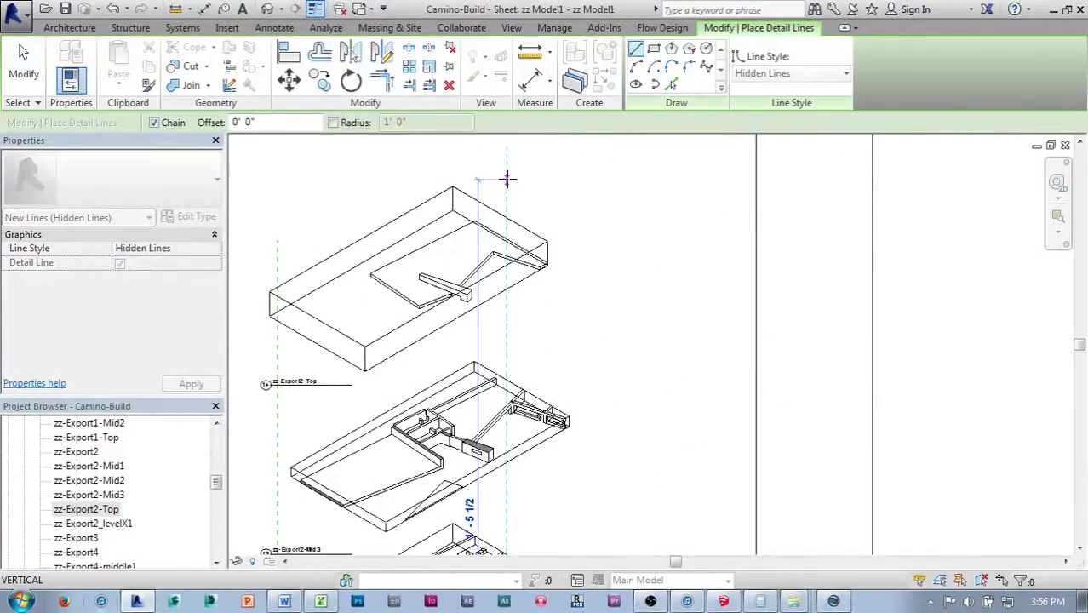
pyautogui.click(507, 209)
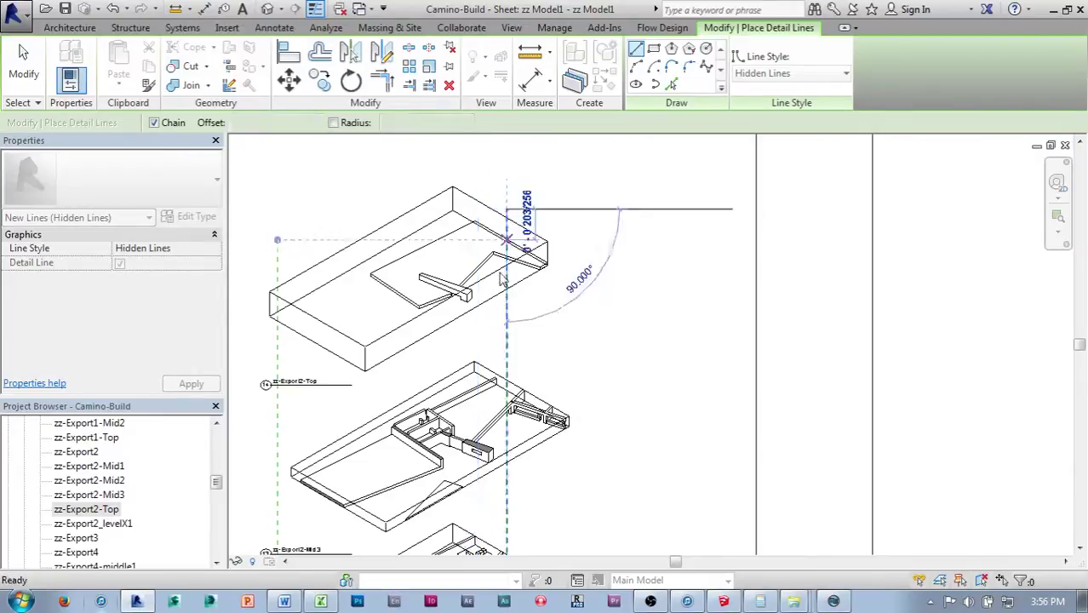
pyautogui.press('Escape')
pyautogui.press('Escape')
# Draw a third vertical Hidden Lines detail line from zz-Export2-Top's right corner down along the stack's right edge
pyautogui.moveTo(600, 264); pyautogui.dragTo(726, 216, button='middle')
pyautogui.scroll(-2, 665, 318)
pyautogui.moveTo(706, 355); pyautogui.dragTo(715, 252, button='middle')
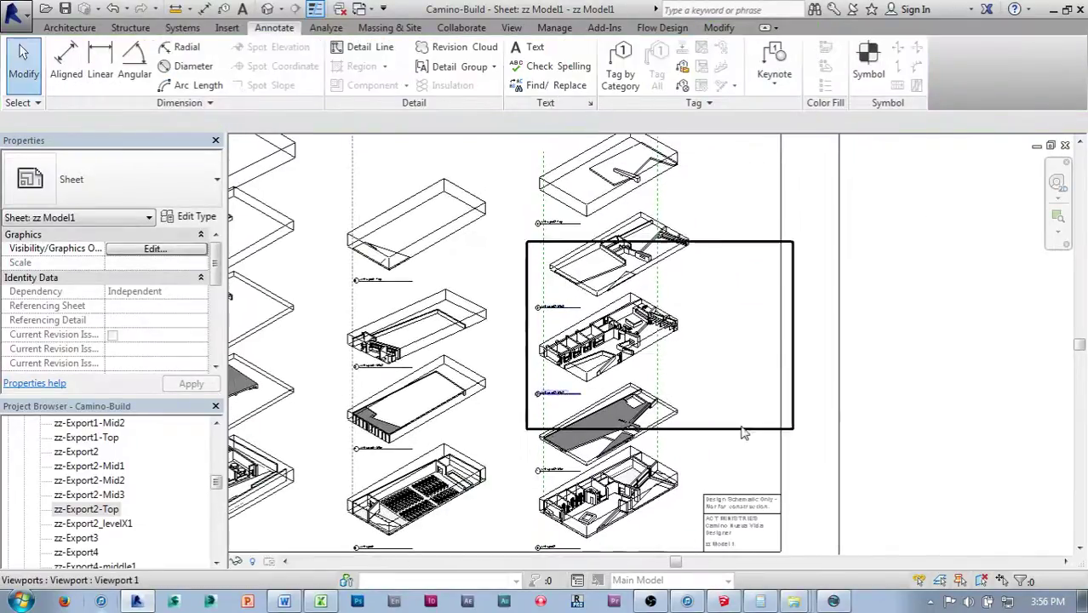
pyautogui.scroll(1, 689, 487)
pyautogui.moveTo(712, 391)
pyautogui.mouseDown(button='middle')
pyautogui.moveTo(703, 473)
pyautogui.moveTo(712, 397)
pyautogui.mouseUp(button='middle')
pyautogui.scroll(-1, 695, 457)
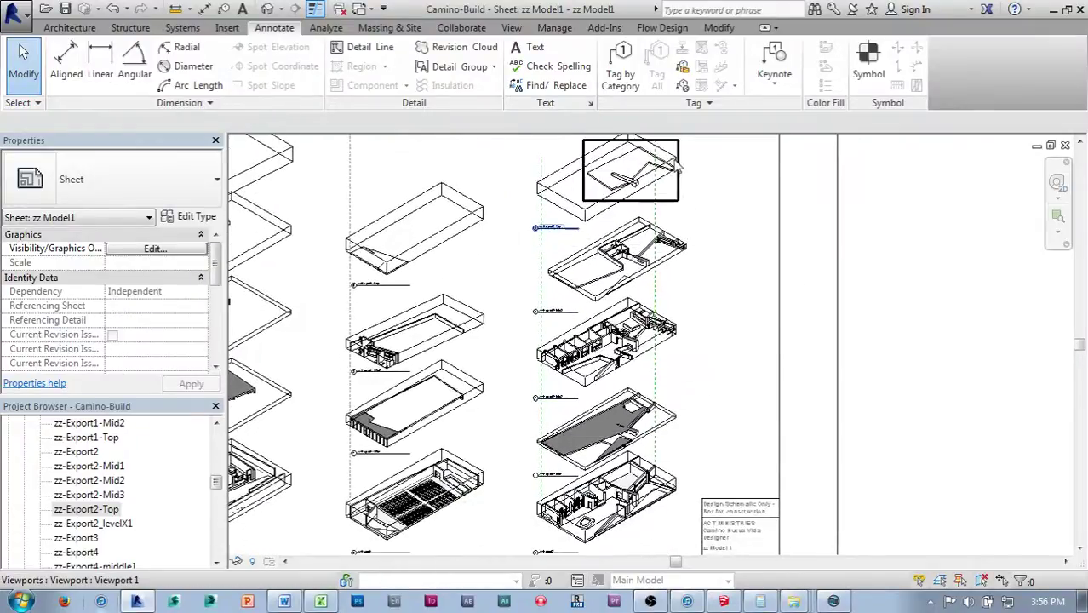
pyautogui.moveTo(709, 248); pyautogui.dragTo(640, 355, button='middle')
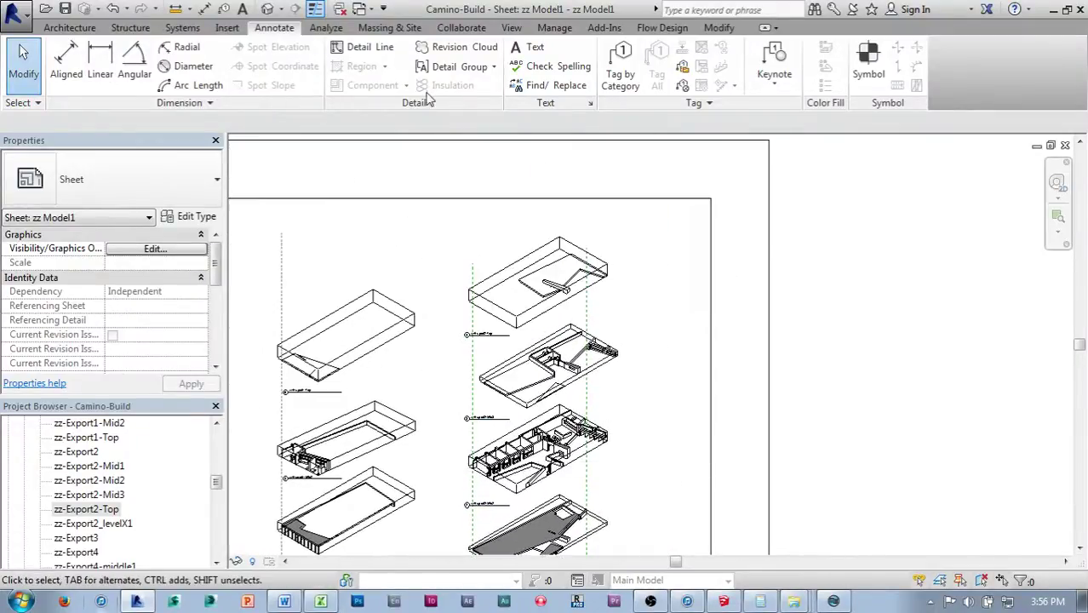
pyautogui.click(362, 52)
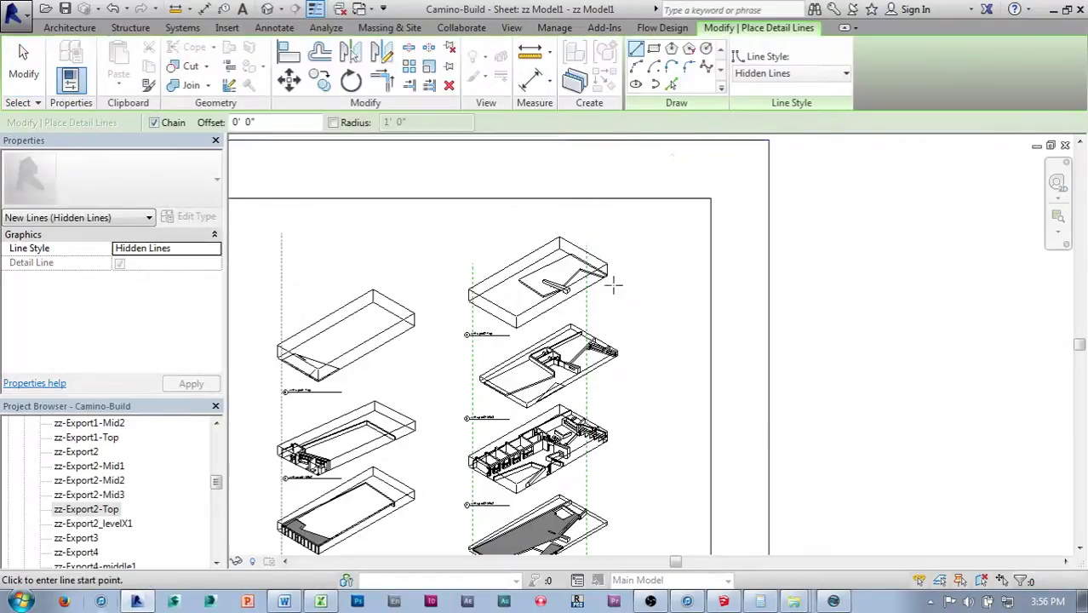
pyautogui.scroll(3, 613, 278)
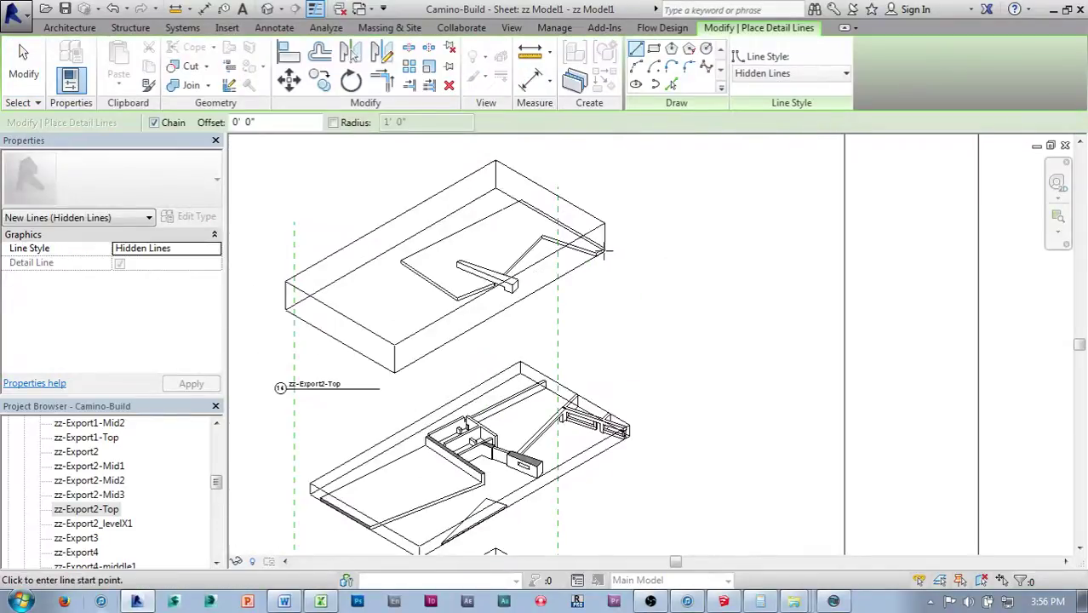
pyautogui.click(604, 251)
pyautogui.scroll(-2, 629, 363)
pyautogui.moveTo(629, 364); pyautogui.dragTo(654, 231, button='middle')
pyautogui.moveTo(631, 405); pyautogui.dragTo(630, 290, button='middle')
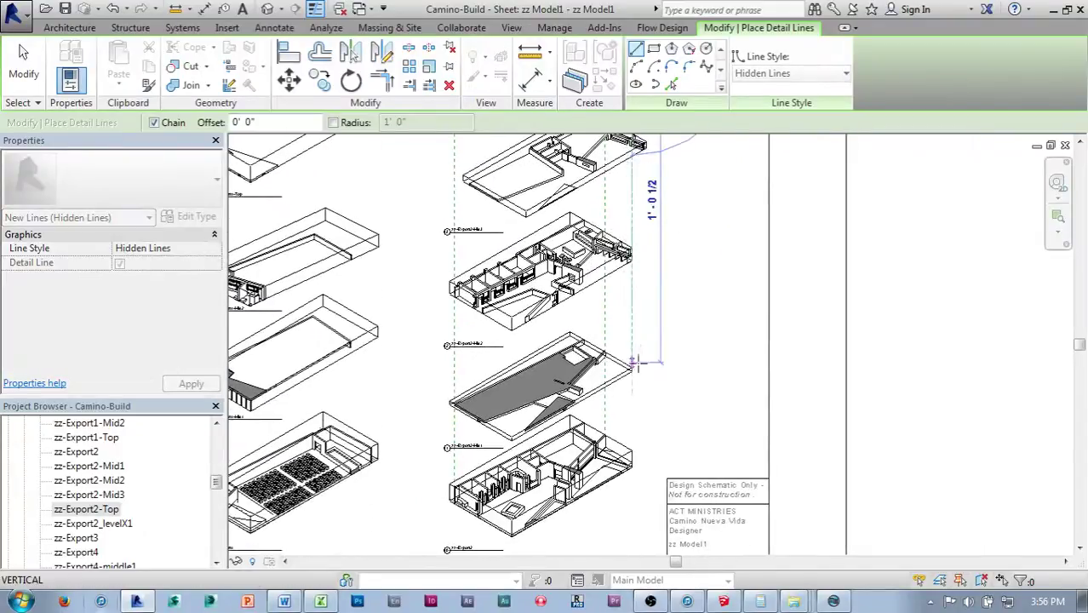
pyautogui.scroll(2, 649, 383)
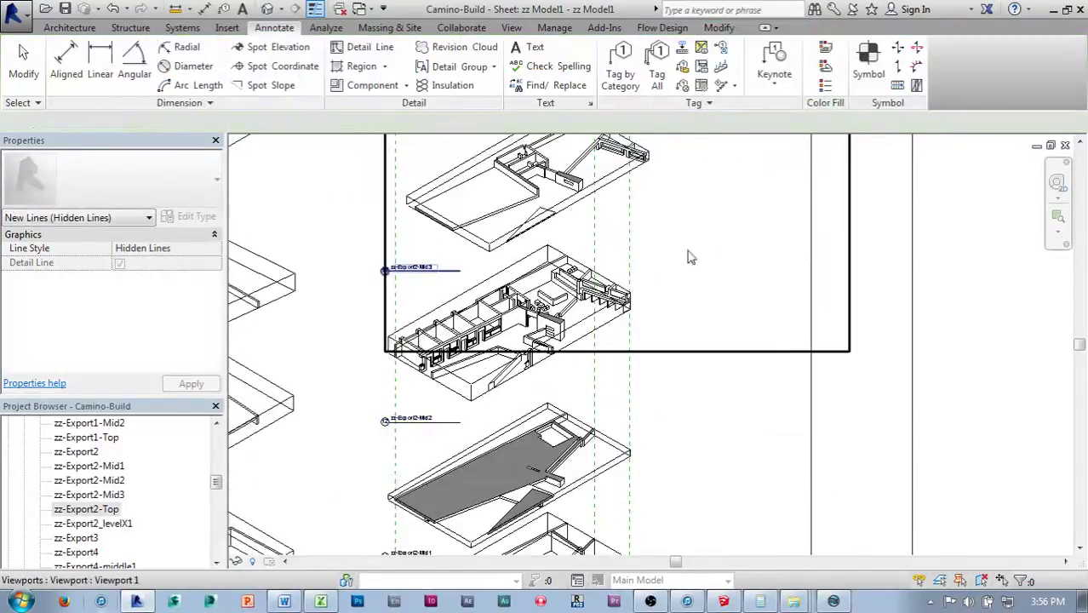
pyautogui.moveTo(688, 253); pyautogui.dragTo(687, 539, button='middle')
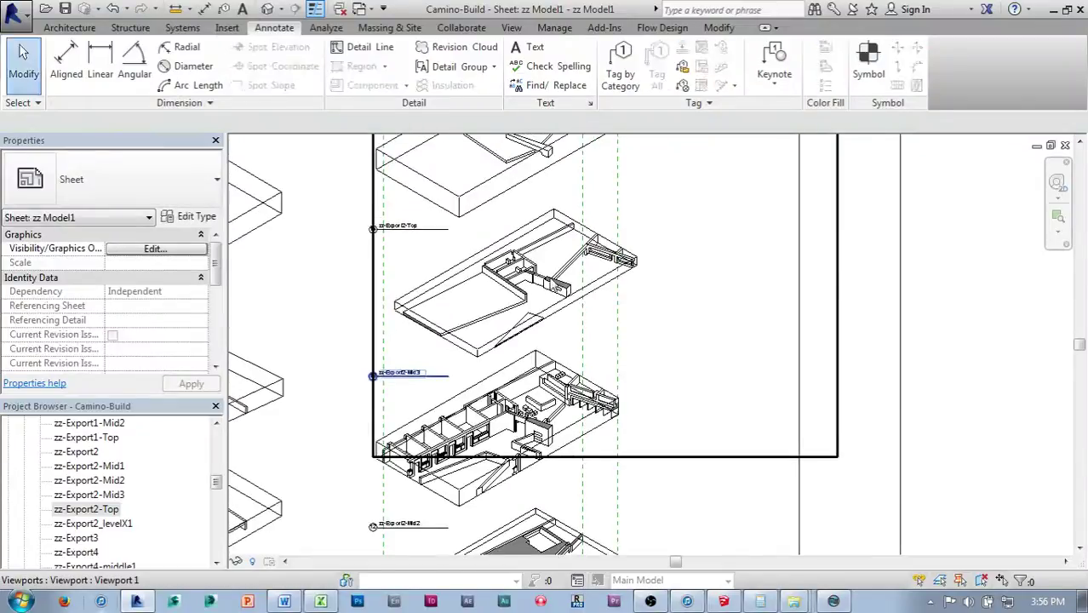
# Nudge the zz-Export2-Mid3 viewport left until its geometry lines up with the dashed vertical lines and the level below
pyautogui.click(539, 286)
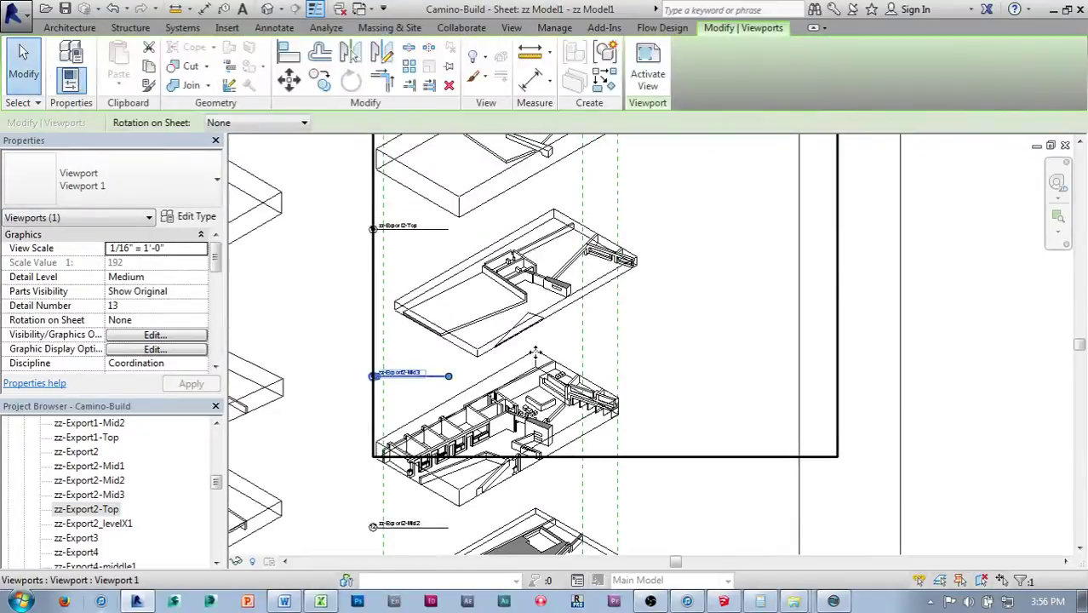
pyautogui.press('Left')
pyautogui.press('Left')
pyautogui.press('Left')
pyautogui.press('Left')
pyautogui.press('Left')
pyautogui.press('Left')
pyautogui.press('Left')
pyautogui.press('Left')
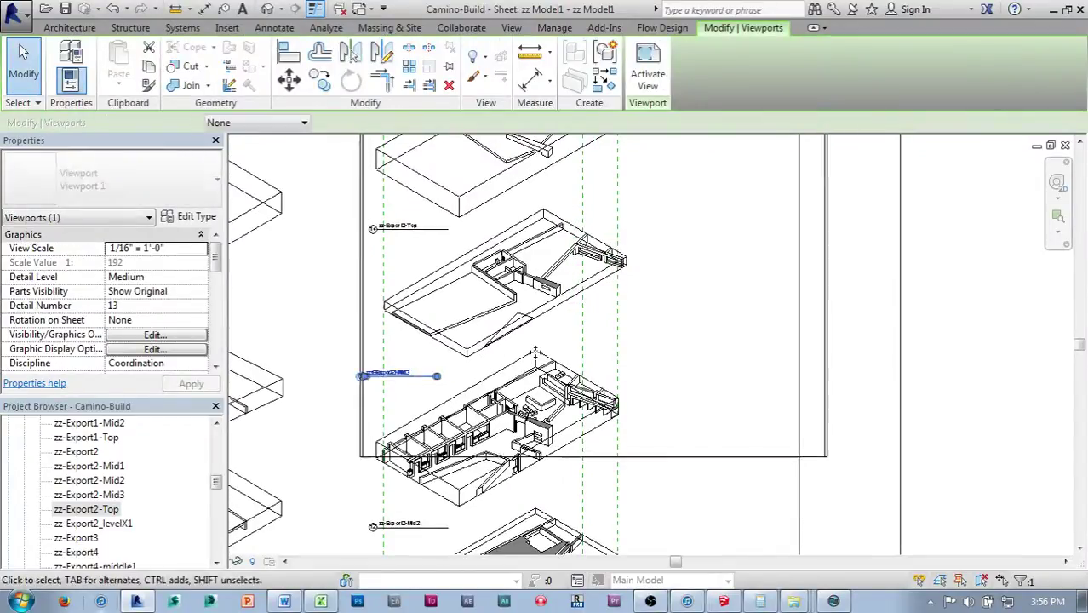
pyautogui.press('Left')
pyautogui.press('Left')
pyautogui.press('Left')
pyautogui.press('Escape')
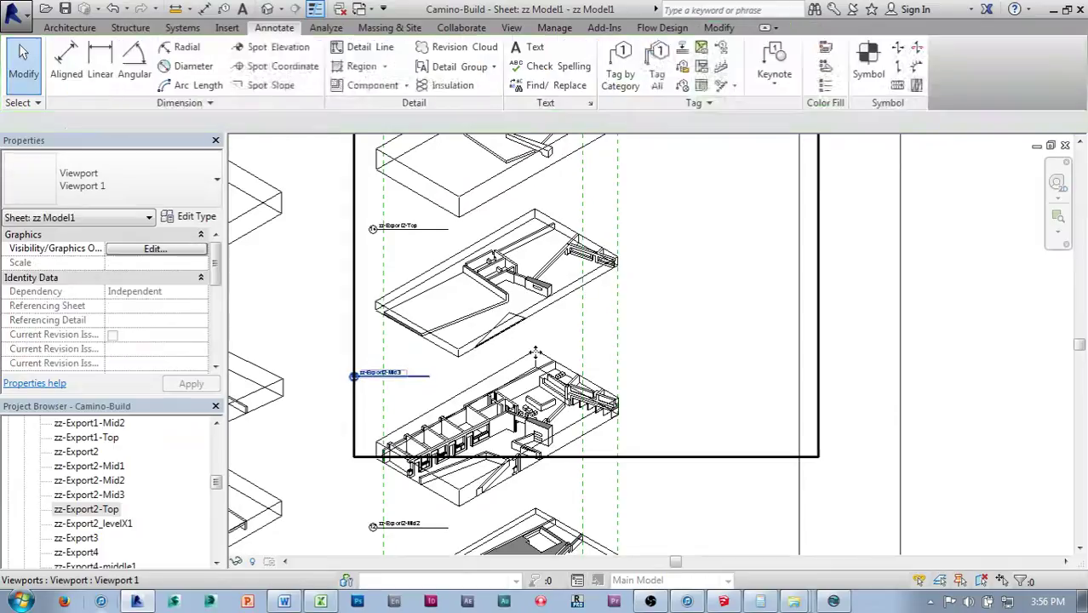
# Move the zz-Export2-Mid3 view title right, roughly in line with the other titles of the third stack
pyautogui.click(357, 373)
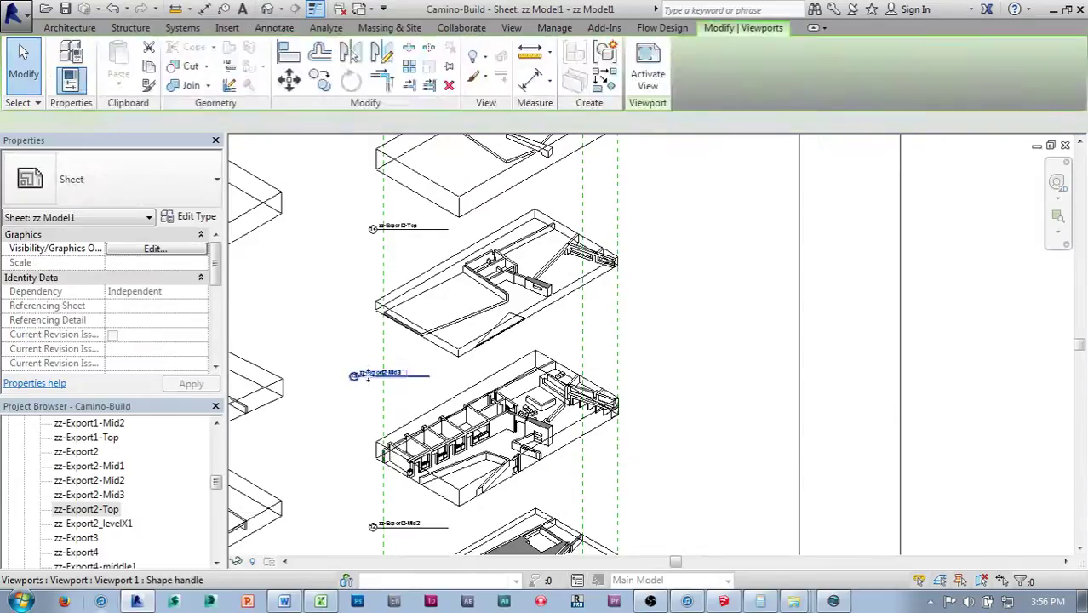
pyautogui.moveTo(357, 372)
pyautogui.mouseDown()
pyautogui.moveTo(400, 383)
pyautogui.moveTo(391, 383)
pyautogui.mouseUp()
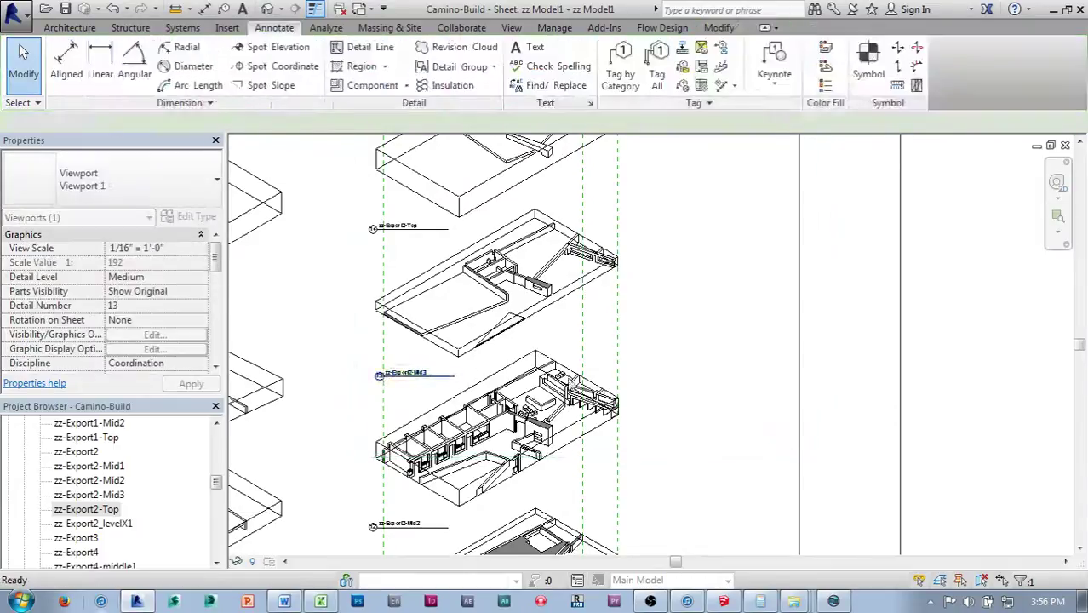
pyautogui.scroll(-5, 704, 469)
pyautogui.scroll(2, 673, 477)
pyautogui.press('Escape')
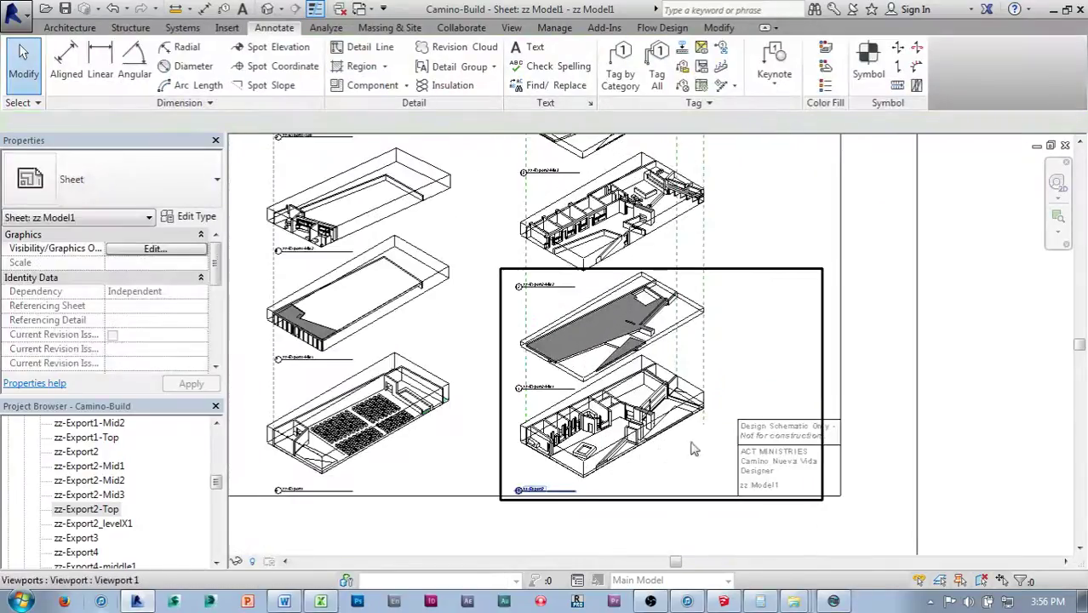
# Examine the third stack's lower levels and the whole sheet to check the alignment of the three level stacks and their titles
pyautogui.scroll(2, 623, 454)
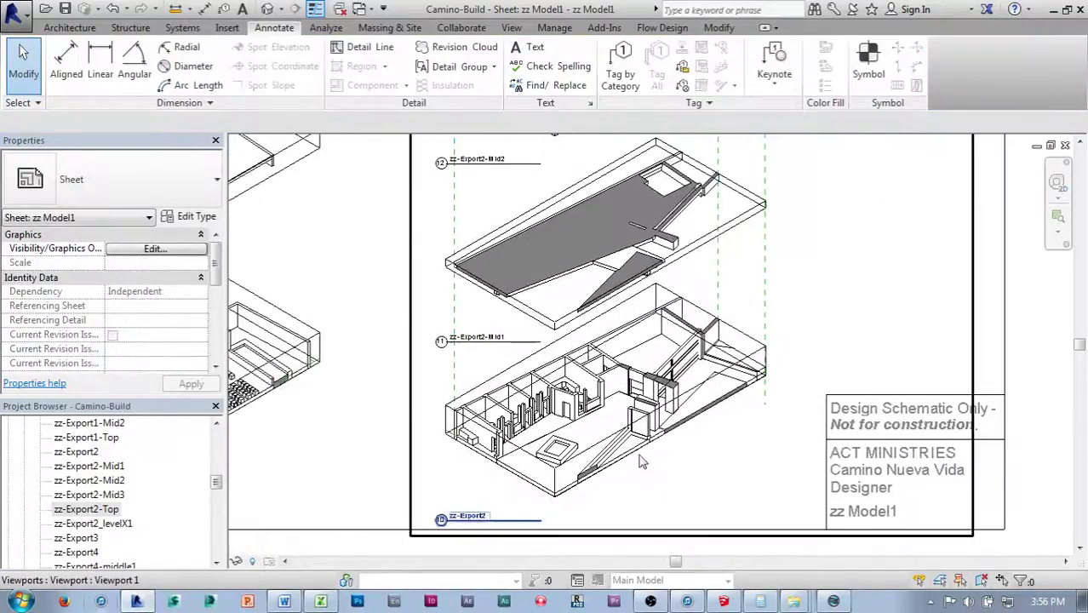
pyautogui.moveTo(694, 456); pyautogui.dragTo(719, 443, button='middle')
pyautogui.scroll(-1, 711, 441)
pyautogui.scroll(-1, 720, 450)
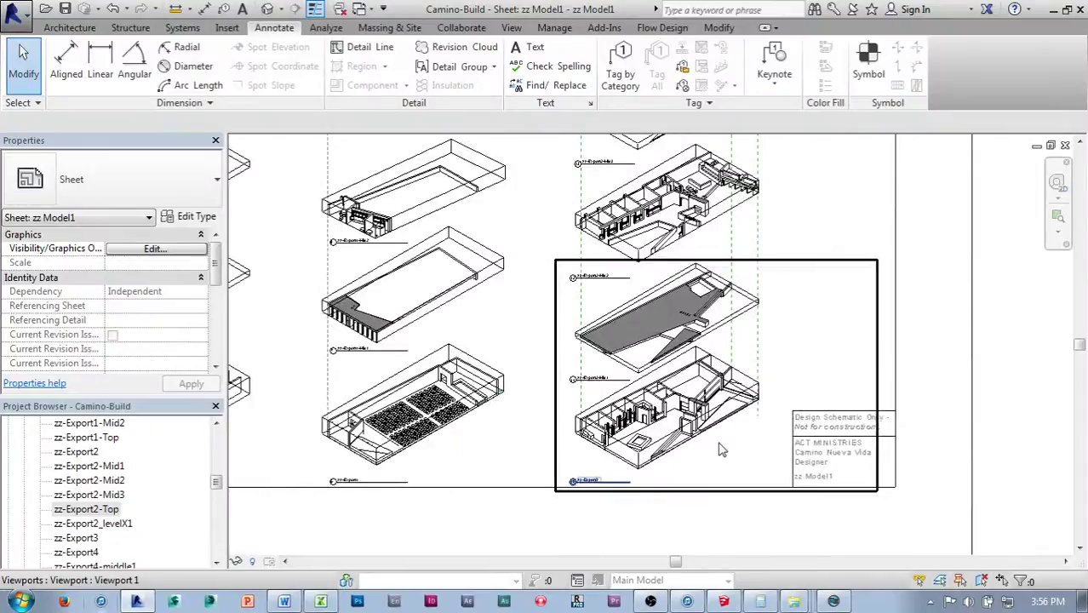
pyautogui.scroll(-3, 720, 450)
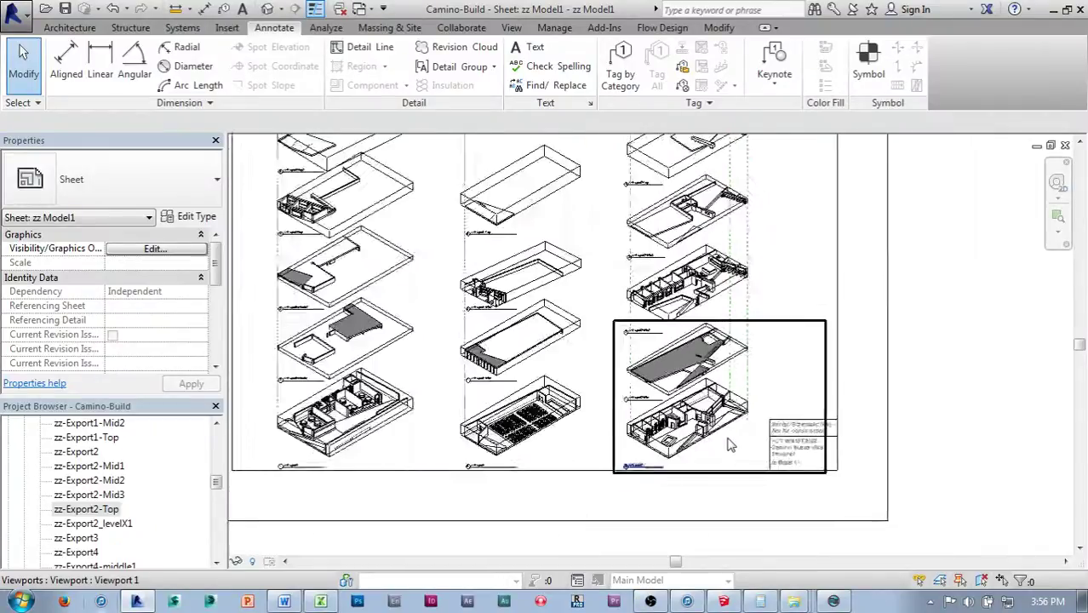
pyautogui.scroll(2, 904, 413)
pyautogui.moveTo(923, 433); pyautogui.dragTo(959, 448, button='middle')
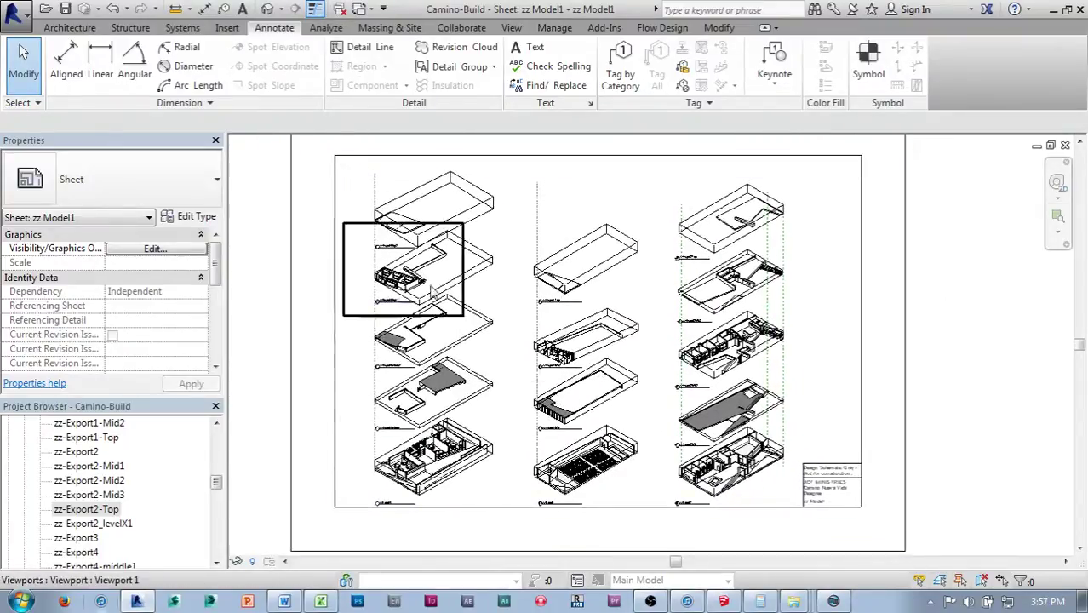
pyautogui.moveTo(1010, 288); pyautogui.dragTo(1018, 307, button='middle')
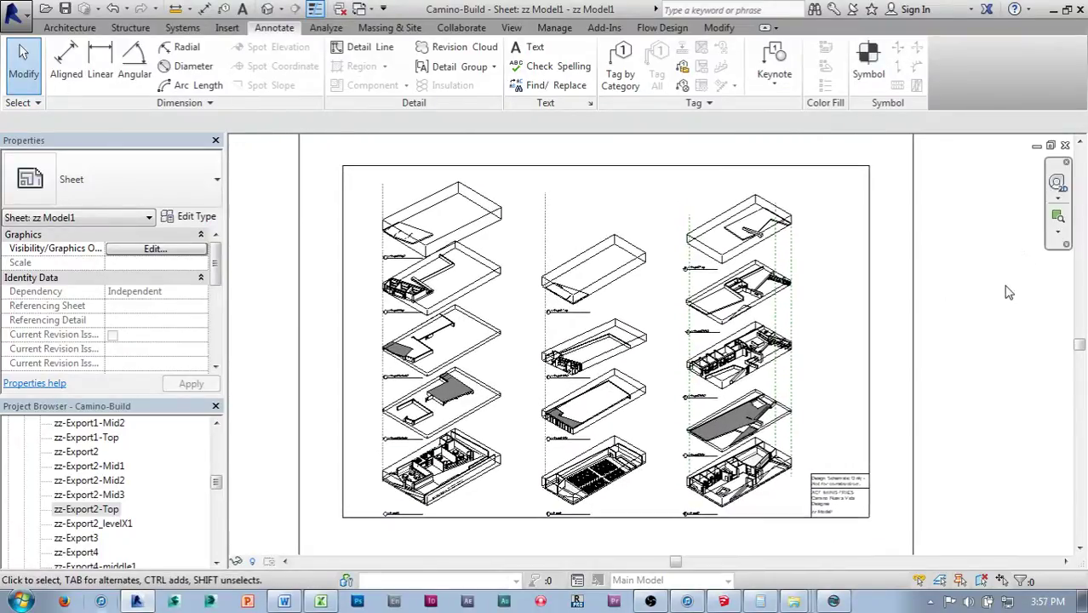
pyautogui.scroll(-1, 1007, 288)
pyautogui.scroll(1, 1003, 302)
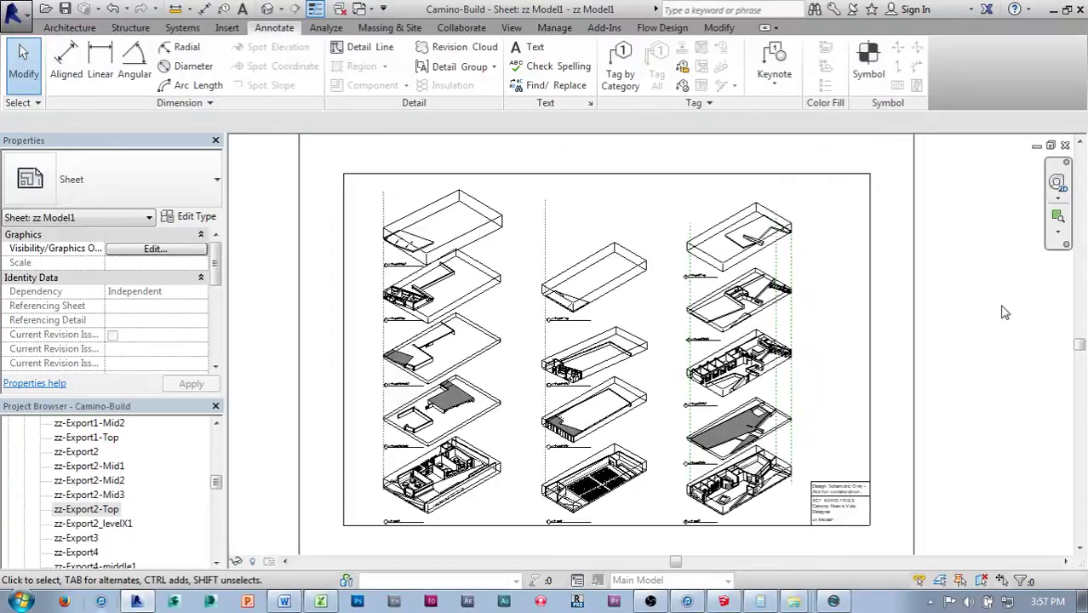